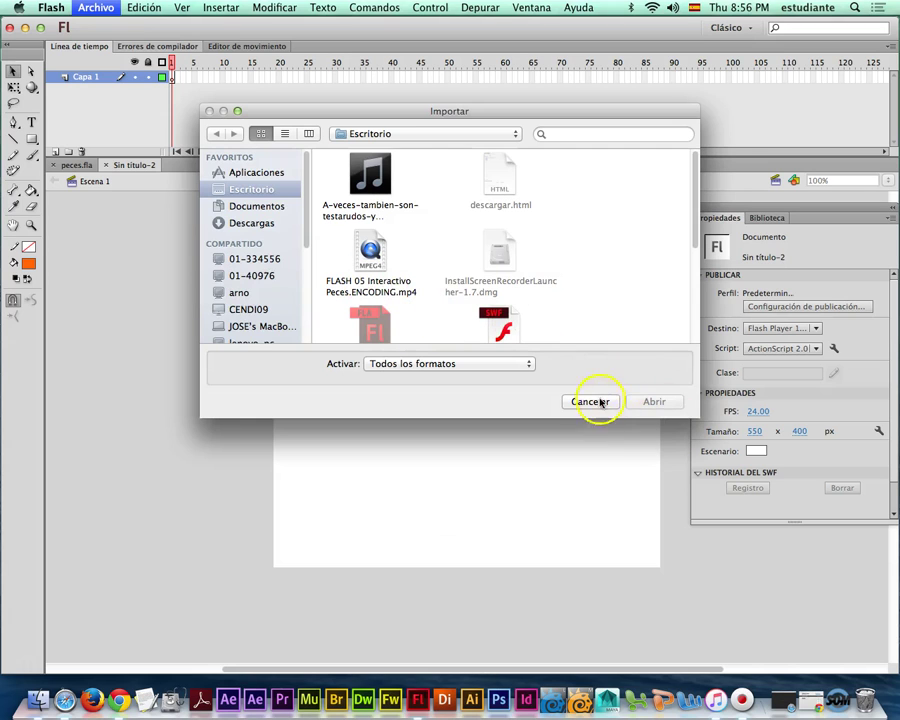
Import the A-veces-tambien-son-testarudos sound file from the Escritorio folder into the document's library.
click(590, 402)
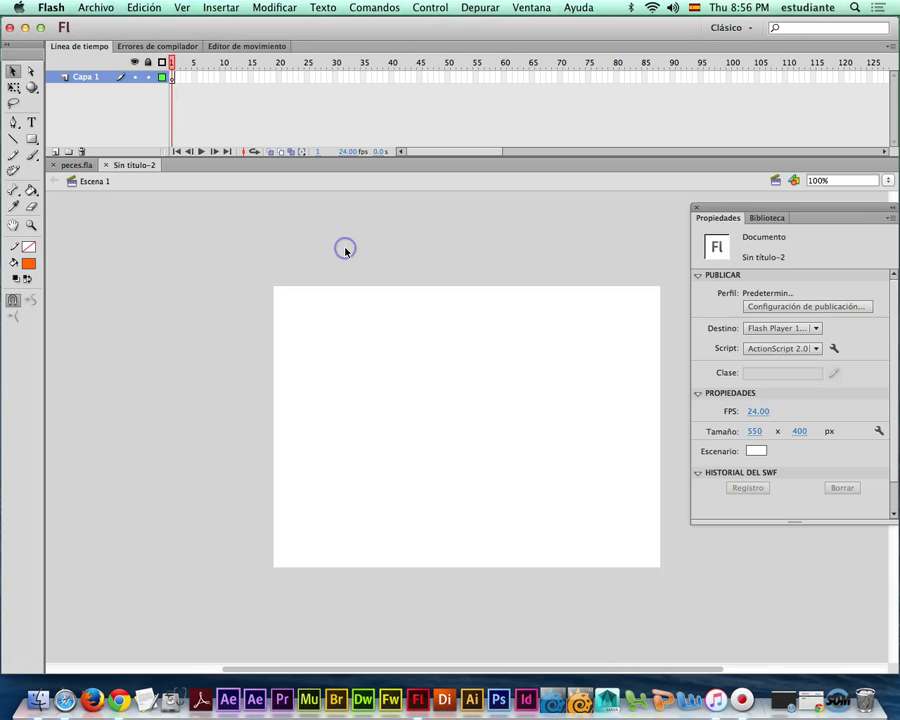
key(super+l)
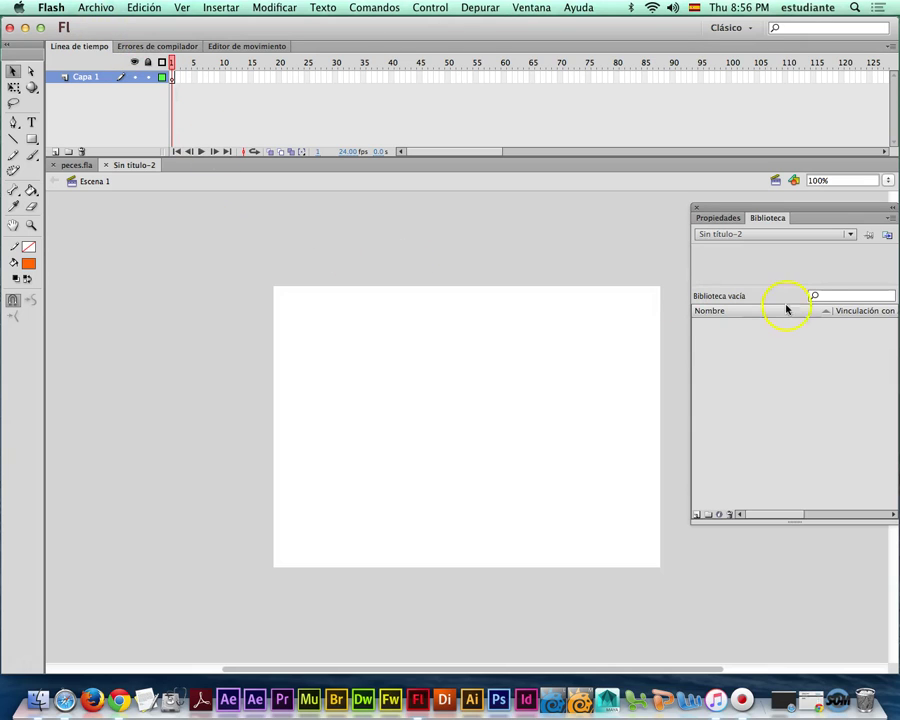
click(100, 8)
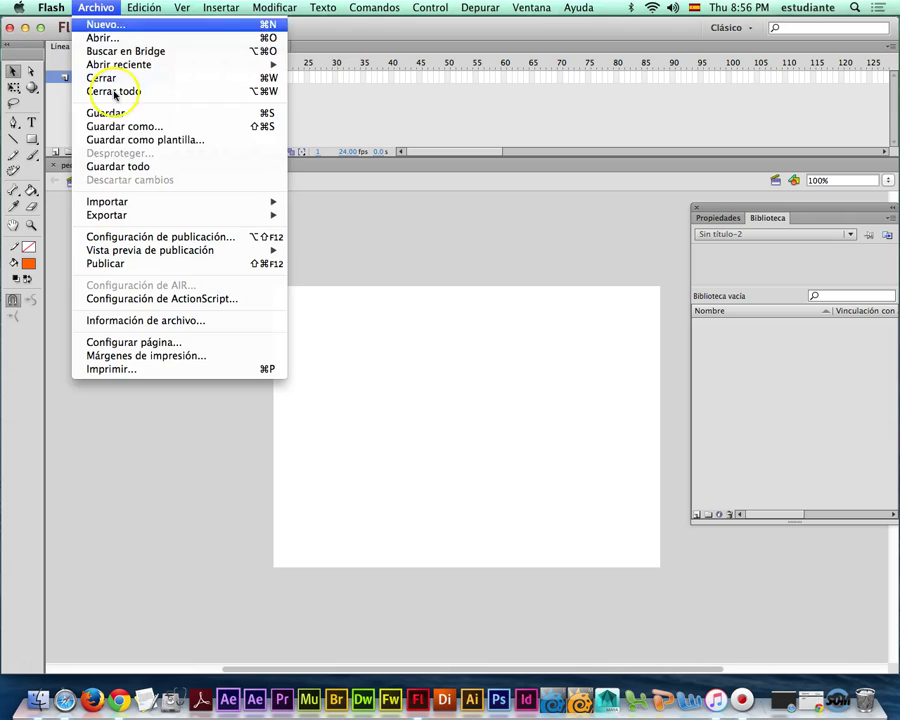
mouse_move(147, 201)
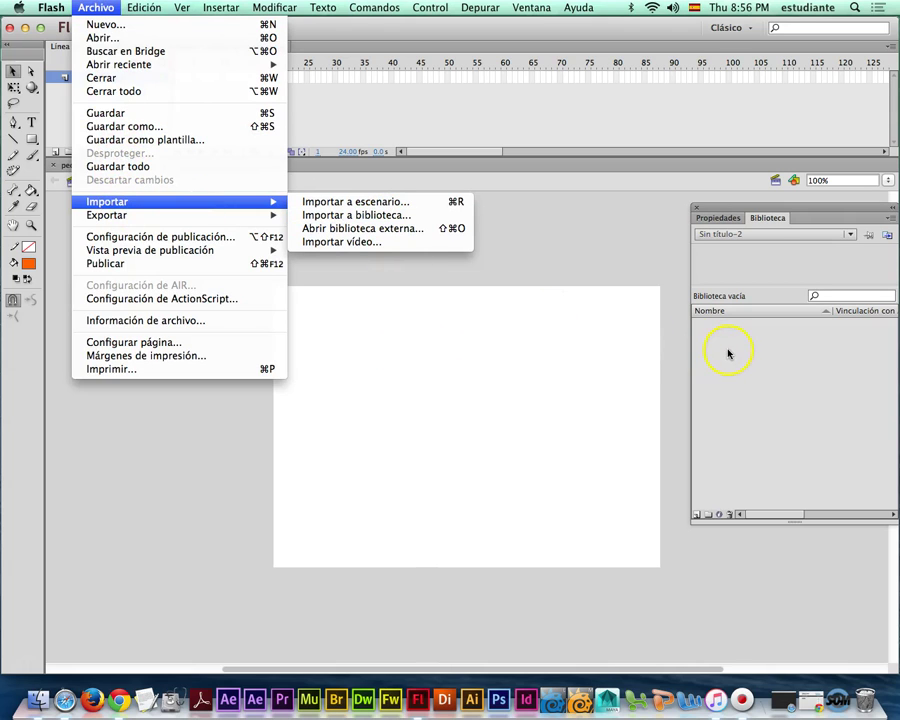
click(338, 216)
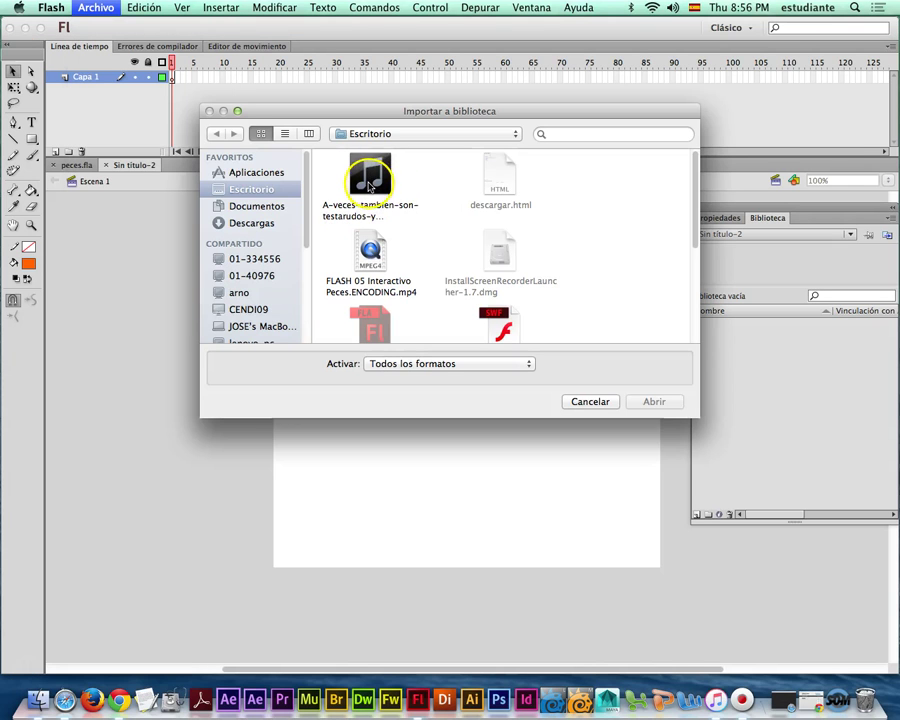
click(370, 185)
click(654, 402)
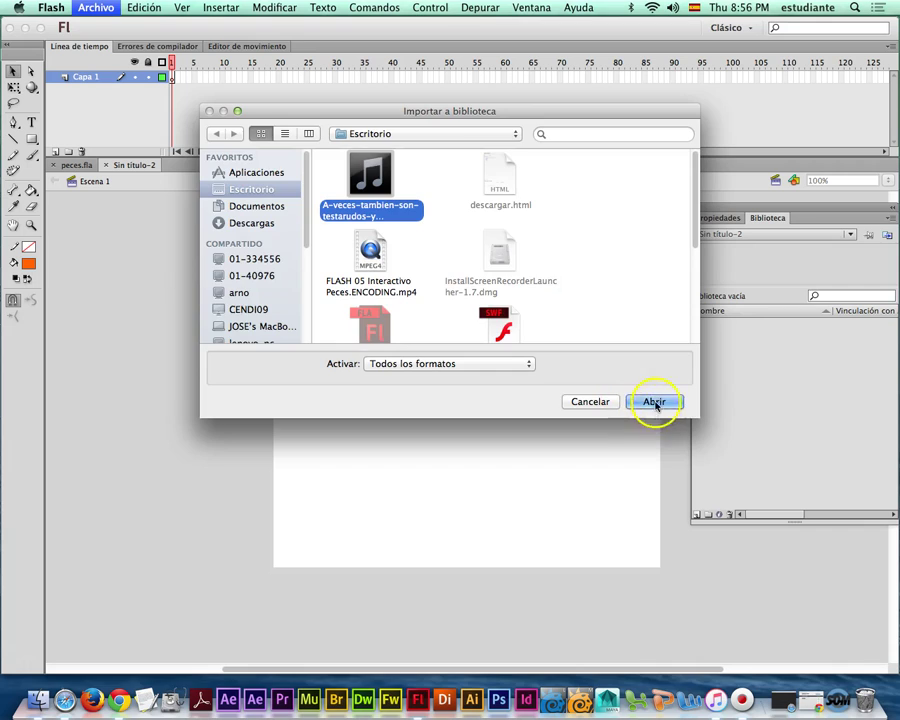
Preview the imported sound's playback in the library.
click(727, 325)
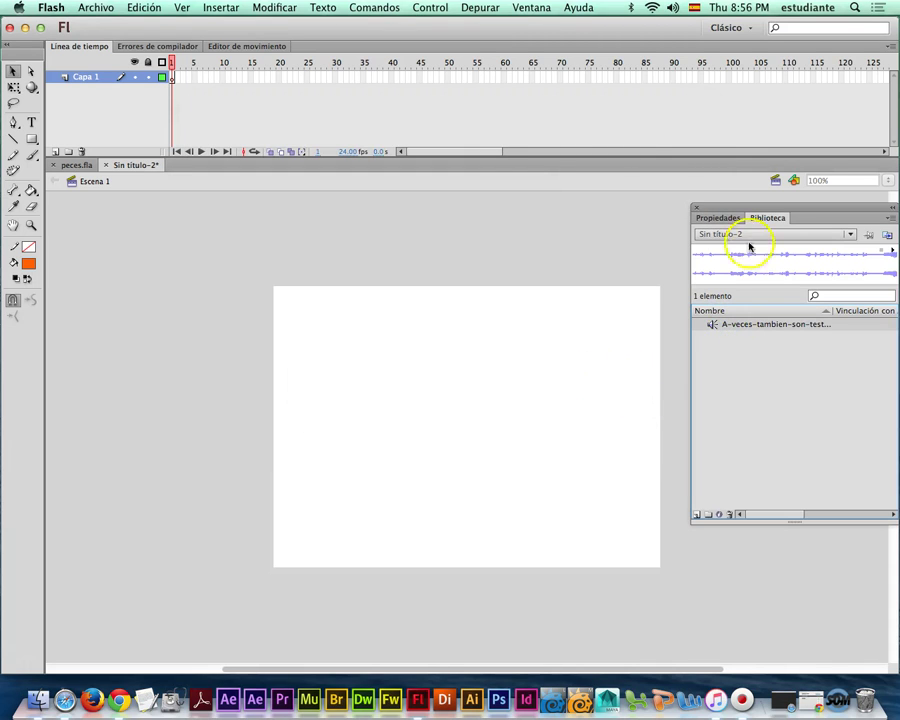
drag(782, 207, 628, 190)
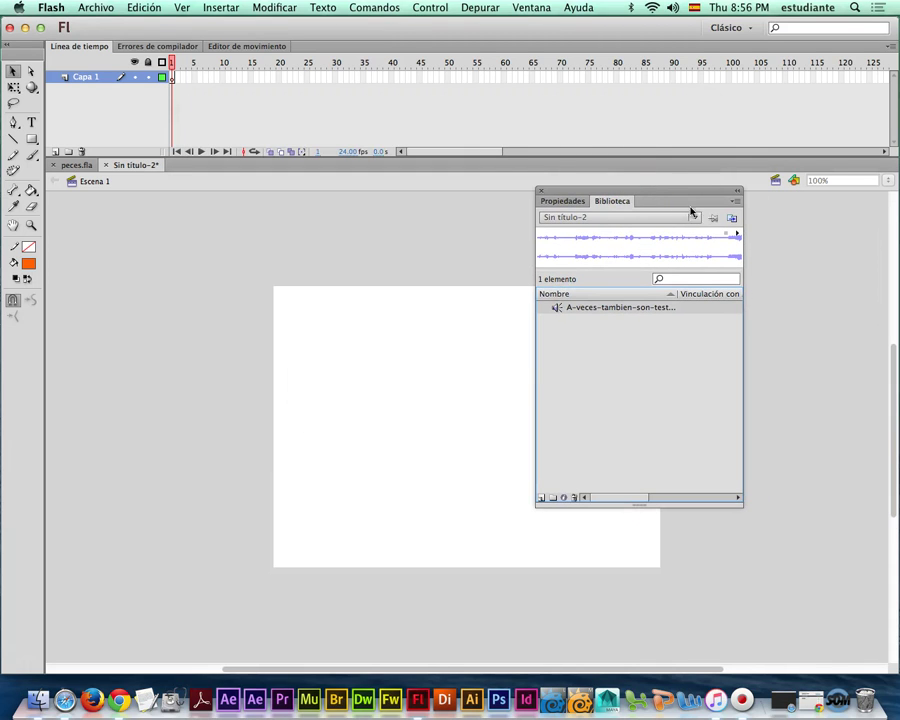
right_click(614, 308)
click(600, 345)
click(736, 233)
click(644, 312)
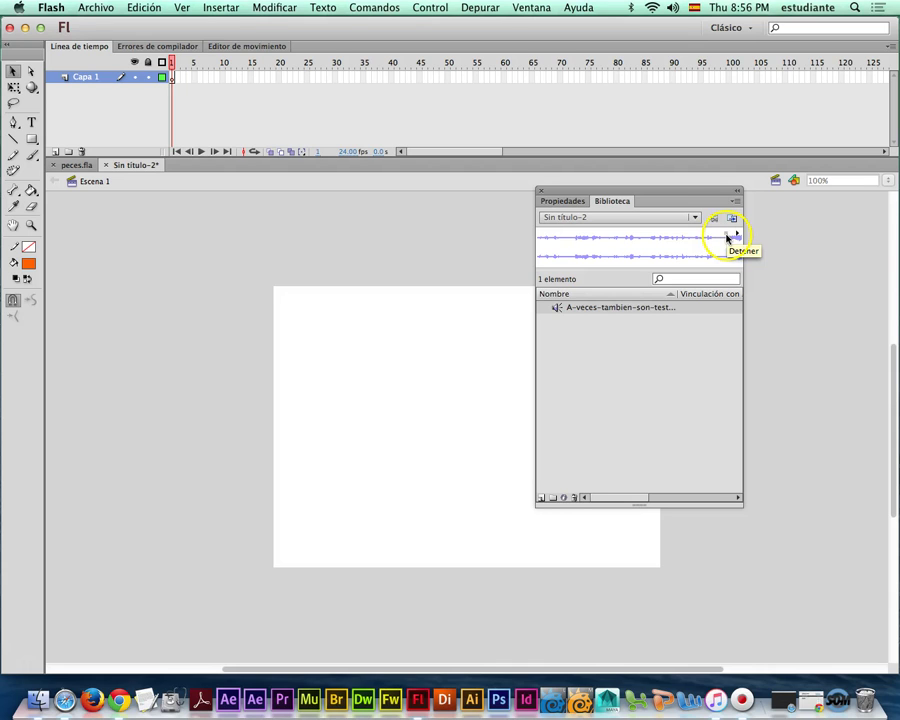
drag(683, 201, 803, 205)
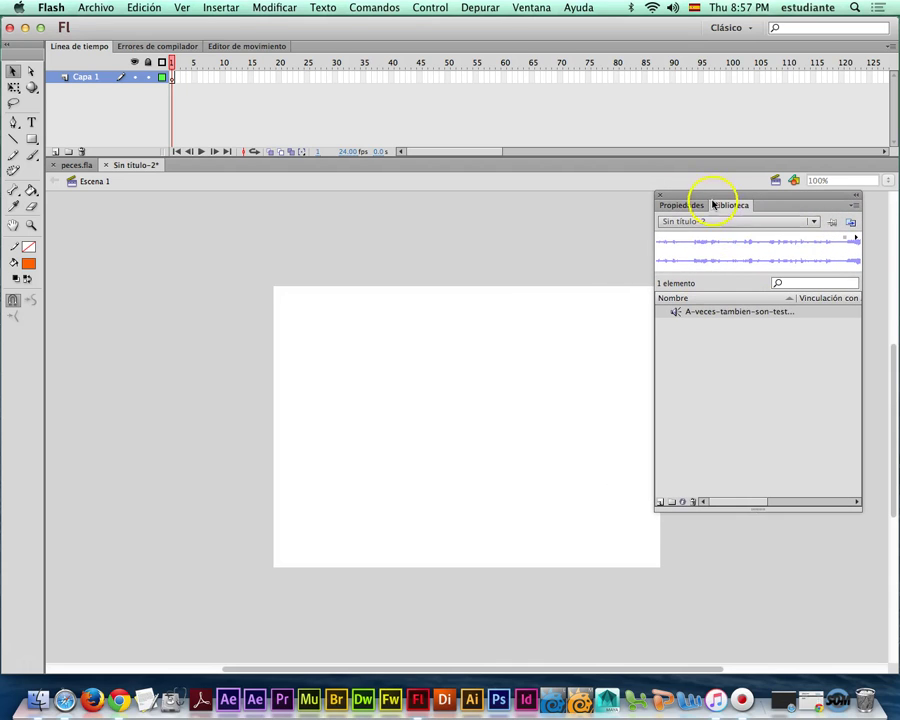
drag(711, 198, 748, 200)
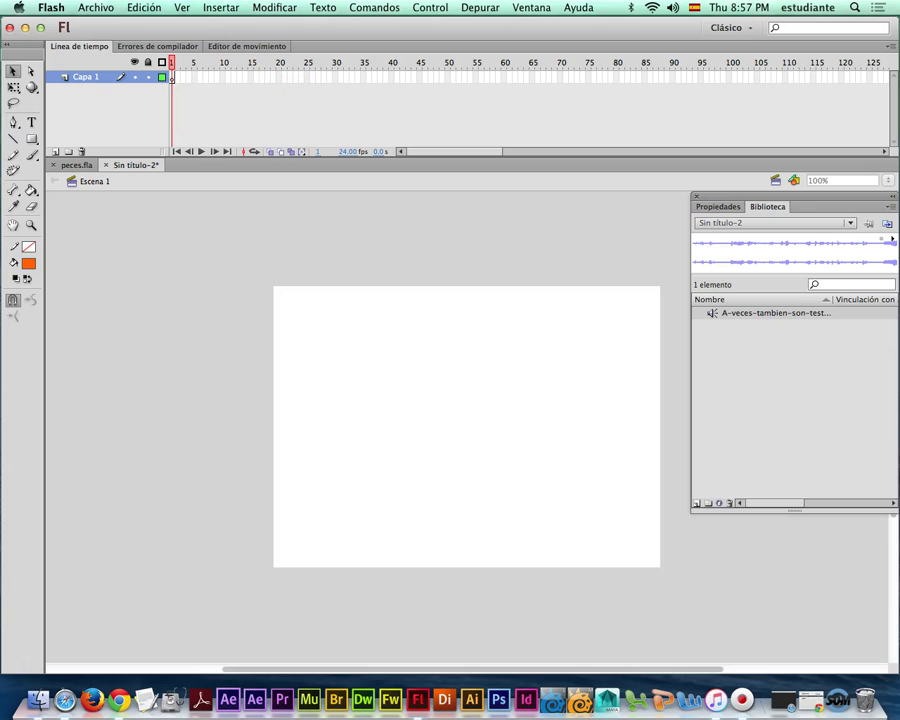
Rename the layer as cara and draw a large solid black circle without a stroke on the stage.
click(133, 80)
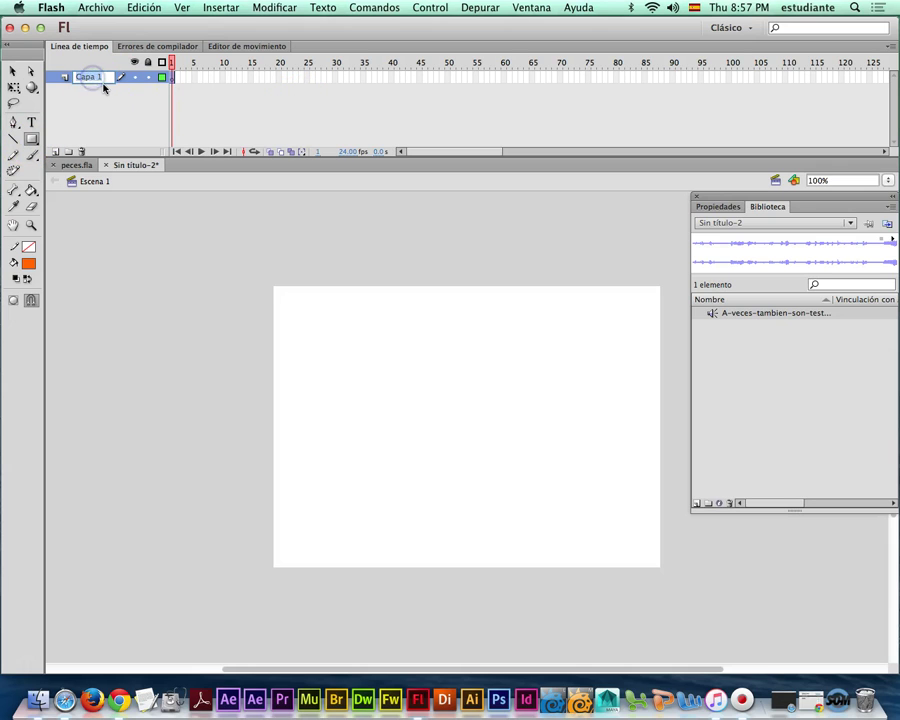
text(cara)
drag(34, 136, 76, 154)
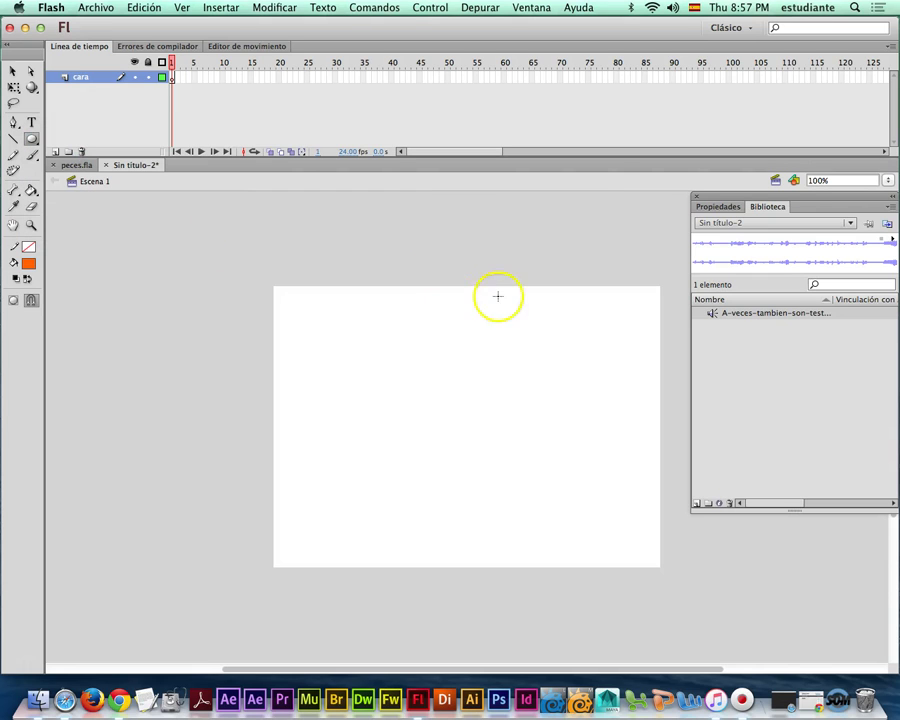
click(29, 267)
click(43, 290)
drag(412, 374, 587, 525)
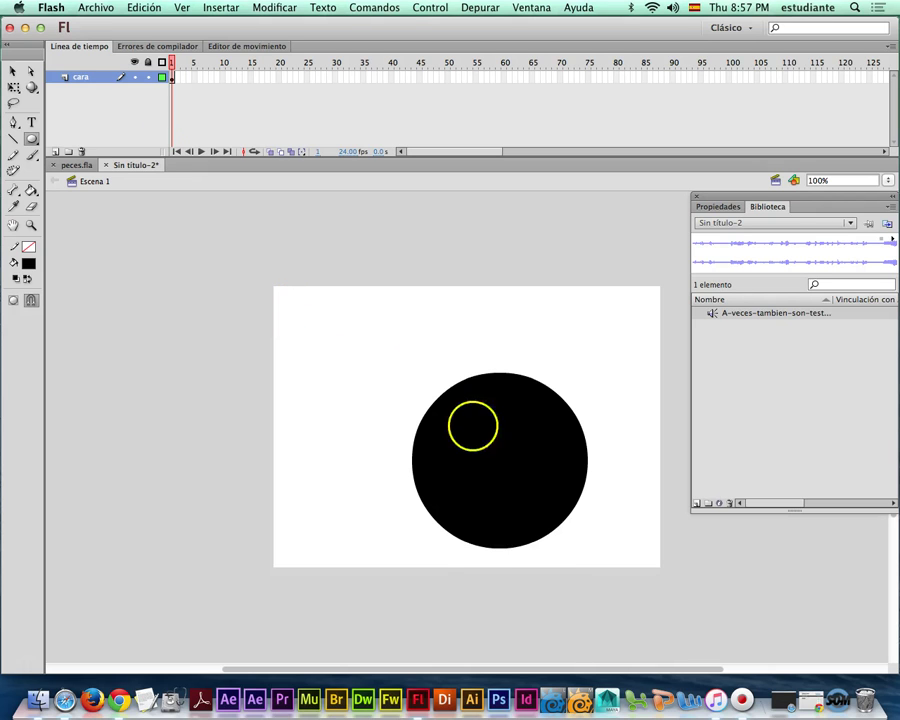
Move the black circle up and left, near the middle of the stage.
click(15, 67)
click(458, 382)
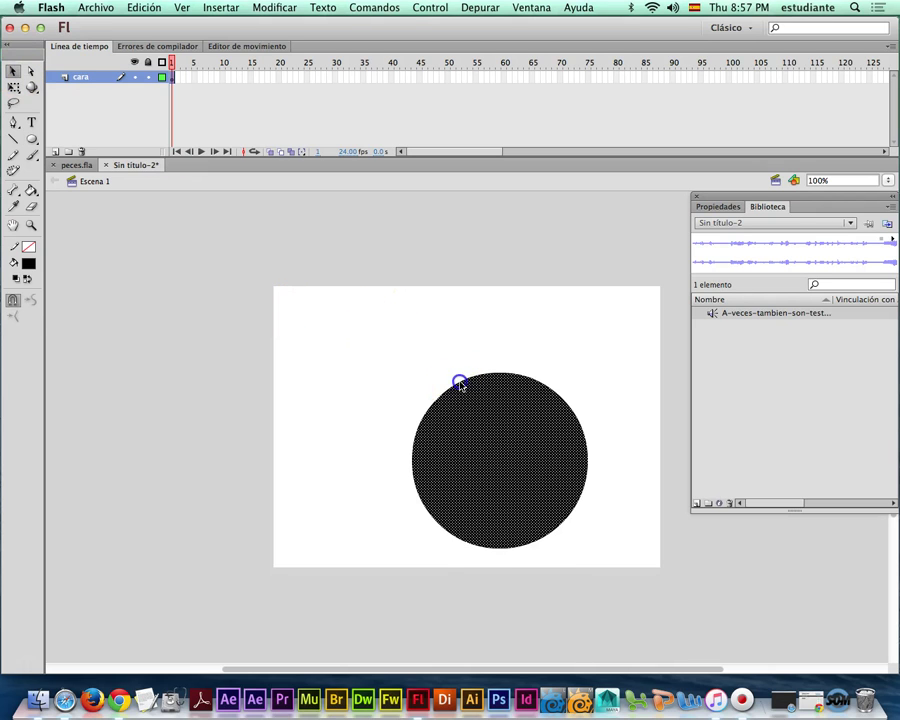
drag(475, 397, 430, 354)
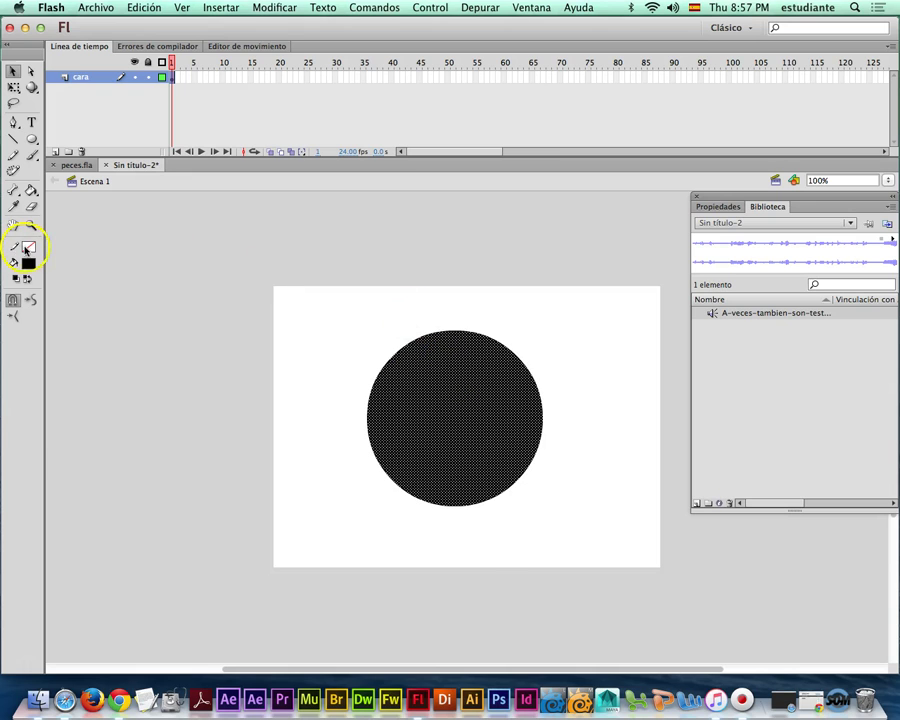
Try to give the selected black circle a dark grey stroke by changing the stroke colour.
click(27, 250)
click(44, 274)
click(30, 252)
click(44, 285)
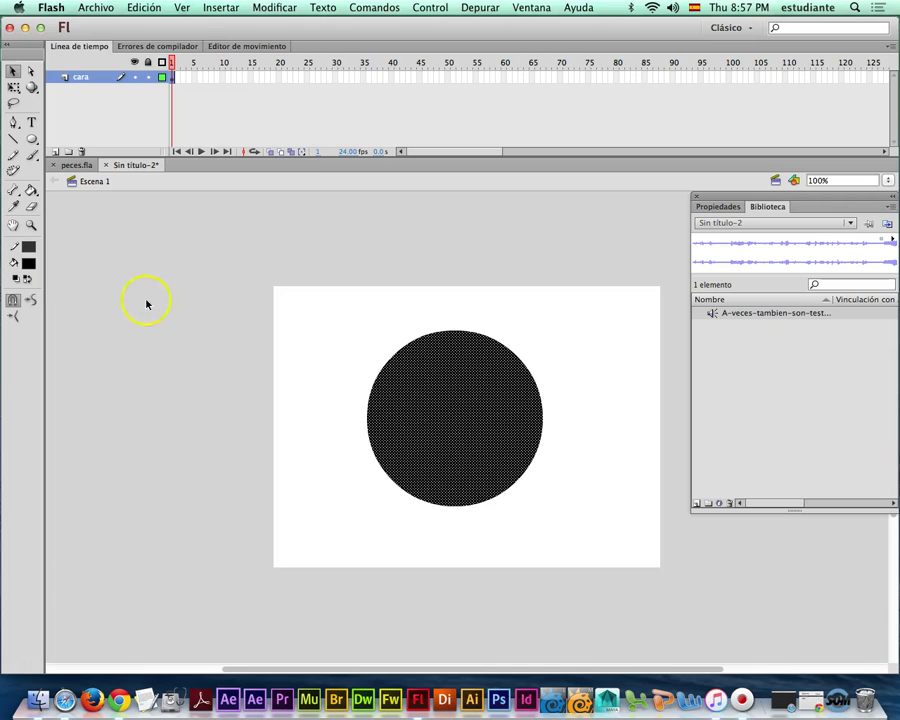
drag(397, 352, 436, 374)
click(424, 363)
Add a medium grey outline to the circle with the Ink Bottle tool.
click(31, 191)
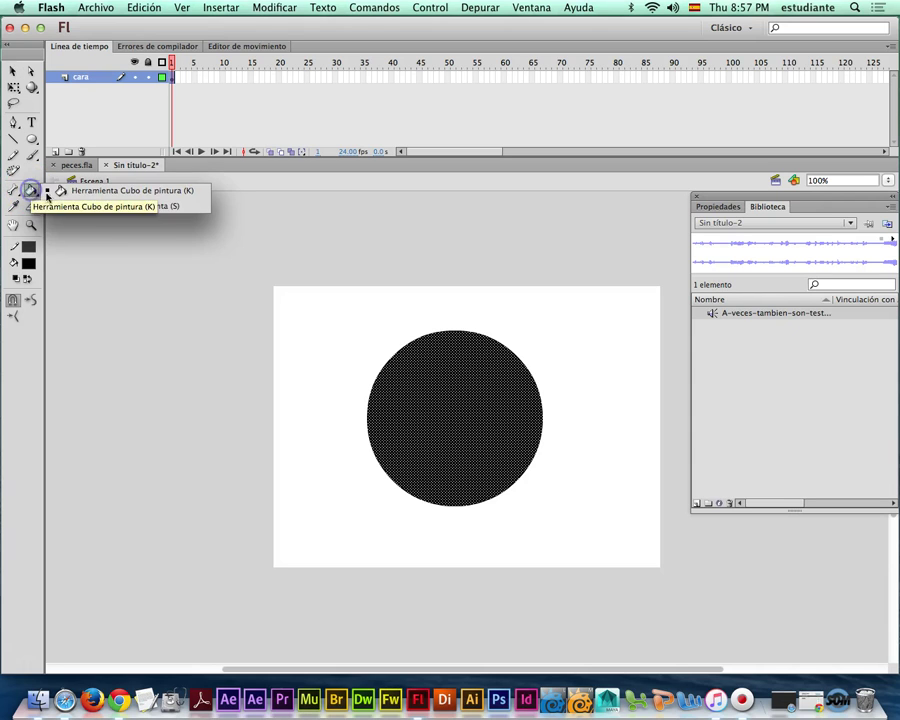
click(120, 206)
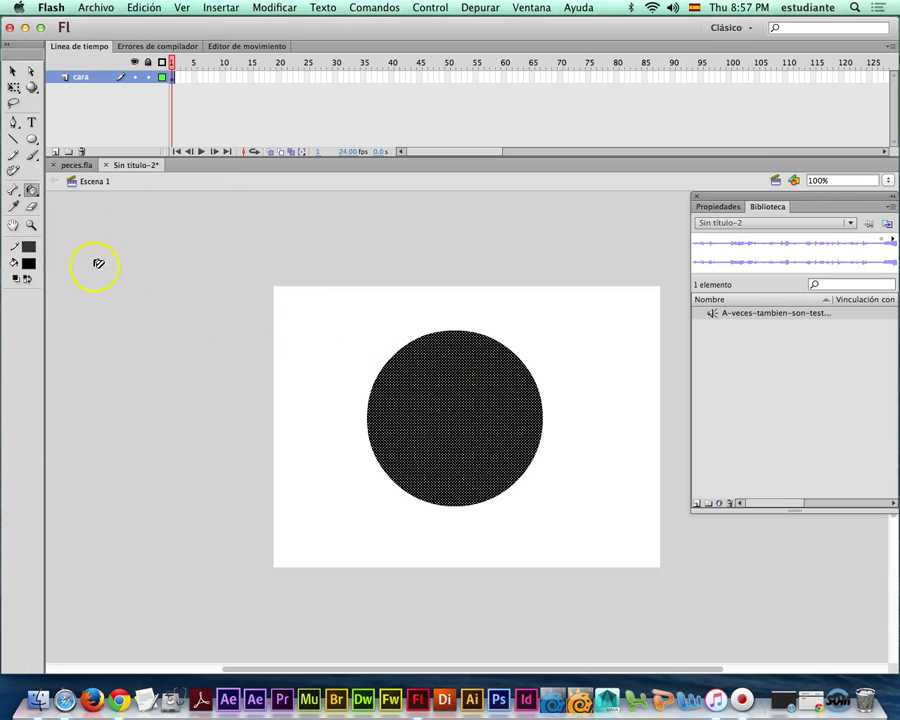
click(28, 246)
click(37, 299)
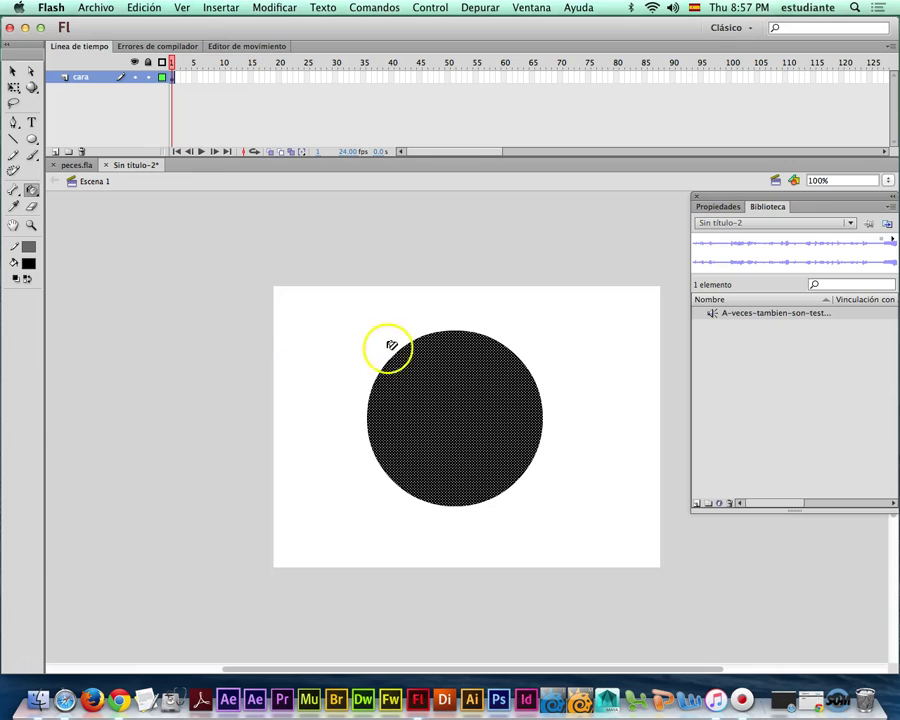
click(397, 347)
Delete the circle's black fill, leaving only its grey outline.
click(13, 71)
click(475, 407)
key(Delete)
Set the stroke thickness of the grey circle outline to 25.05.
click(446, 330)
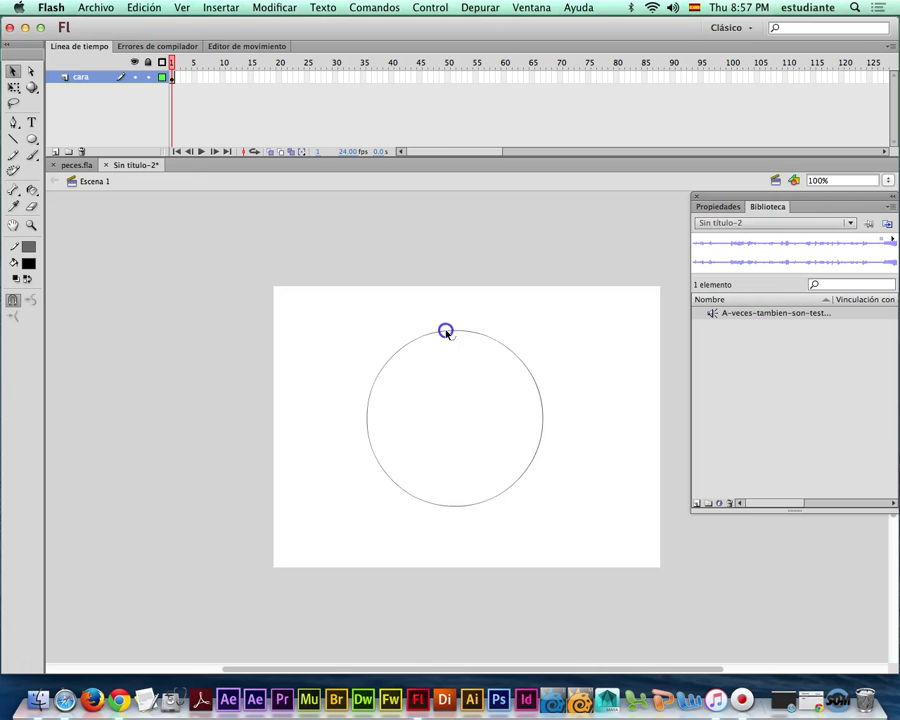
click(724, 206)
drag(748, 365, 757, 365)
click(168, 215)
Draw a small upright black oval as the left eye inside the ring and delete its grey stroke.
click(31, 138)
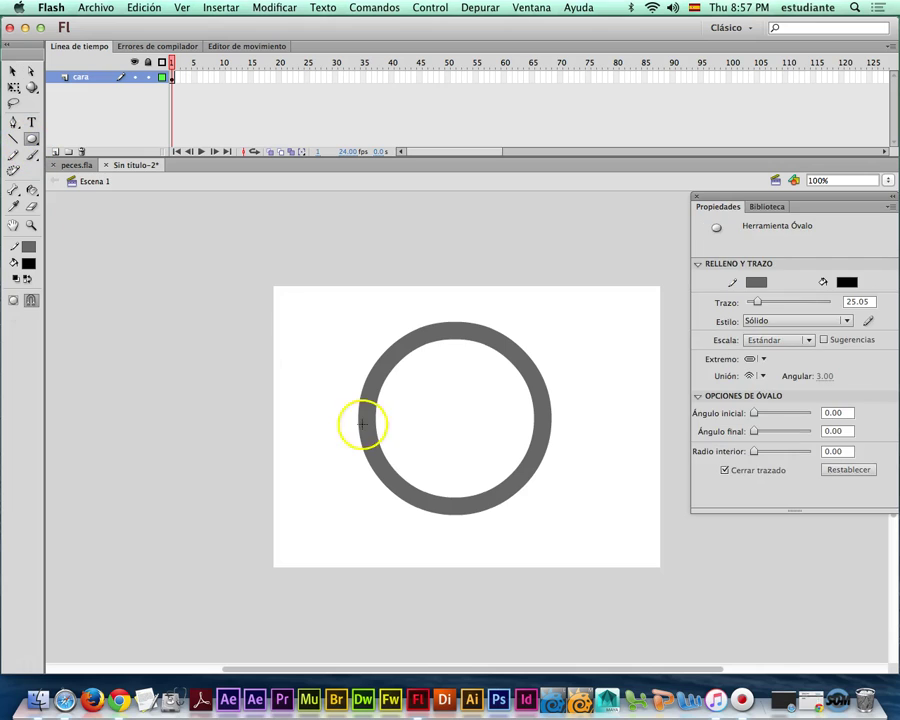
drag(402, 387, 421, 404)
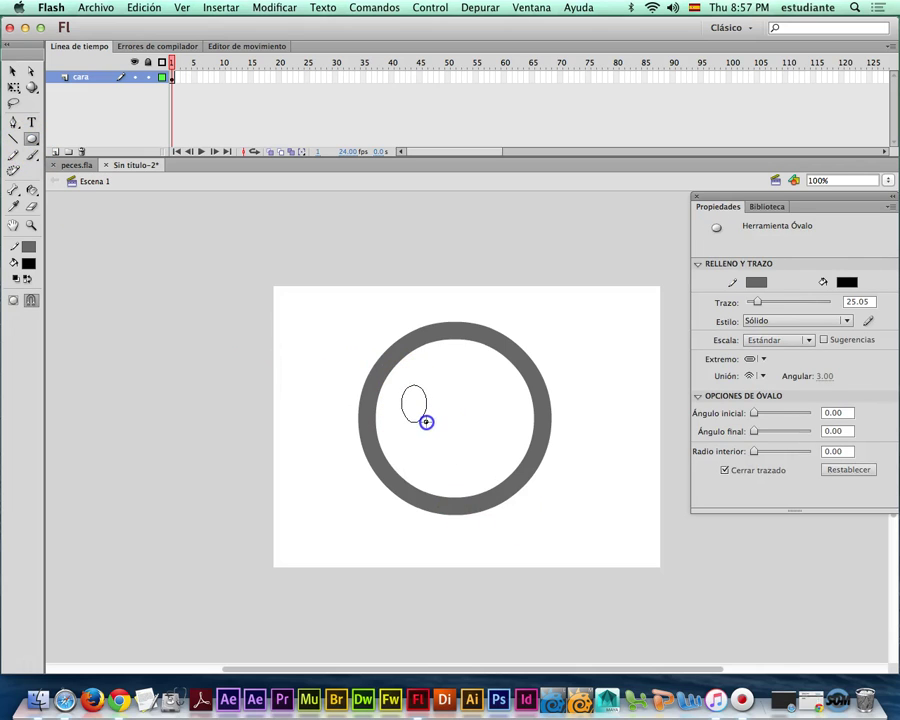
drag(424, 422, 431, 430)
click(18, 88)
click(410, 390)
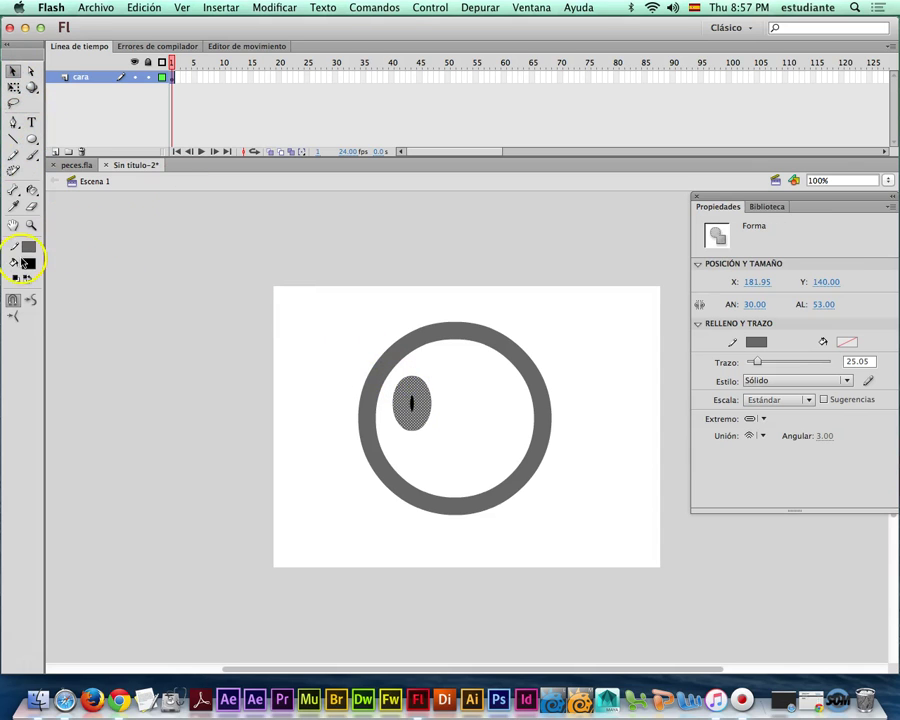
key(Delete)
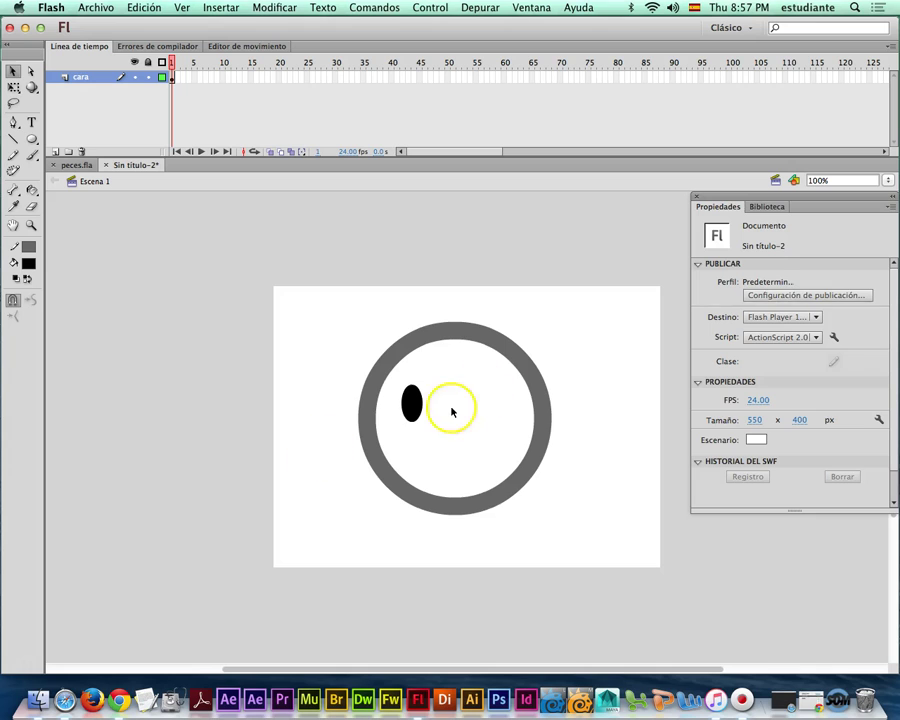
Duplicate the black eye oval to its right, squash the copy to 30 × 28 and fill it white.
click(418, 407)
click(416, 408)
drag(416, 408, 450, 399)
key(q)
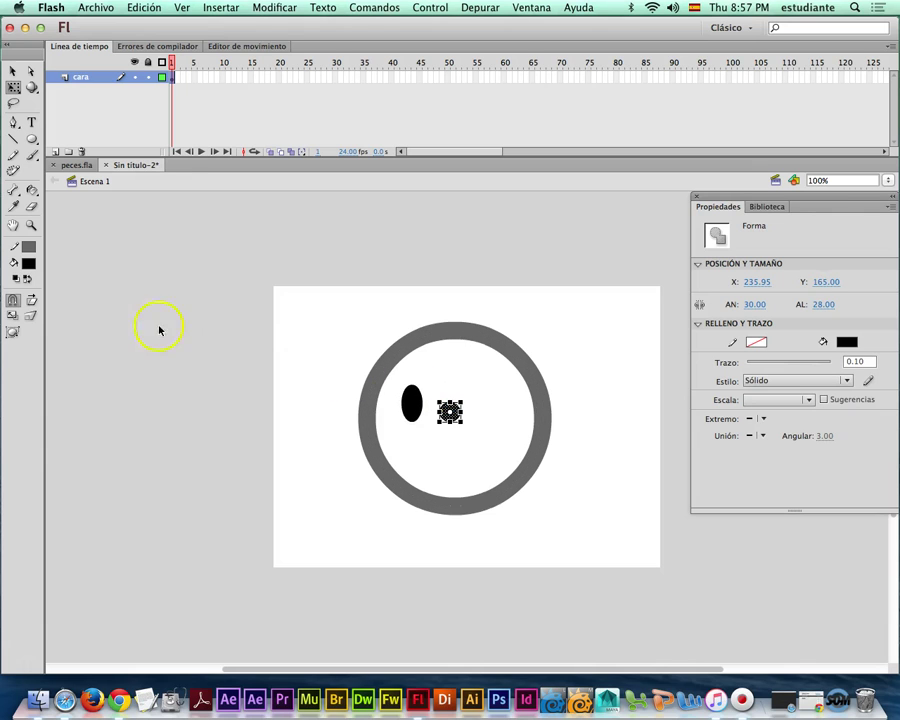
click(30, 264)
click(36, 322)
Group the white oval and the black eye separately, then move the white group over the eye.
key(super+g)
click(417, 407)
key(super+g)
click(461, 395)
click(447, 420)
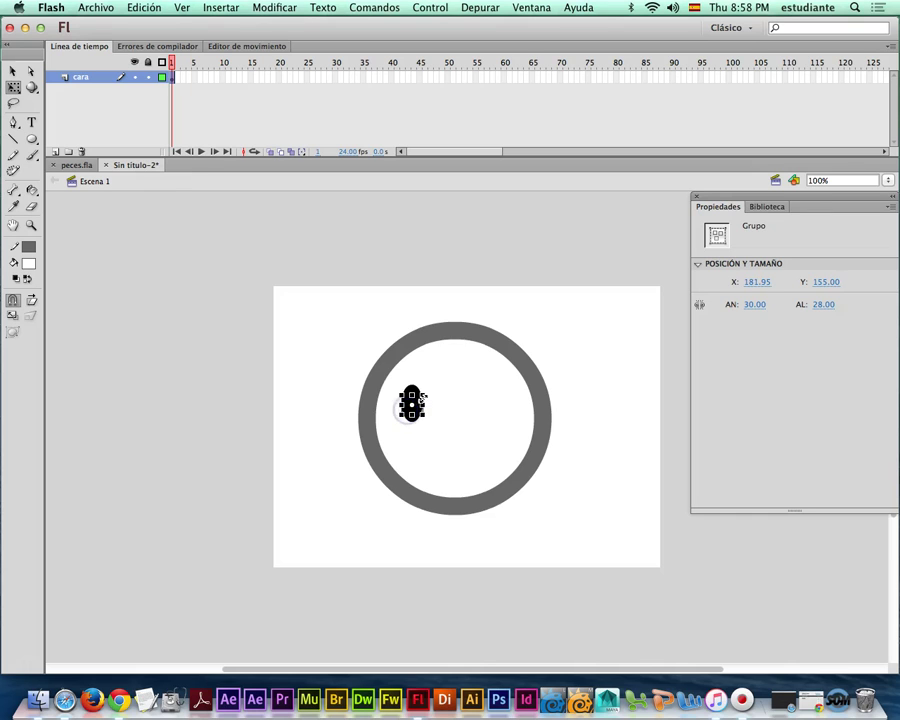
Send the black eye group backward so that it sits behind the white oval.
right_click(412, 402)
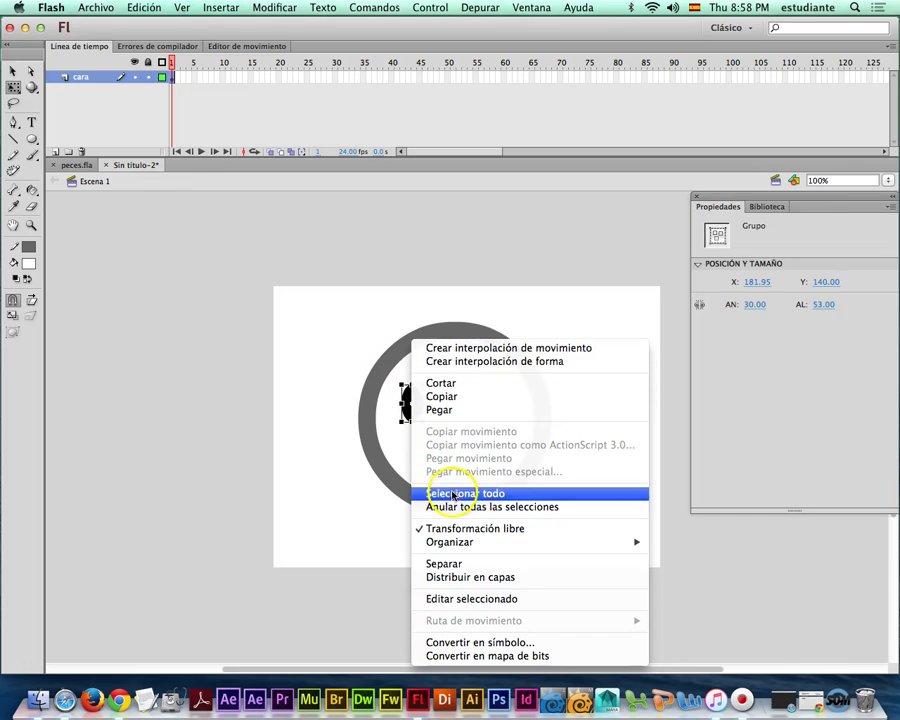
mouse_move(461, 543)
click(690, 542)
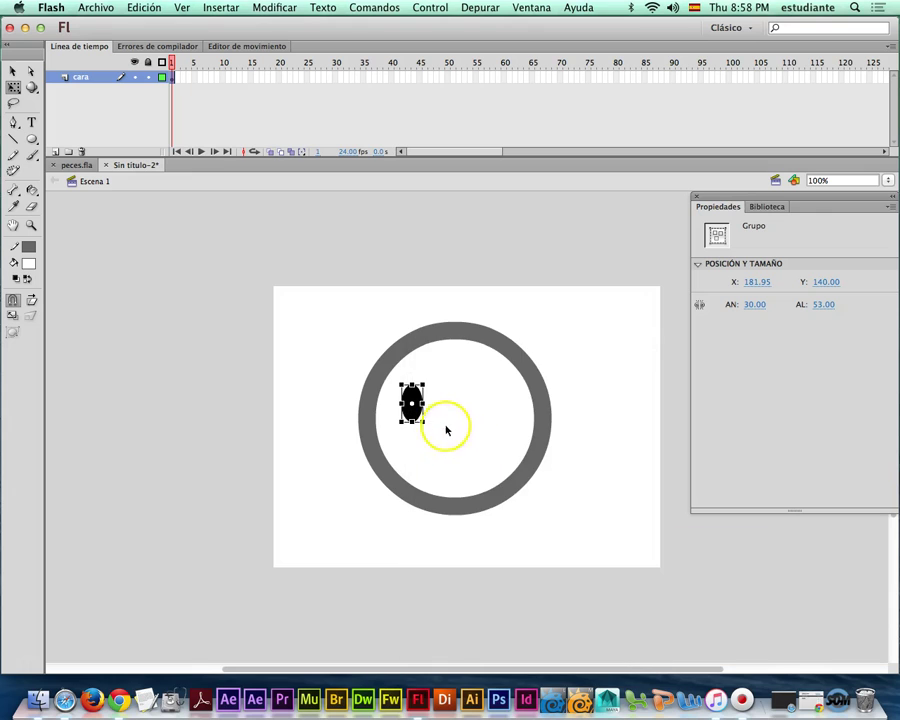
right_click(415, 400)
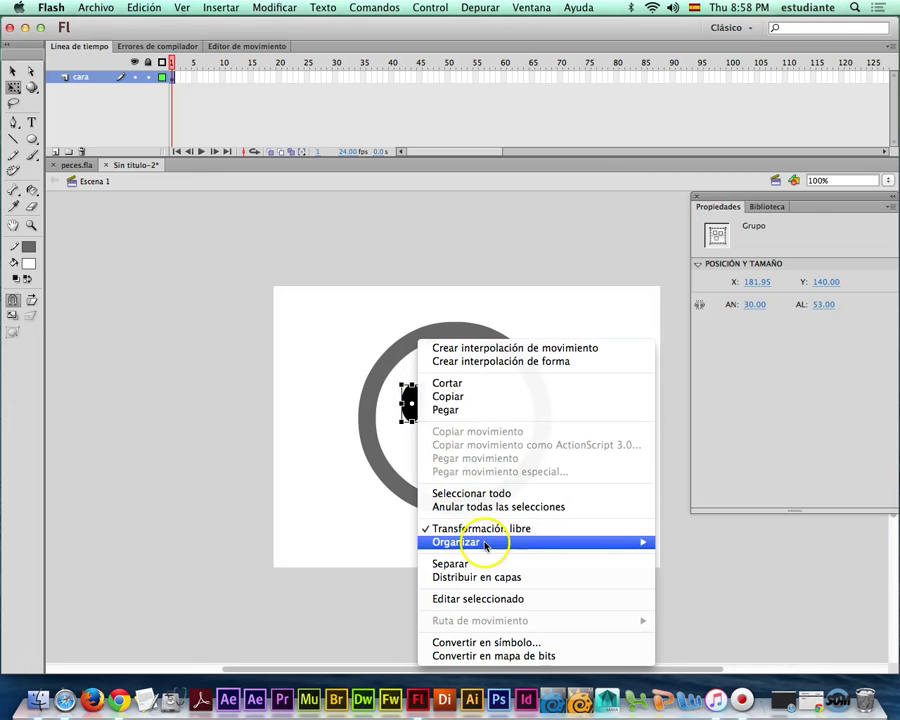
mouse_move(626, 542)
click(690, 568)
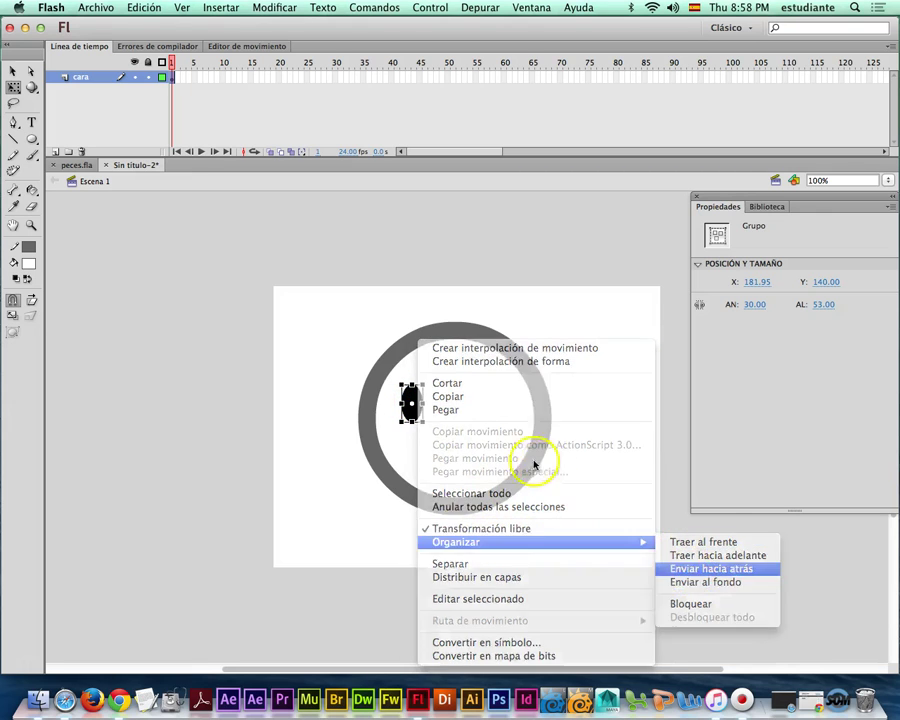
click(464, 425)
Shrink the white oval group to 22.75 × 21.25 and place it in the lower part of the black eye.
click(412, 404)
click(412, 406)
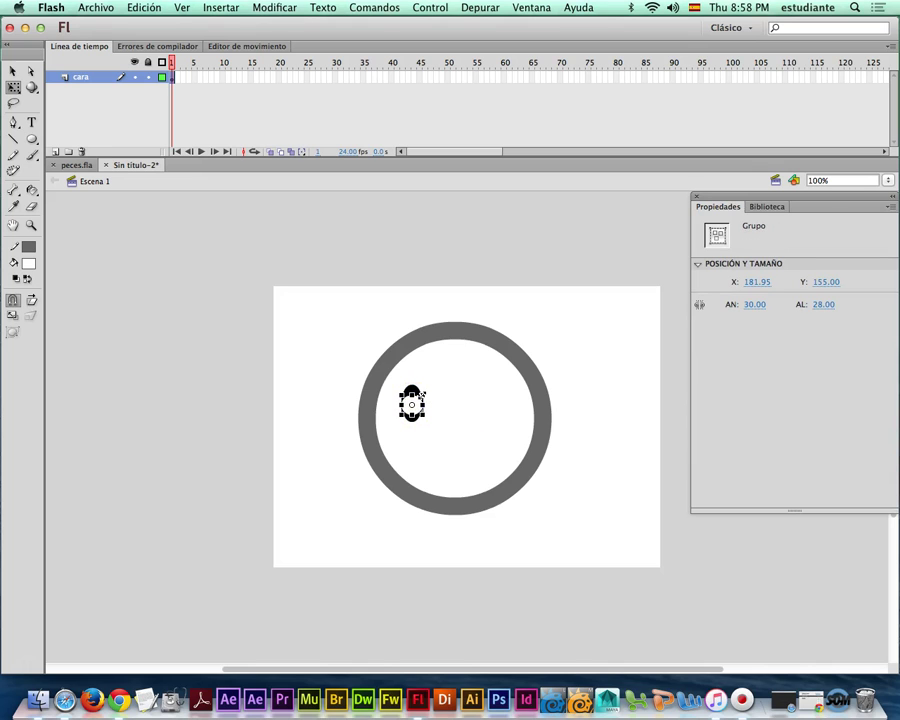
key(super+equal)
key(super+equal)
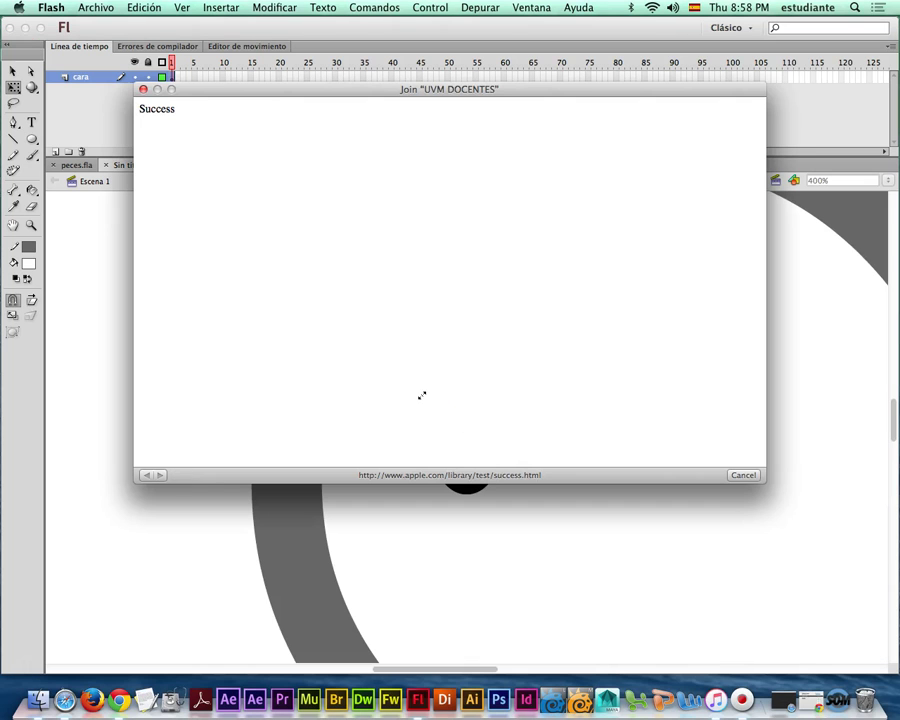
click(142, 89)
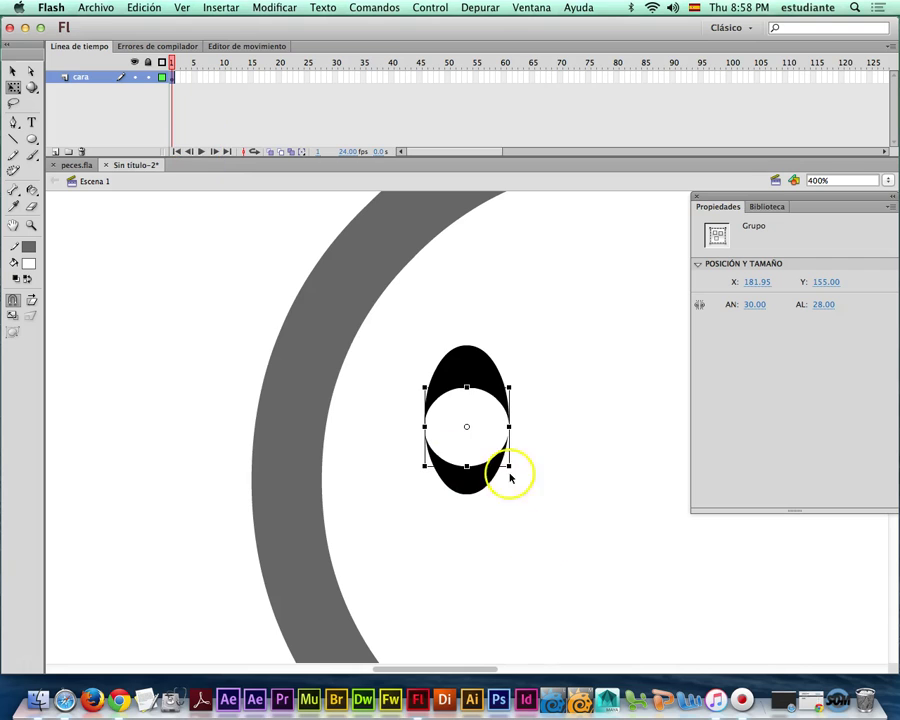
drag(510, 388, 488, 440)
click(496, 404)
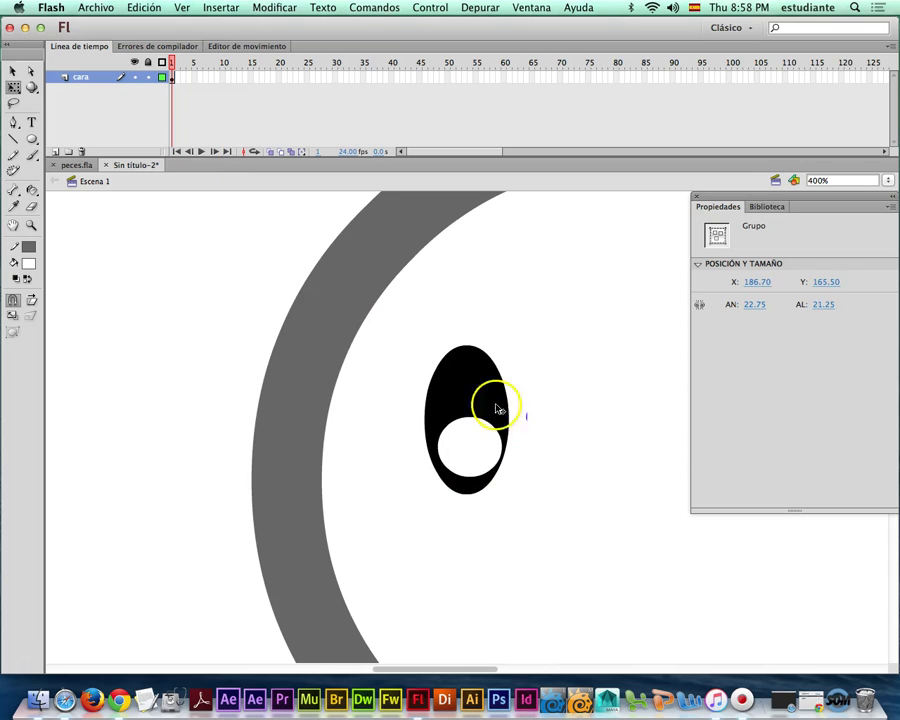
Reposition the white oval group inside the lower part of the black eye, at X 185.20 and Y 168.00.
click(477, 442)
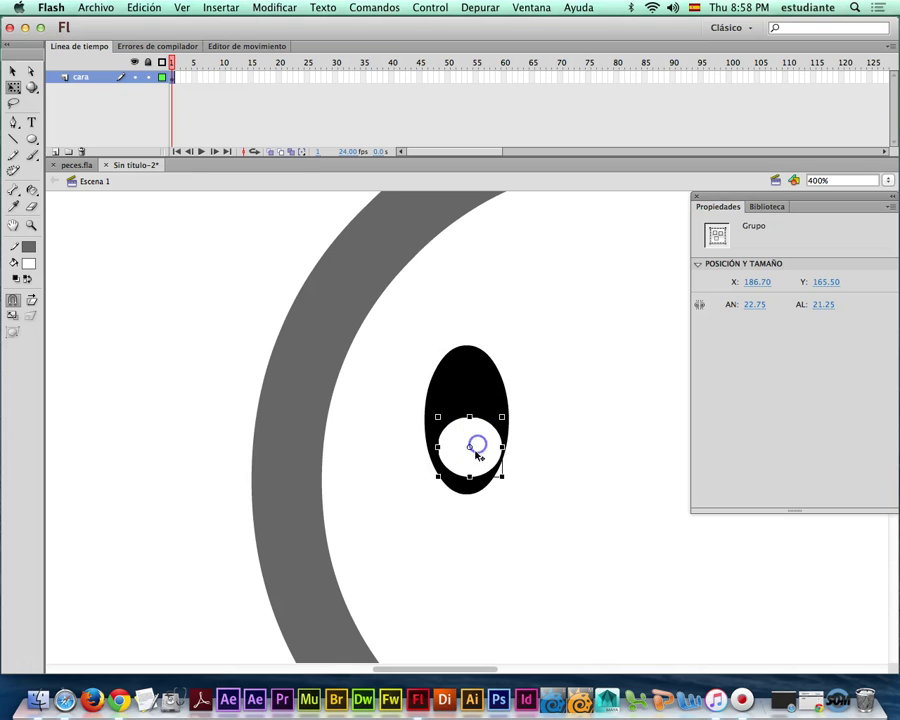
mouse_move(481, 452)
mouse_down()
mouse_move(473, 460)
mouse_move(495, 459)
mouse_up()
click(528, 424)
click(483, 447)
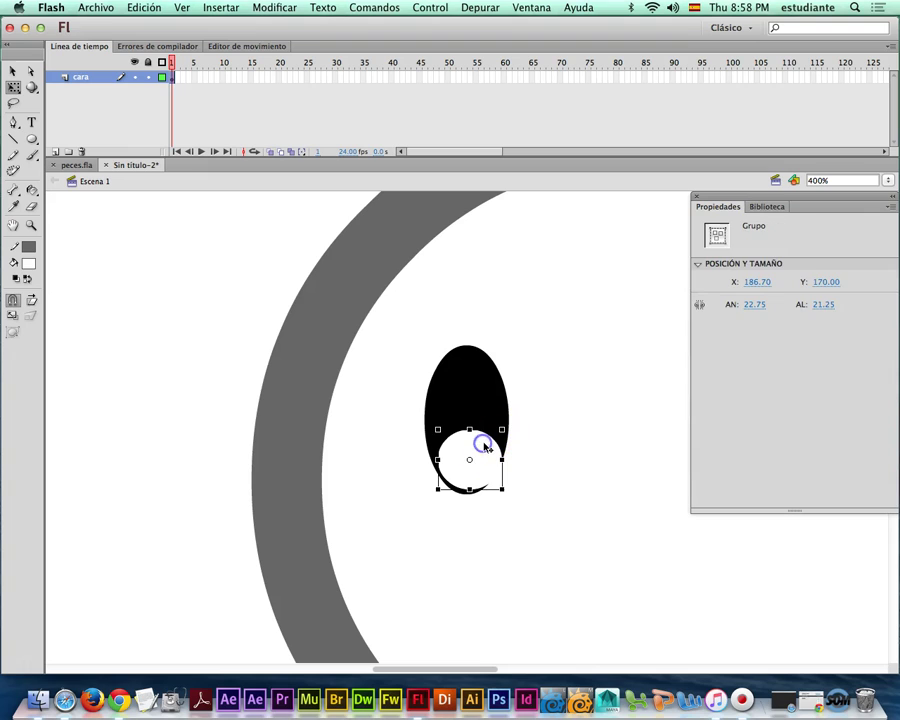
key(Left)
key(Up)
key(Left)
key(Up)
key(Up)
key(Up)
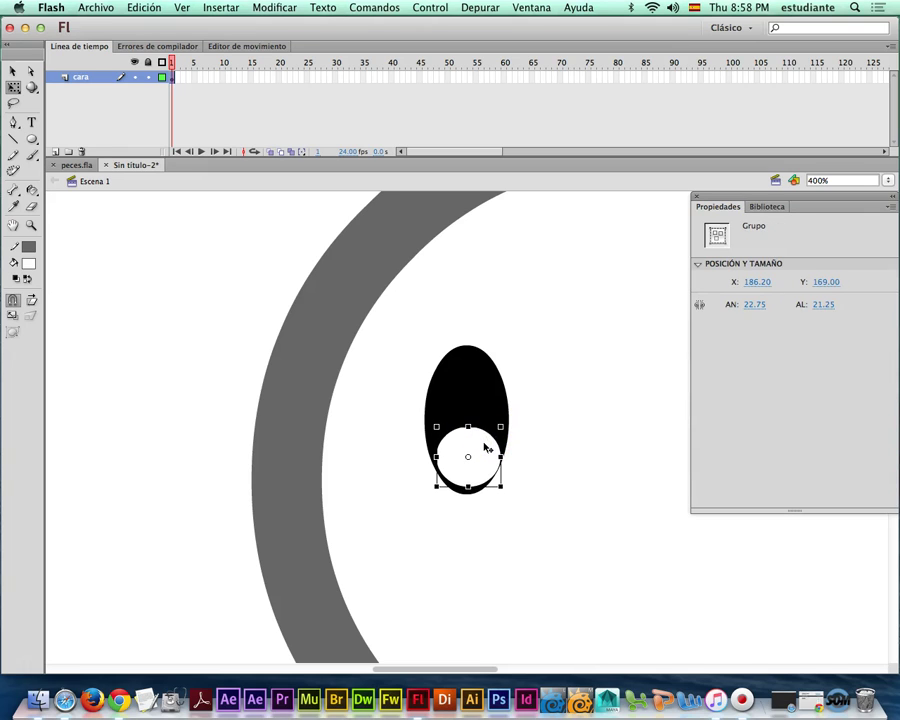
key(Left)
key(Left)
key(Left)
key(Left)
key(Up)
key(Up)
key(Up)
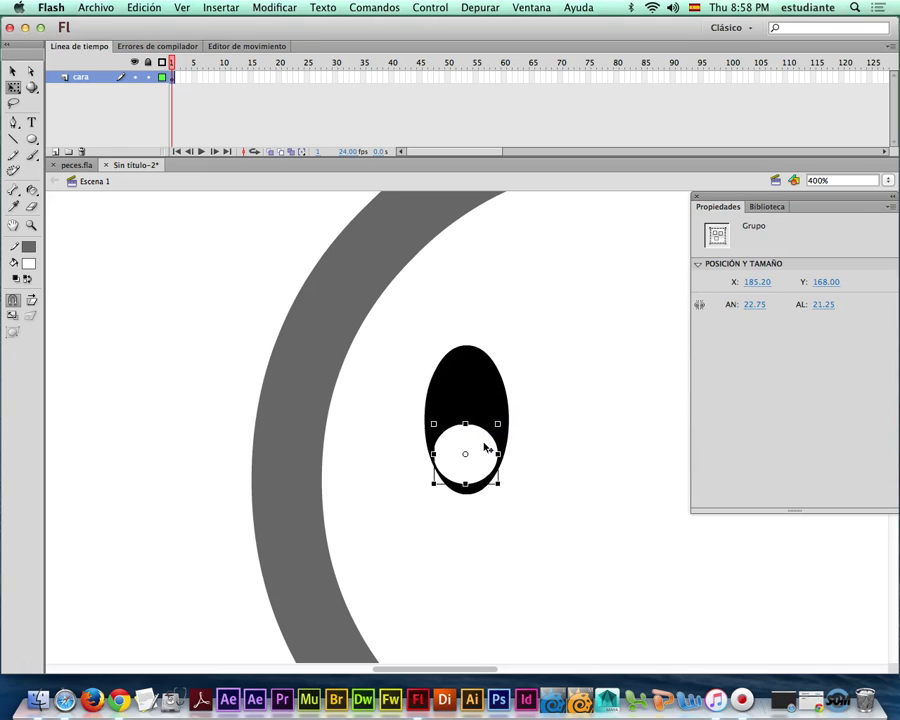
Duplicate the complete eye horizontally to its right, with the copy at X 278.00, and move the original eye closer to it.
click(450, 348)
drag(418, 322, 572, 537)
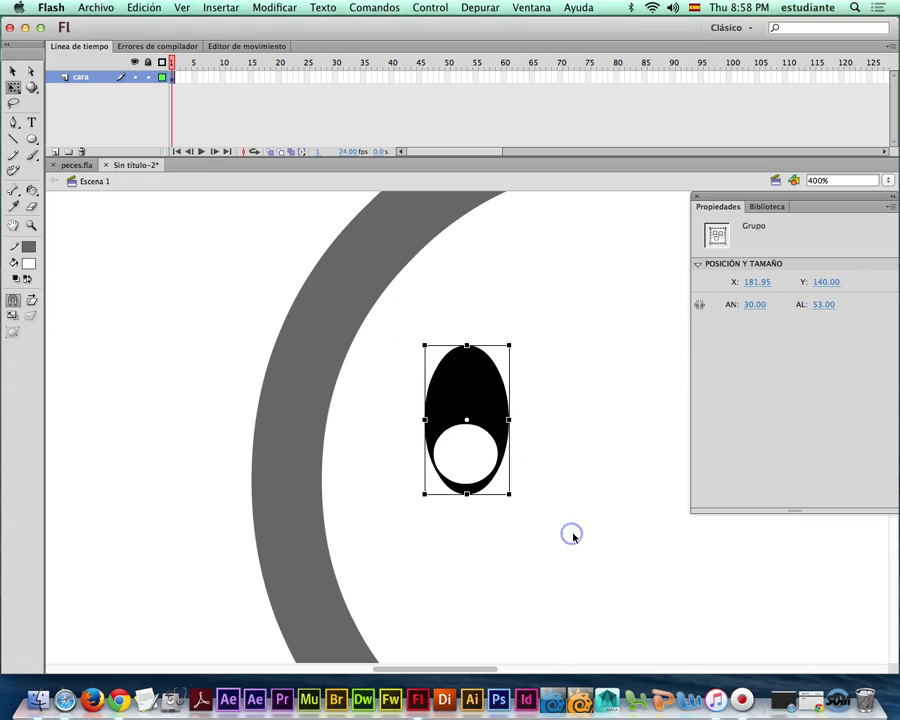
key(super+2)
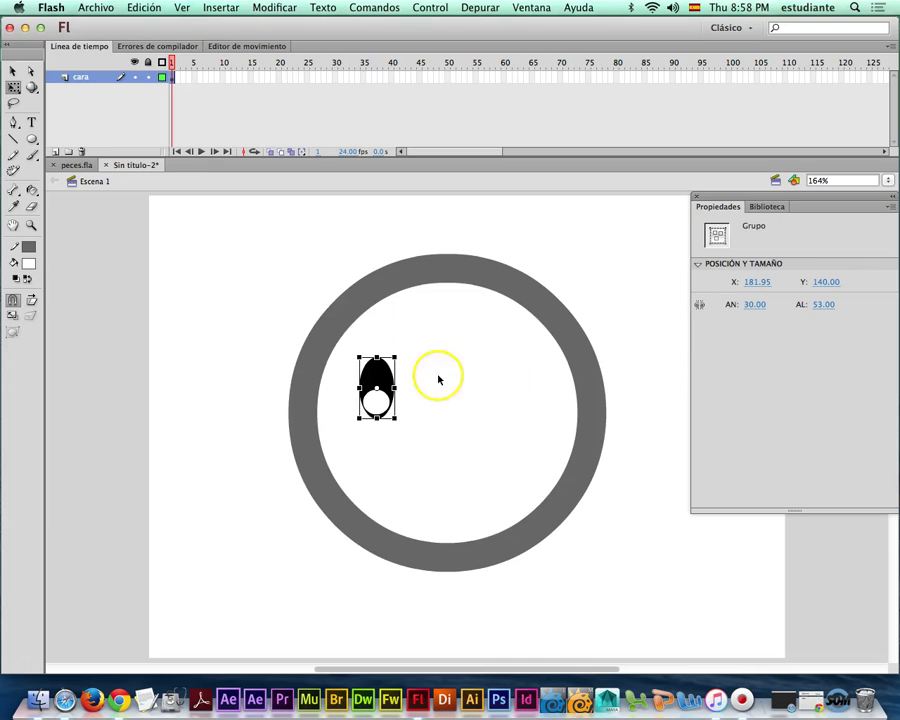
drag(379, 373, 488, 378)
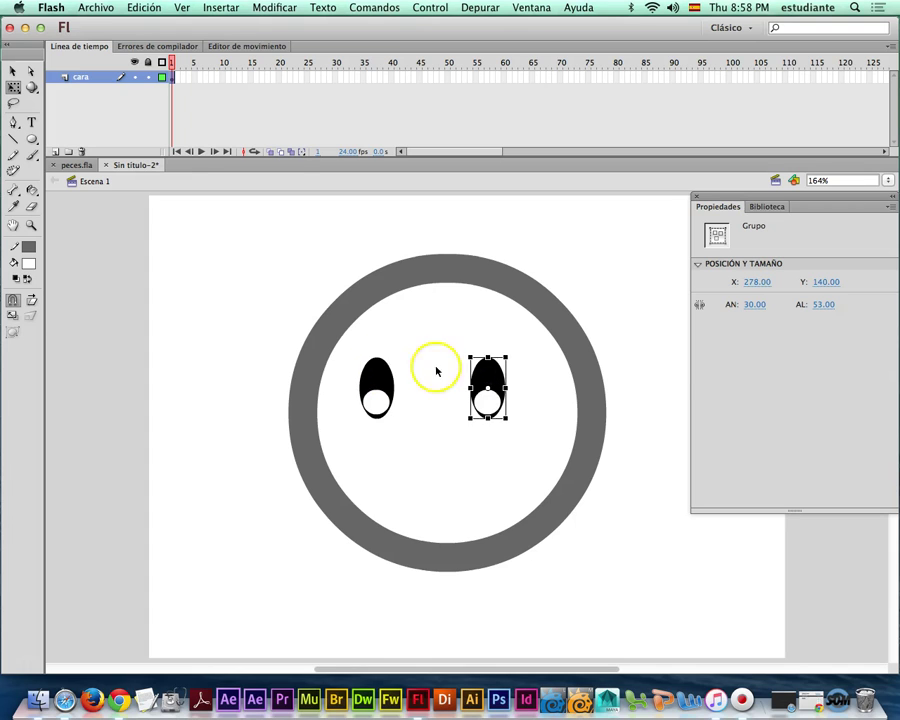
drag(356, 342, 409, 427)
drag(380, 378, 414, 377)
Move both white ovals up into the upper part of the black eyes and shift the pair of eyes slightly left.
click(488, 400)
shift+click(410, 401)
drag(416, 402, 416, 378)
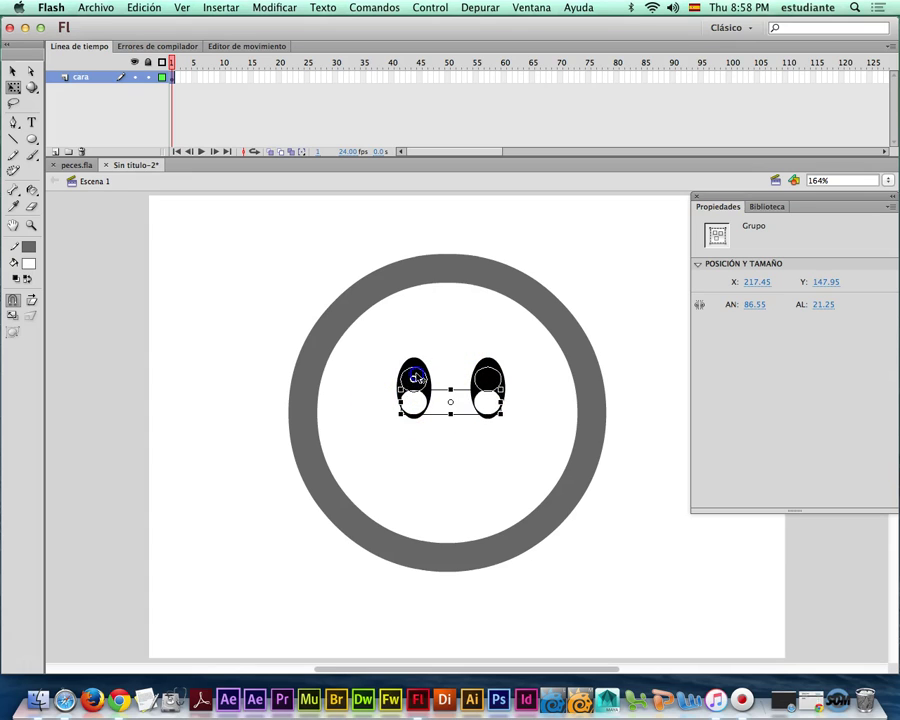
click(522, 372)
drag(386, 340, 490, 412)
click(466, 452)
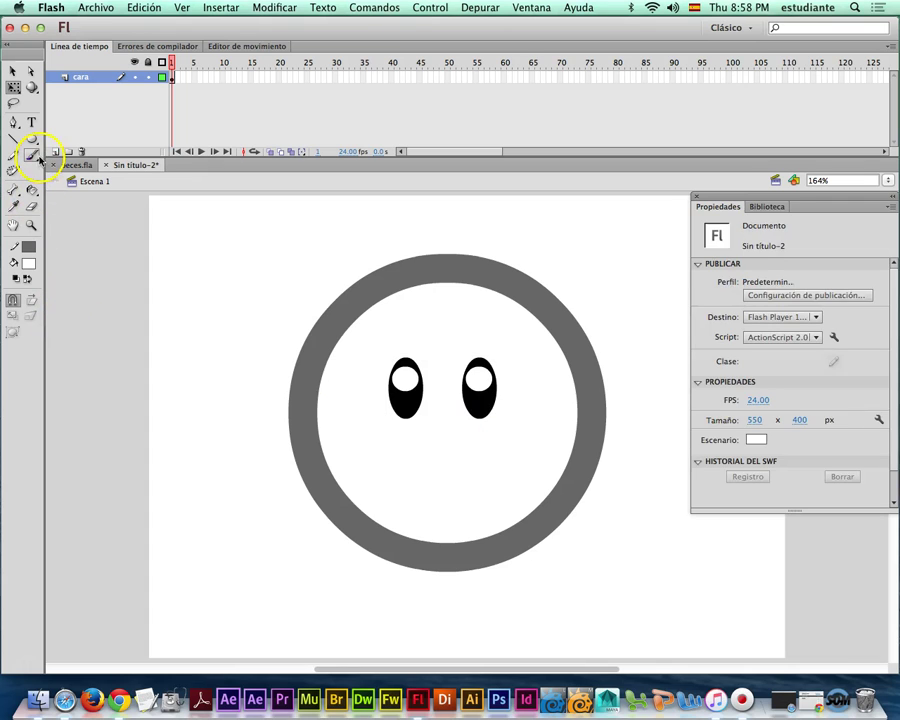
Draw a thin horizontal rectangle with black fill and no stroke below the eyes as the mouth.
click(31, 156)
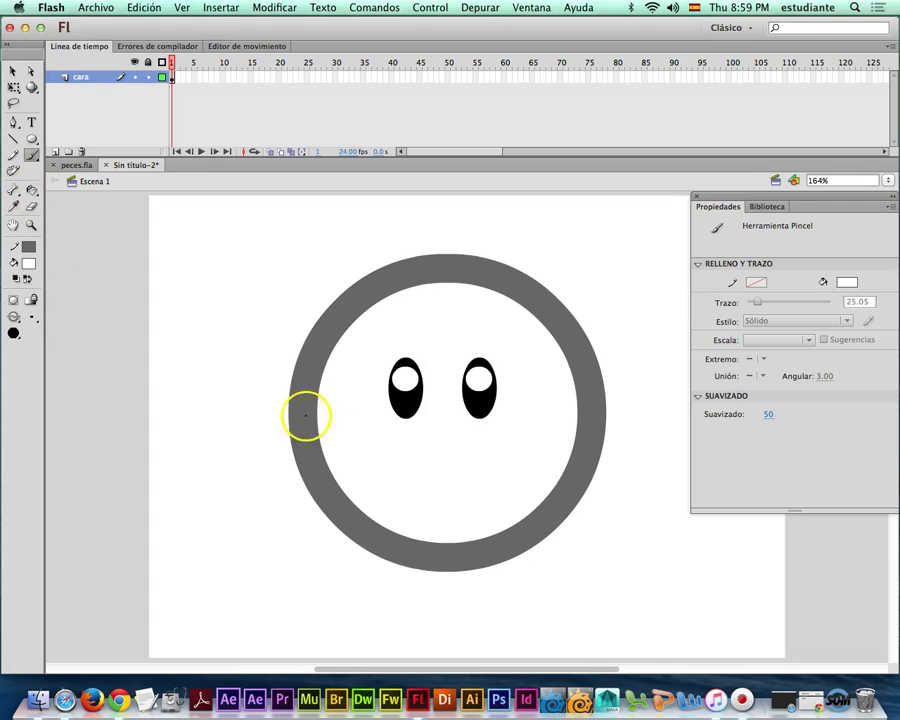
click(33, 145)
click(79, 142)
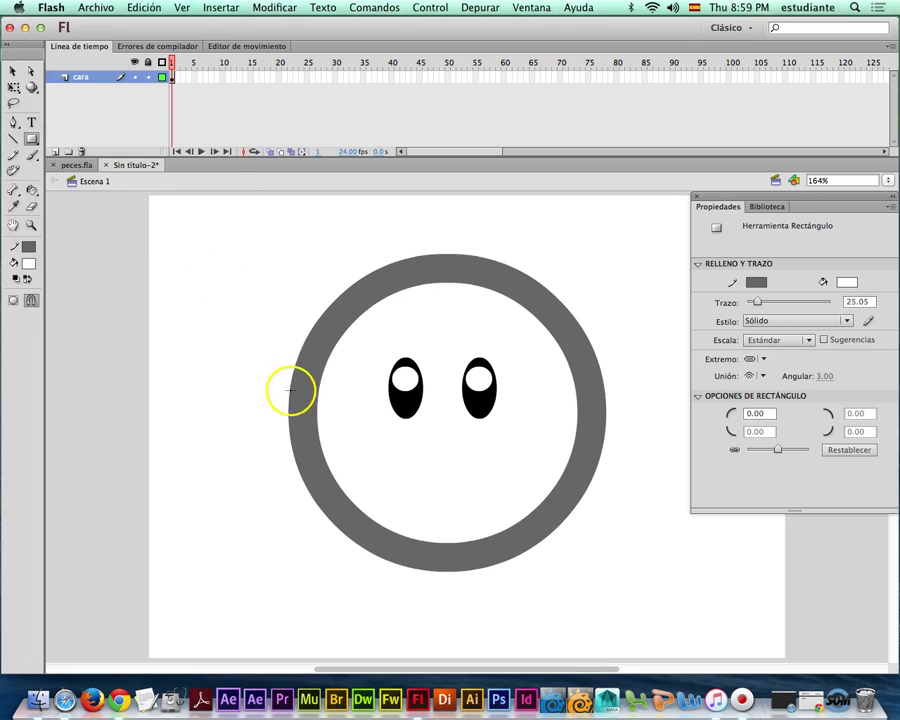
click(30, 248)
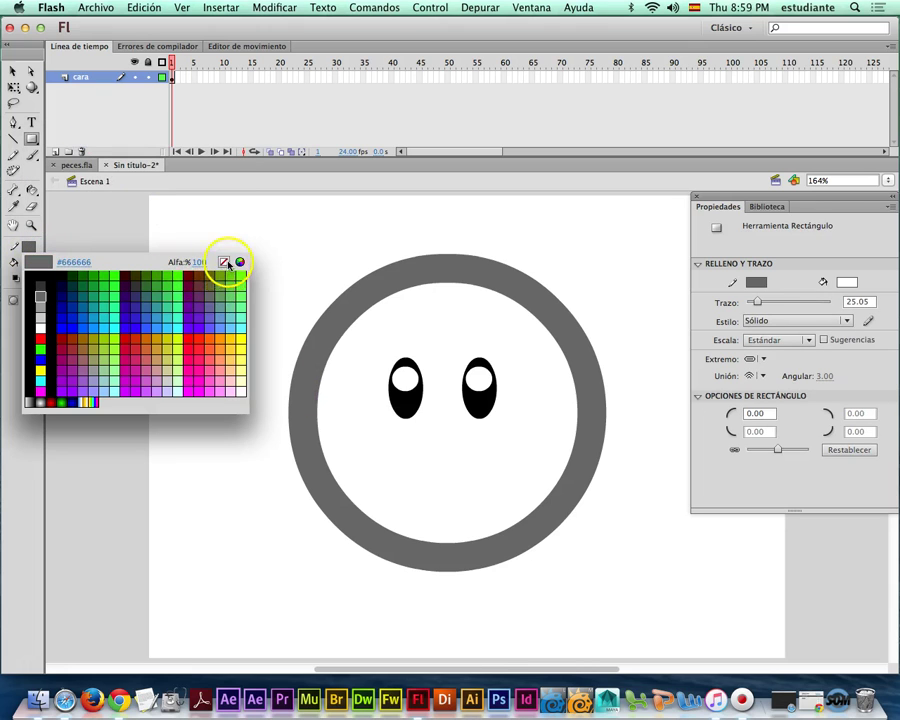
click(224, 259)
click(33, 264)
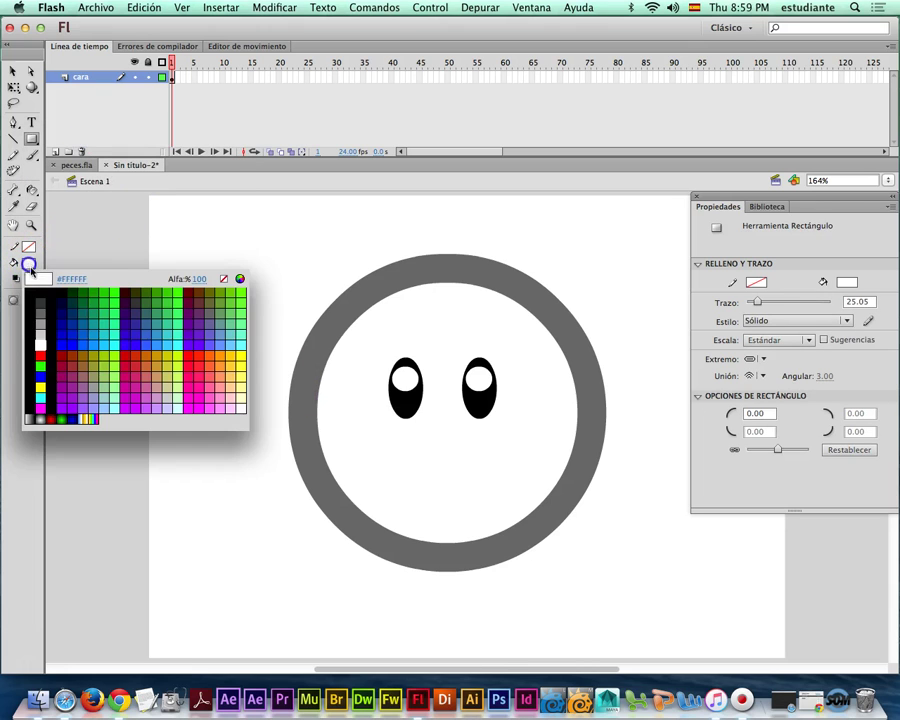
click(34, 290)
drag(407, 475, 480, 487)
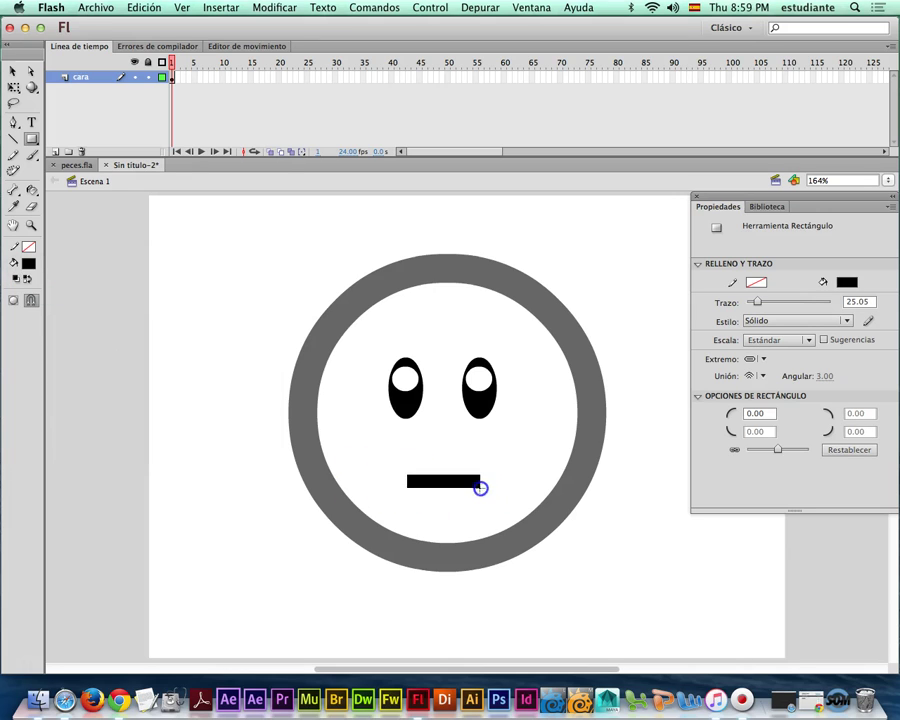
click(12, 72)
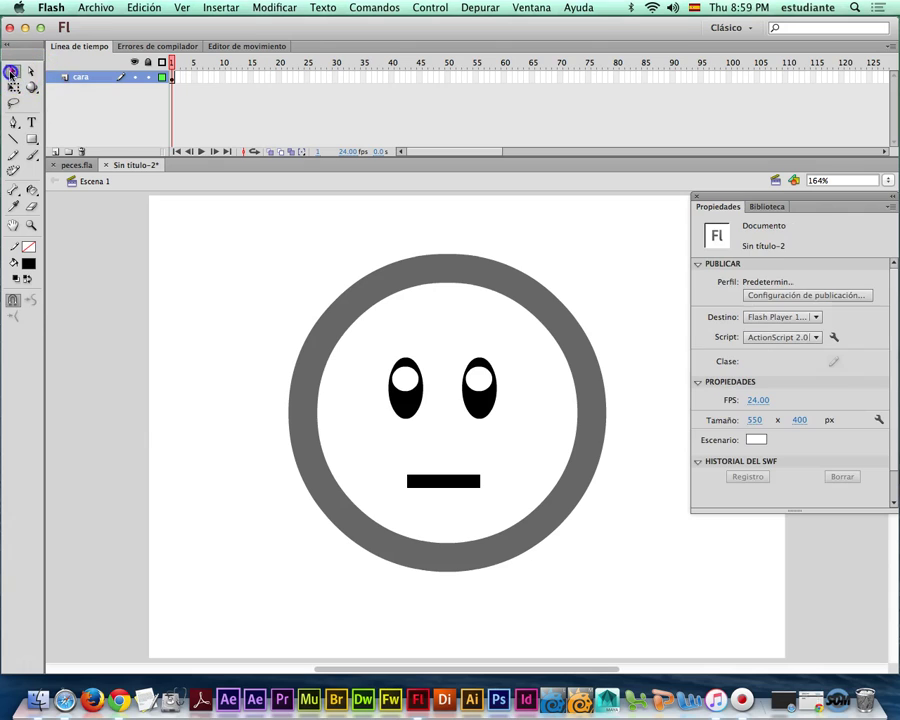
drag(456, 476, 448, 476)
click(129, 275)
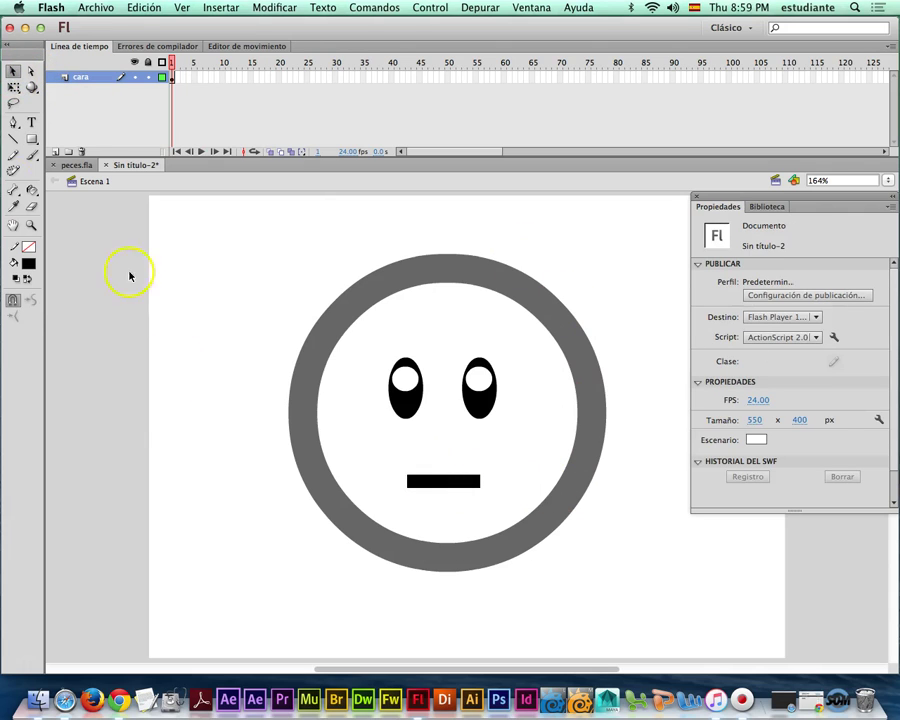
Draw a narrow vertical black oval about 18 × 69 on the empty stage area left of the face.
click(30, 141)
drag(30, 139, 60, 158)
click(60, 156)
drag(180, 282, 204, 390)
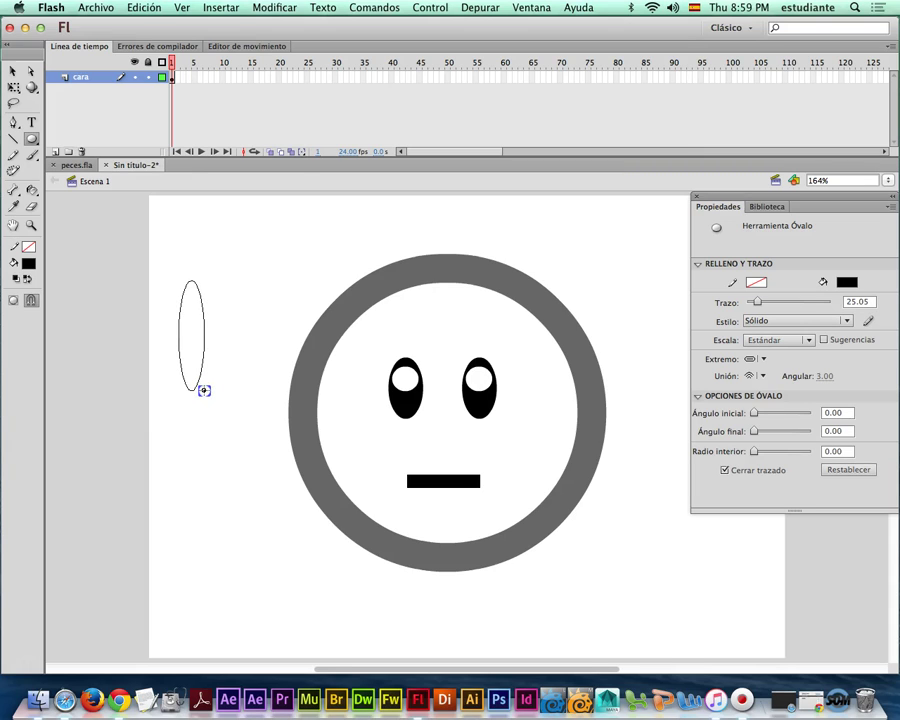
drag(204, 390, 200, 361)
click(13, 71)
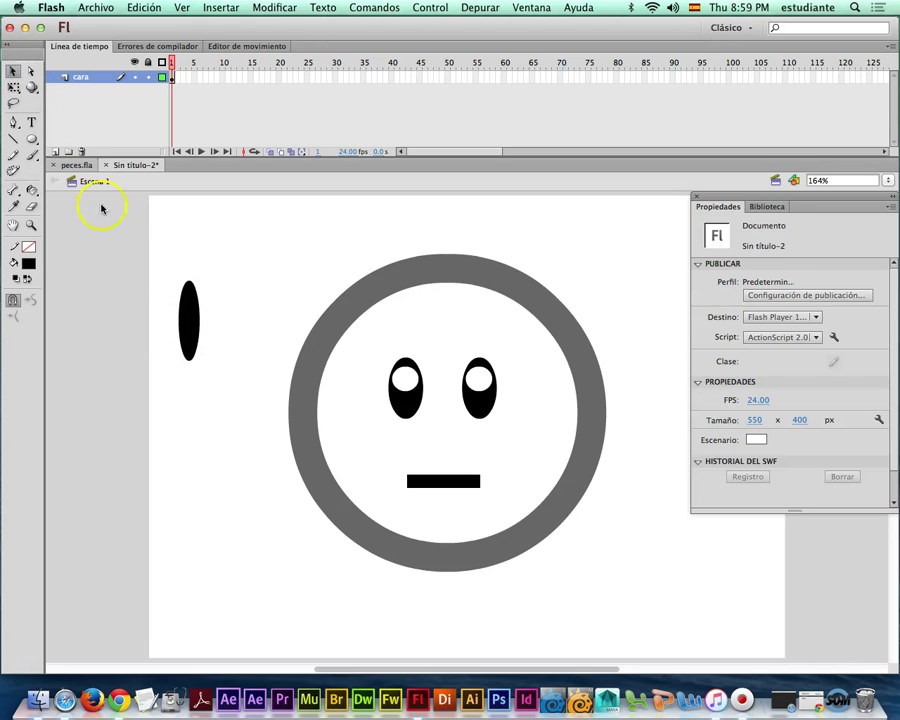
click(190, 312)
right_click(194, 308)
click(175, 335)
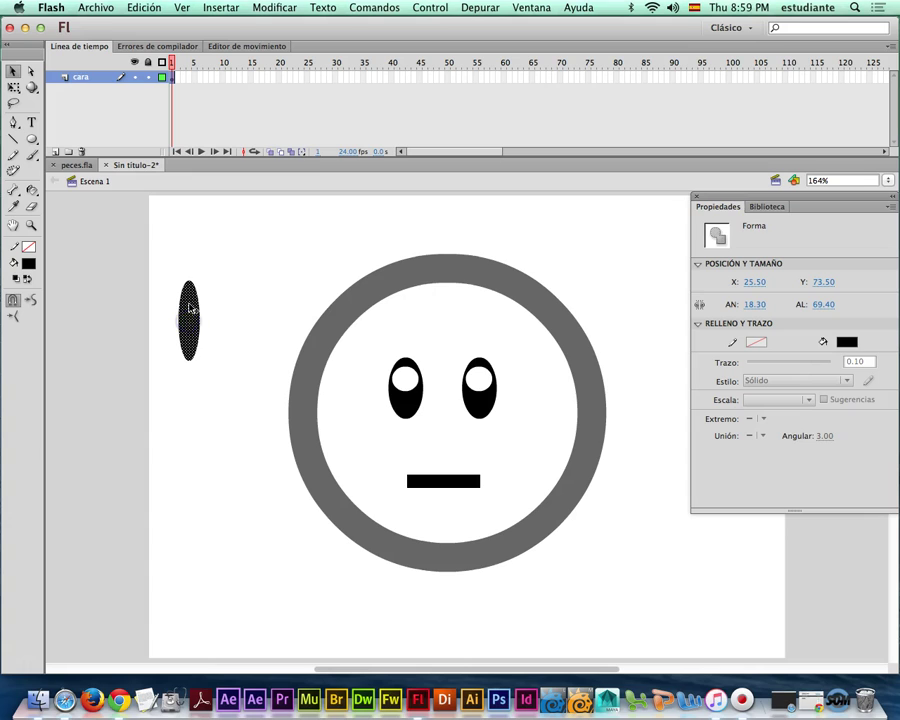
key(q)
drag(189, 281, 190, 338)
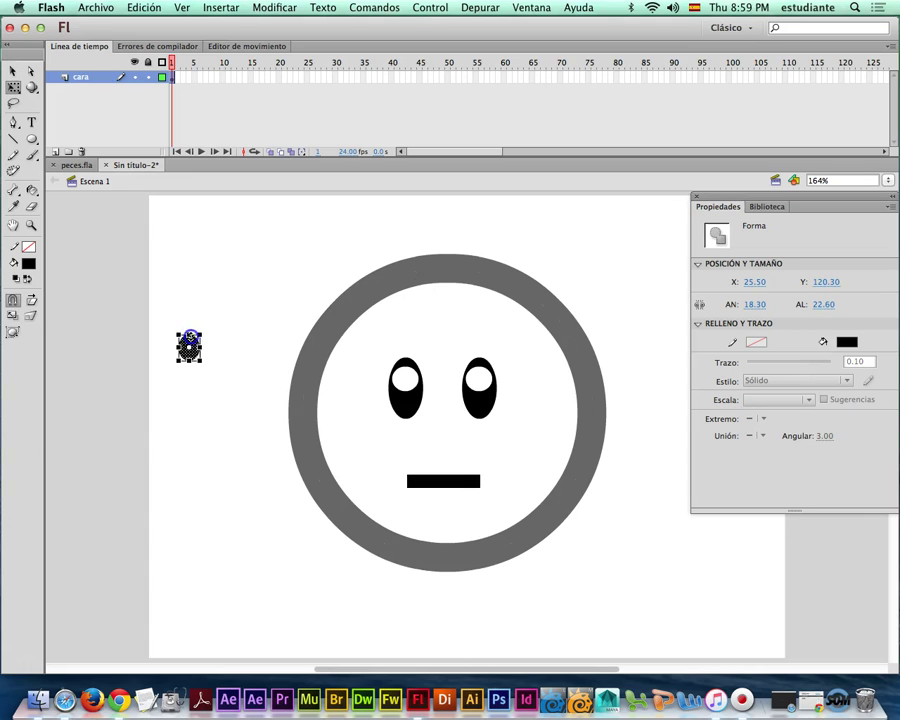
key(super+z)
Convert the narrow vertical oval into a Gráfico symbol named o, remove it from the stage and show the library.
click(220, 284)
click(187, 311)
right_click(193, 297)
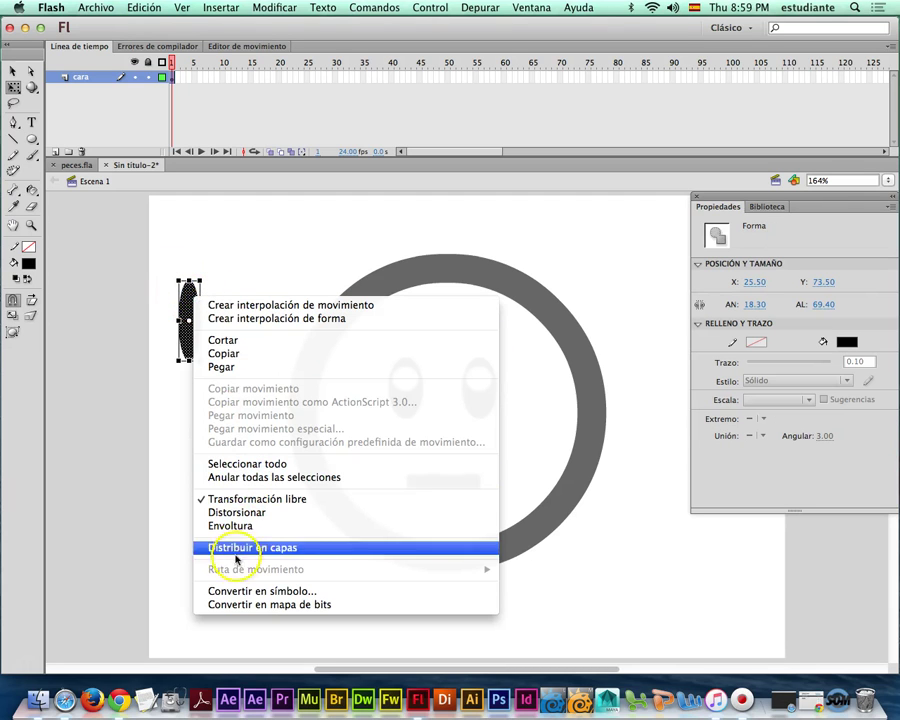
click(243, 590)
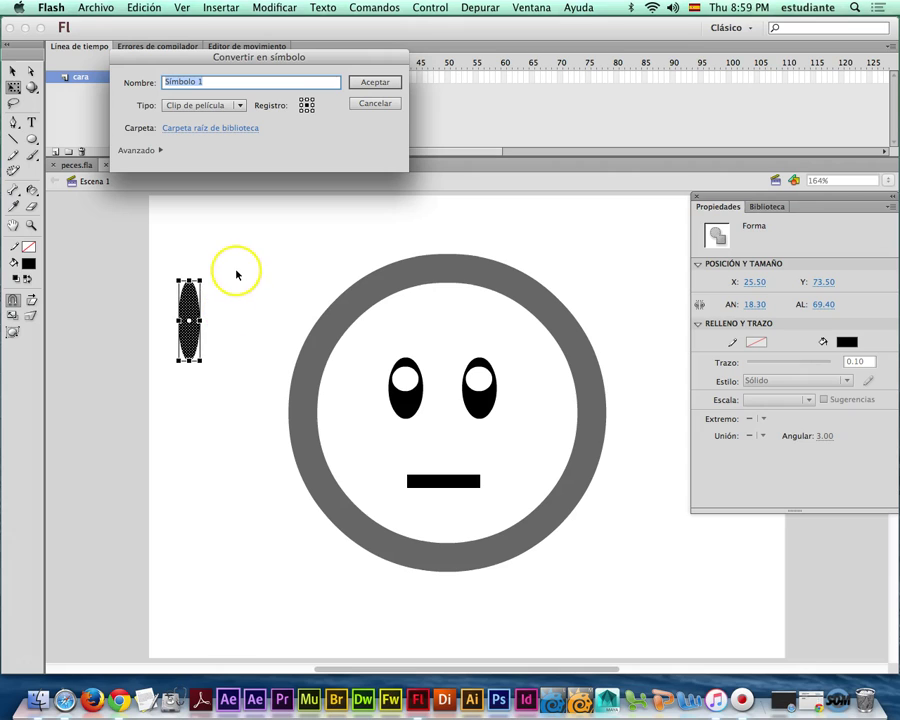
text(c)
click(230, 106)
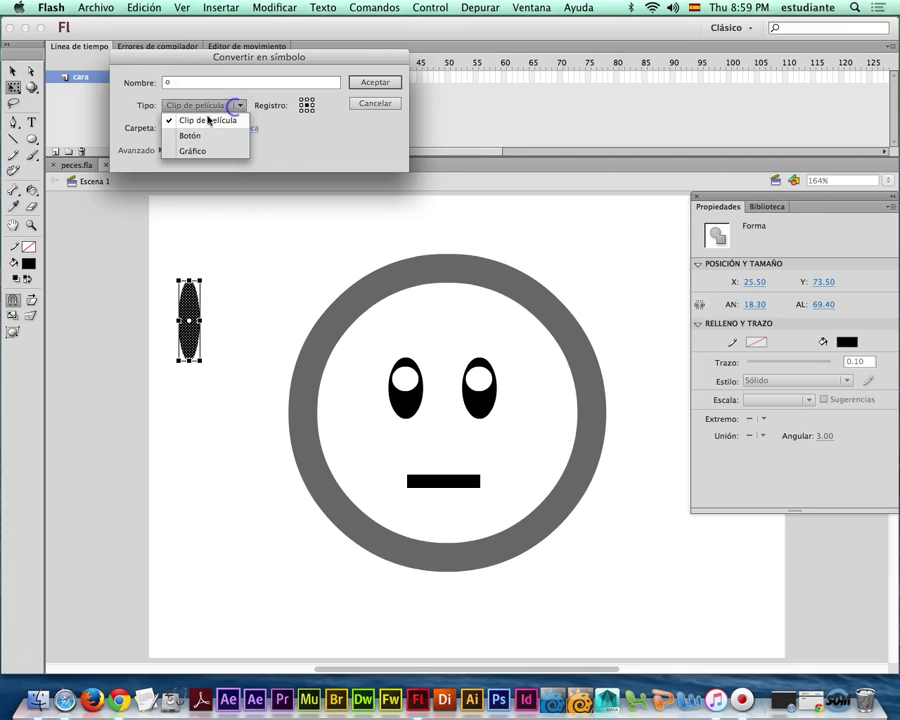
click(195, 149)
click(361, 92)
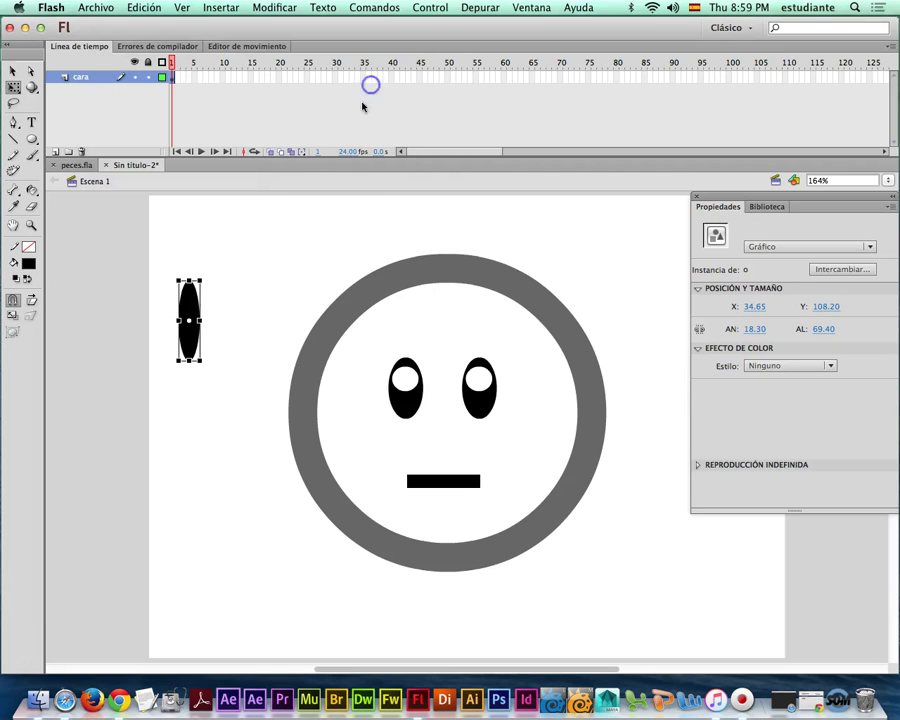
click(232, 296)
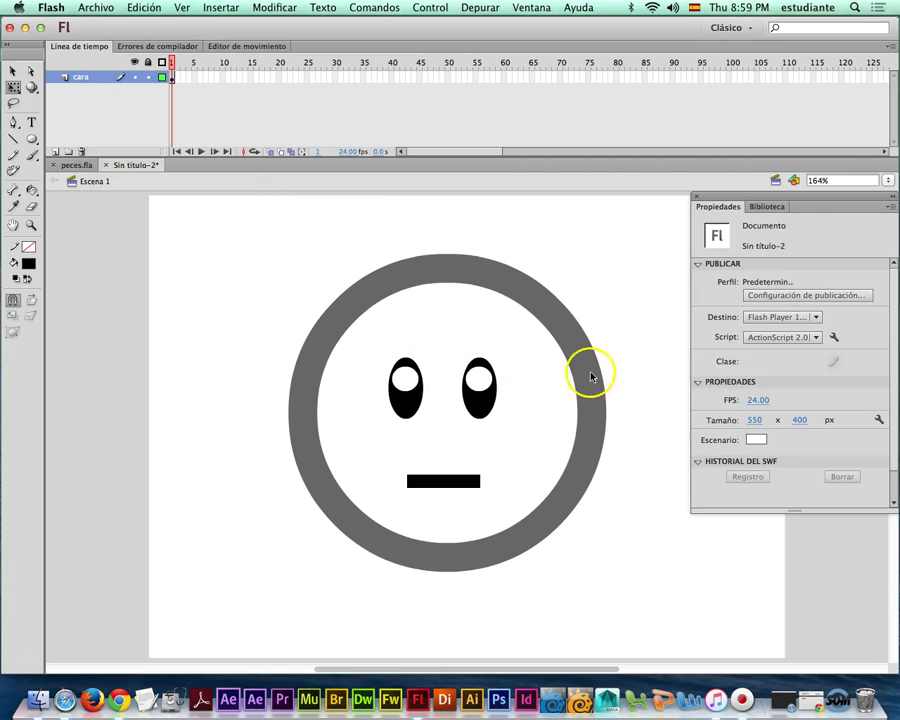
click(780, 206)
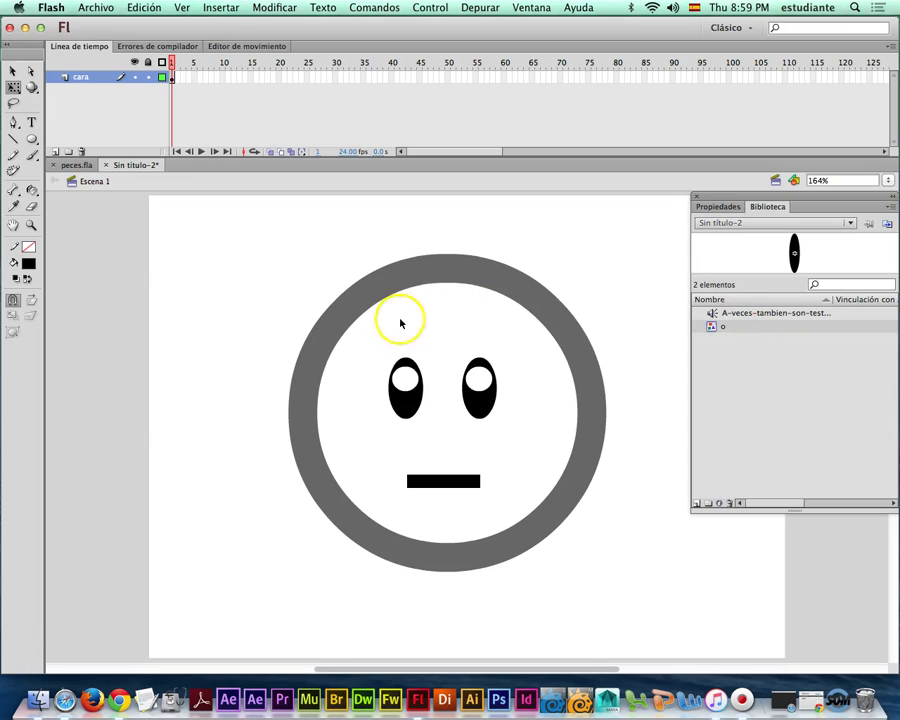
Draw a wide, flat black oval on the empty stage area to the upper left of the face.
click(29, 139)
drag(172, 277, 302, 317)
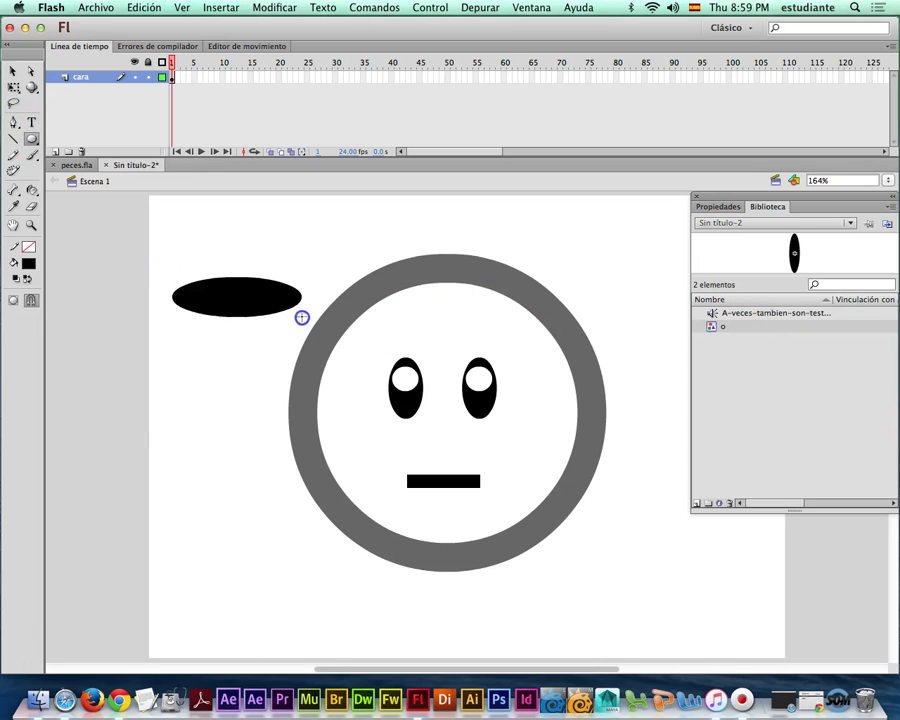
click(13, 71)
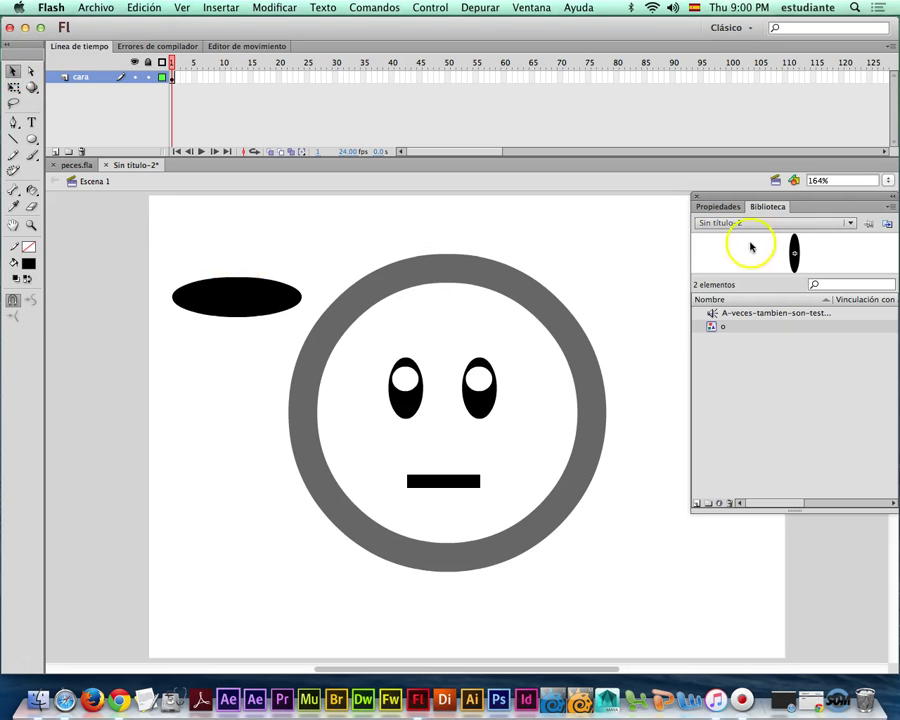
Convert the wide flat oval into a Gráfico symbol named e and delete its instance from the stage.
click(227, 293)
right_click(229, 297)
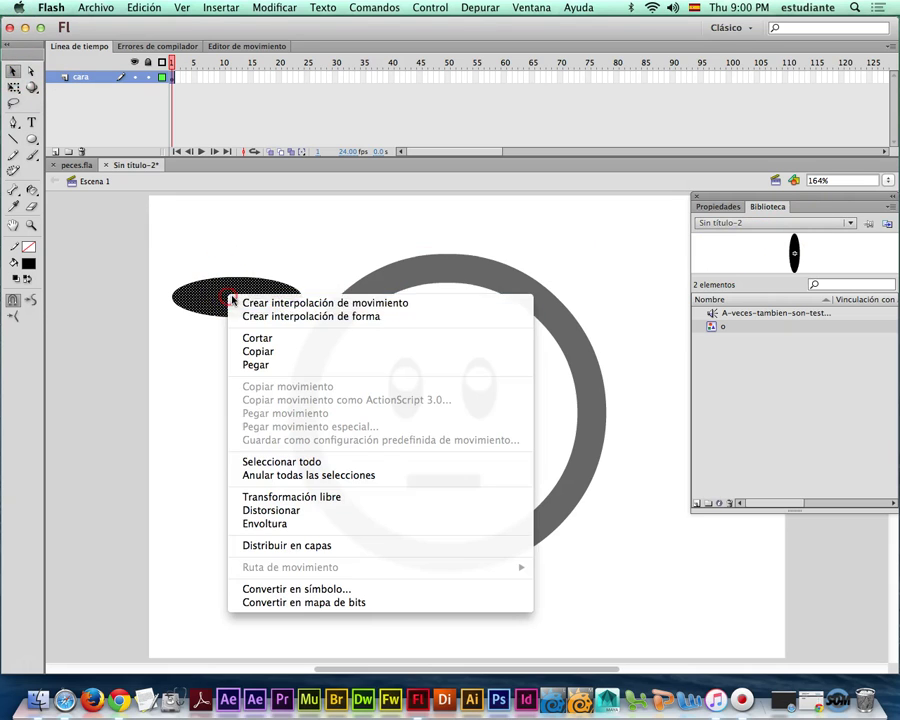
click(266, 589)
text(e)
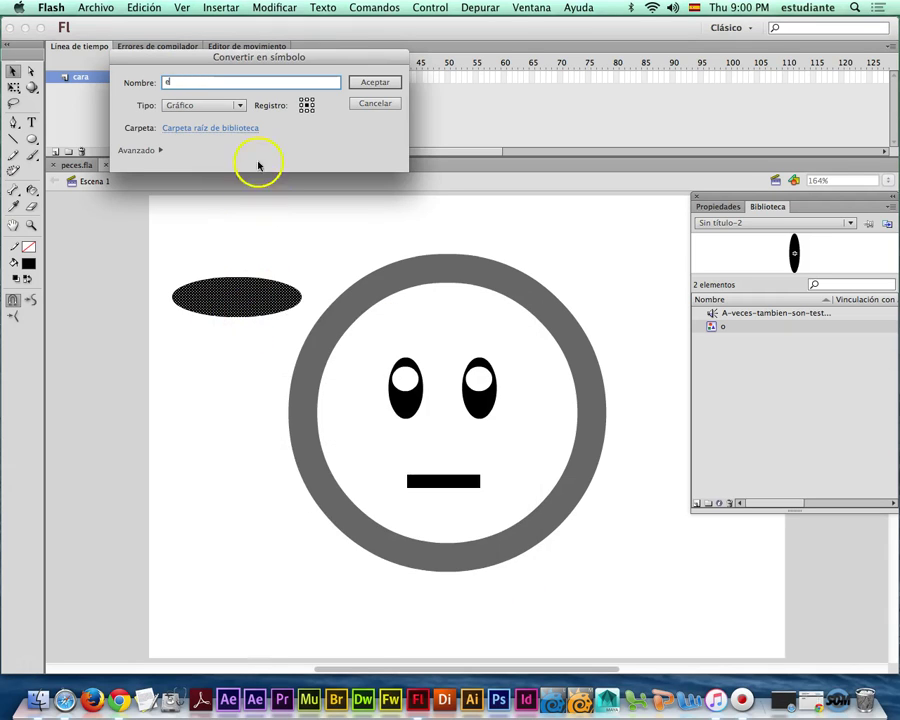
click(215, 105)
click(227, 112)
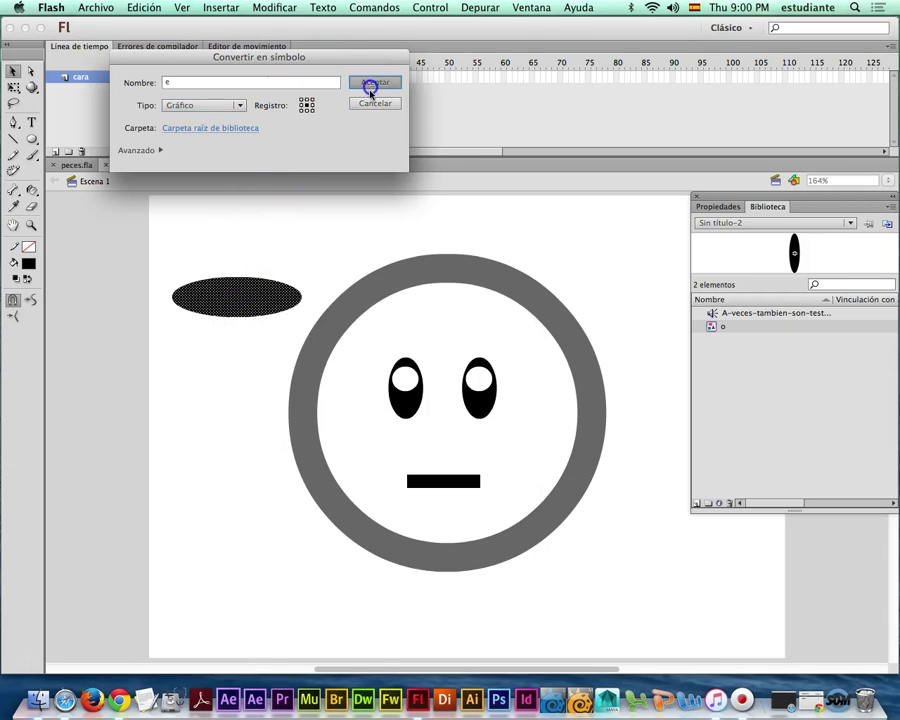
click(370, 82)
key(Delete)
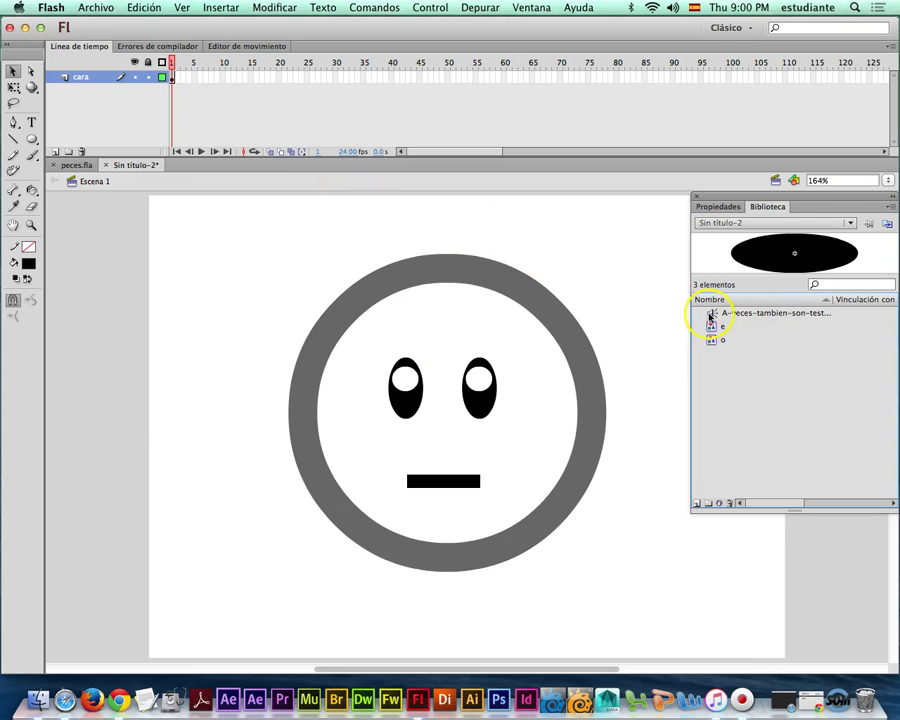
Select the imported sound in the library and add a layer named sonido above the cara layer.
click(714, 314)
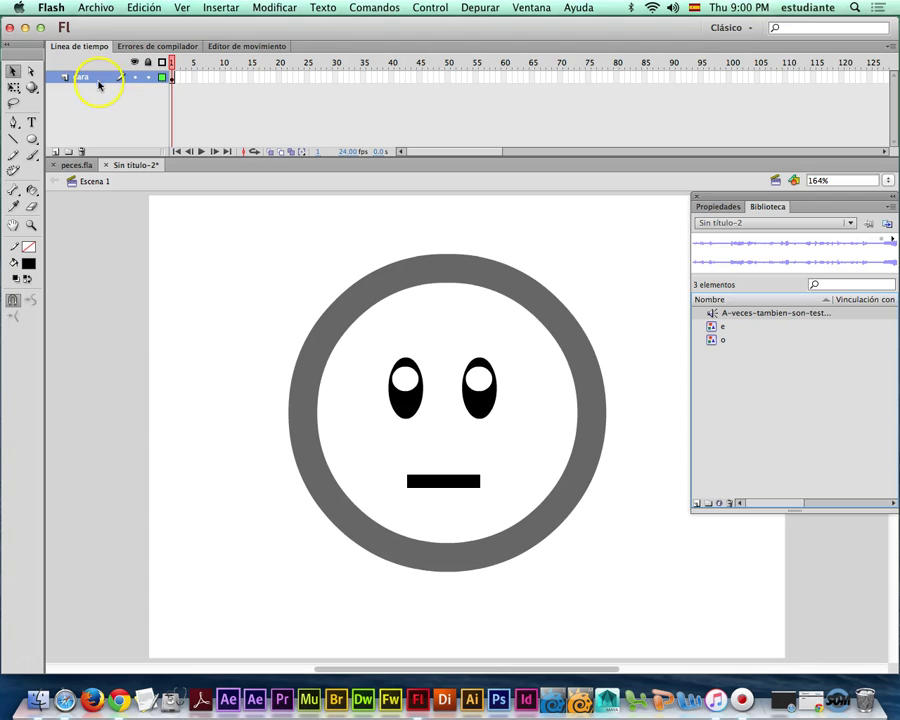
click(56, 152)
click(88, 77)
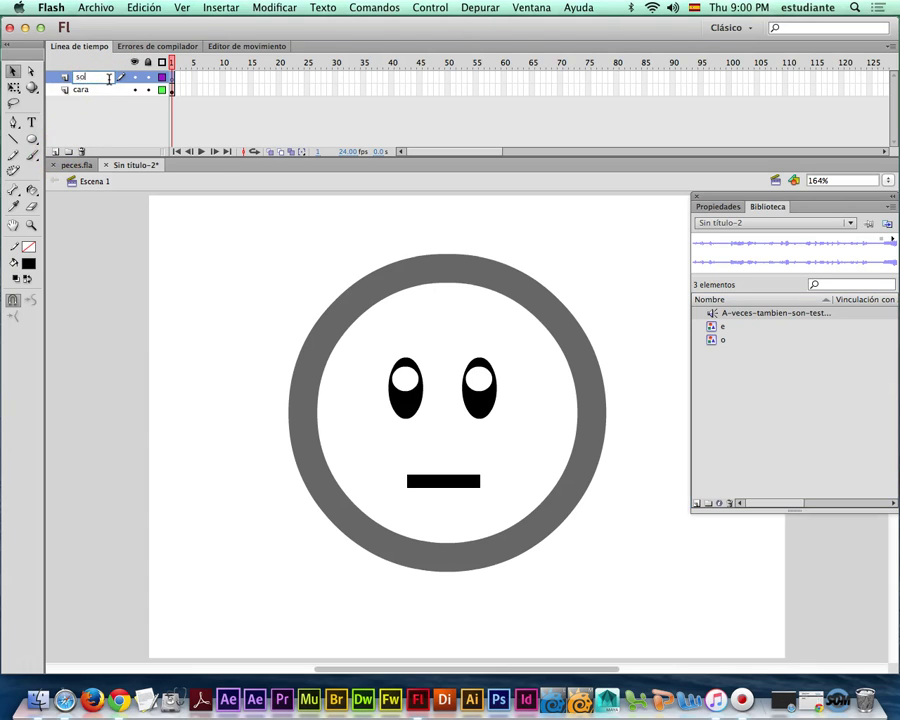
text(sonido)
click(218, 267)
click(795, 392)
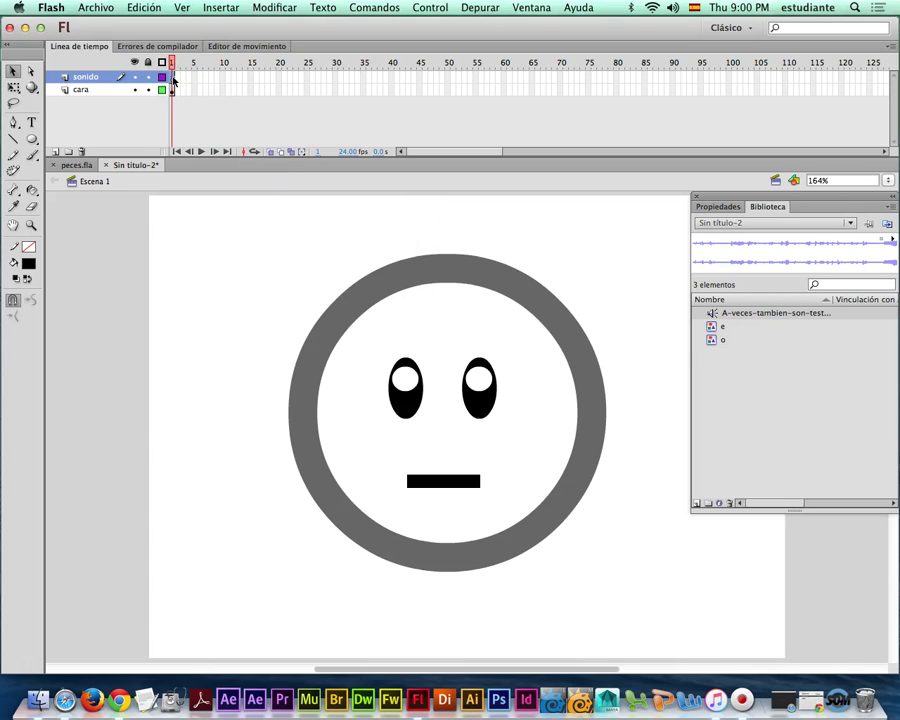
Extend the sonido layer with frames up to frame 127 to cover the whole audio waveform.
key(F5)
key(F5)
key(F5)
key(F5)
key(F5)
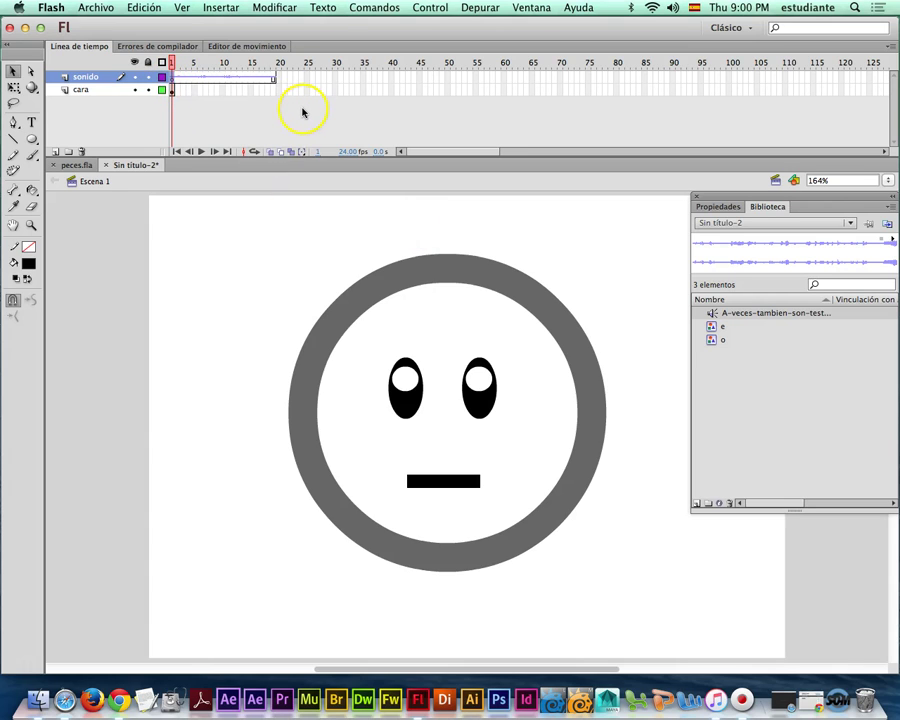
drag(415, 101, 518, 82)
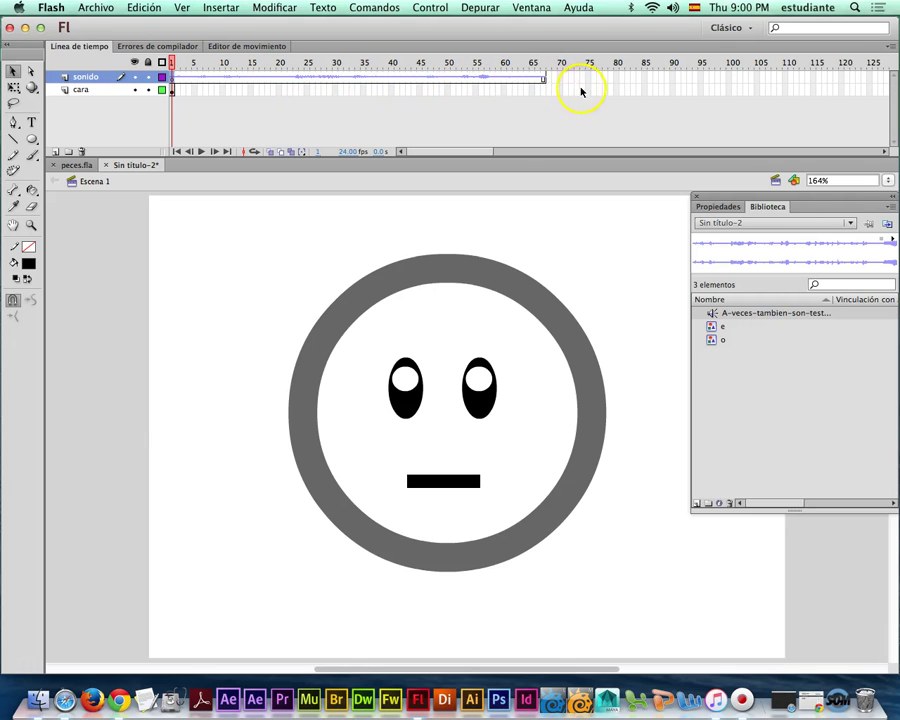
drag(618, 100, 643, 104)
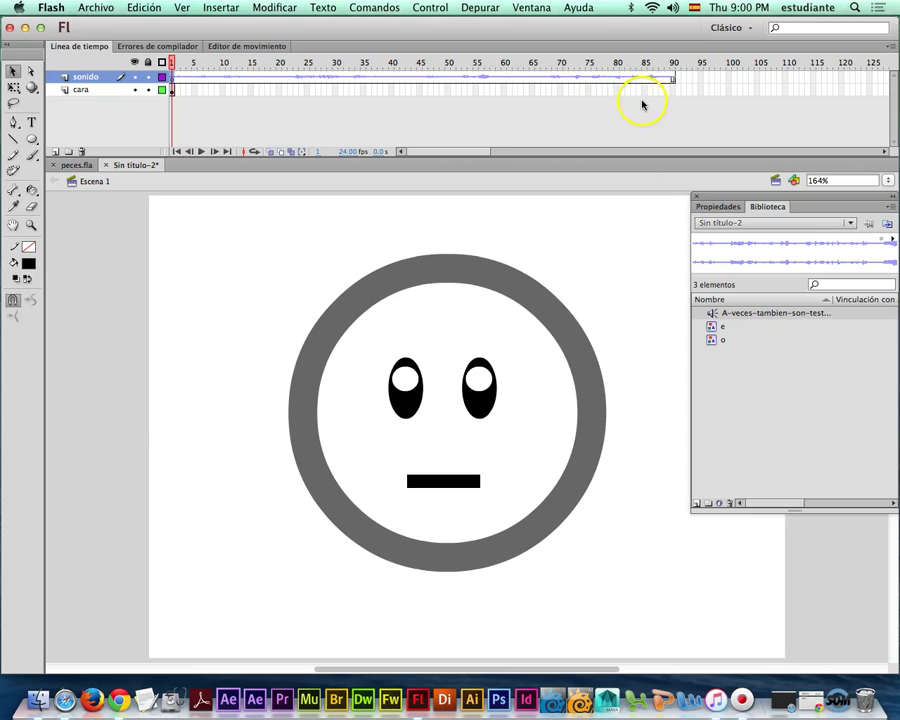
key(F5)
key(F5)
key(F5)
key(F5)
key(F5)
key(F5)
drag(476, 153, 394, 146)
Extend the cara layer to frame 127 so the face lasts as long as the sonido layer.
click(173, 91)
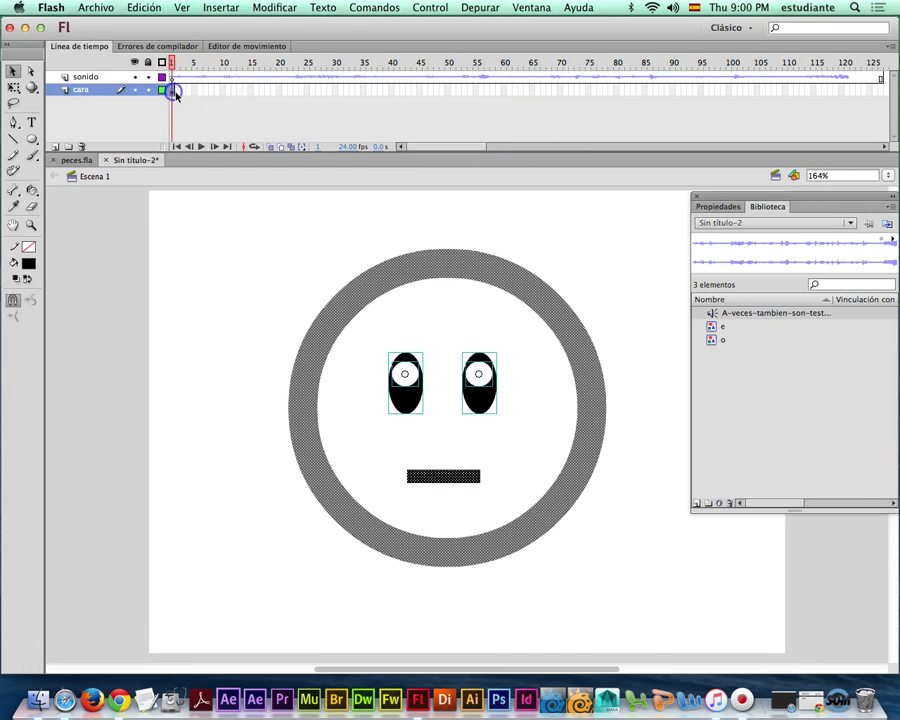
drag(173, 64, 195, 64)
click(215, 77)
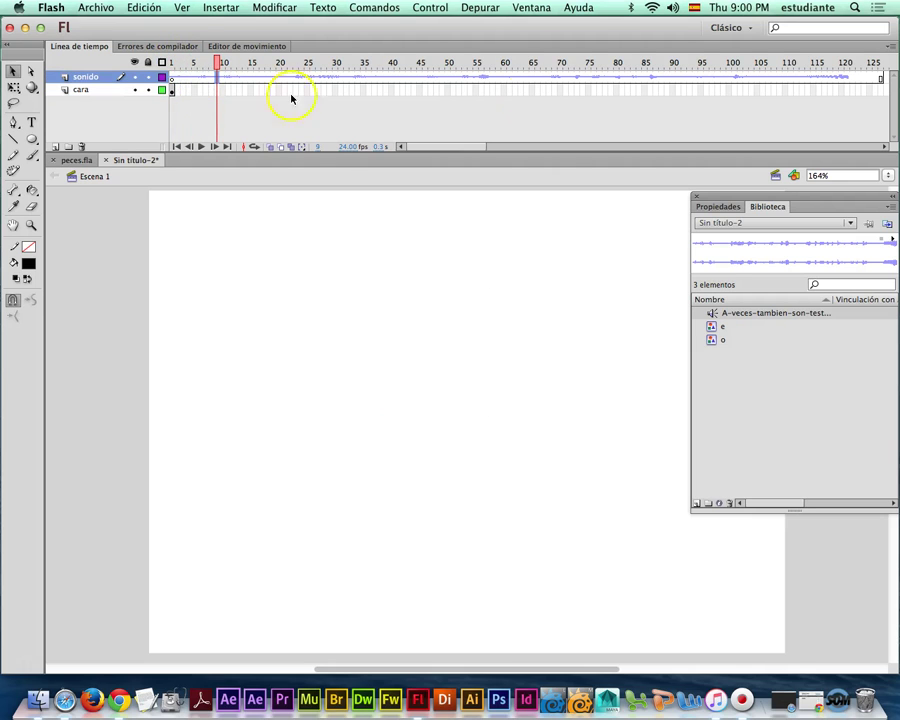
drag(483, 147, 502, 147)
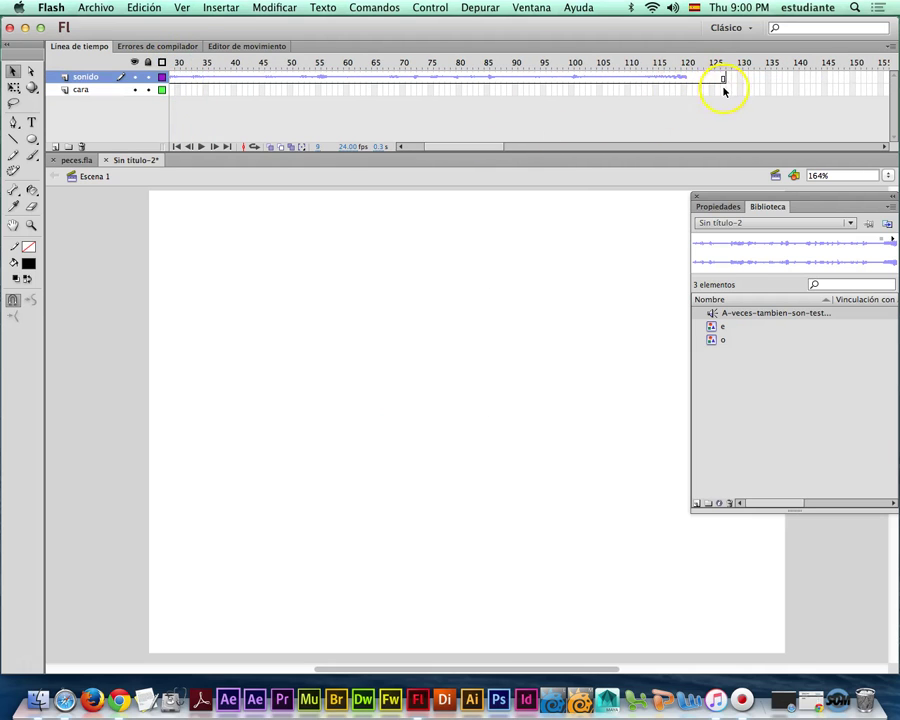
click(724, 90)
key(F5)
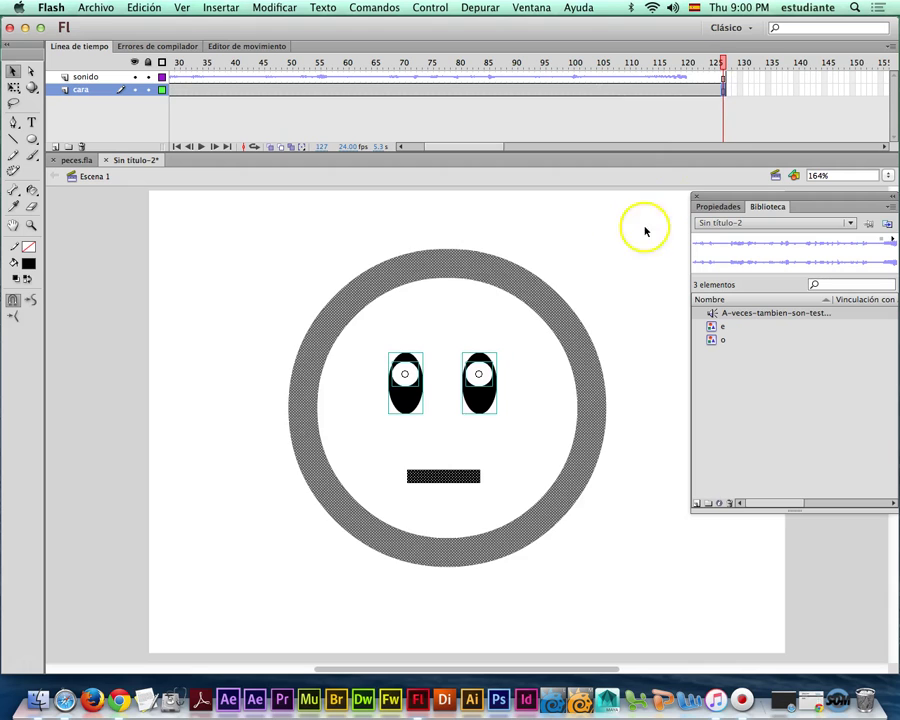
click(470, 306)
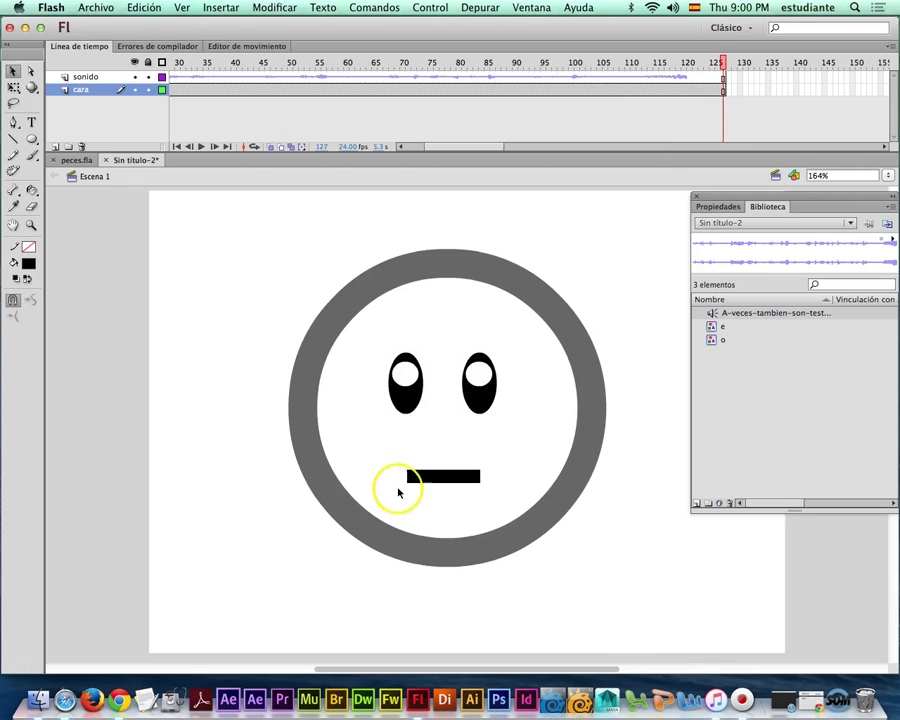
Add a new layer named boca between the sonido and cara layers.
click(56, 146)
double_click(87, 90)
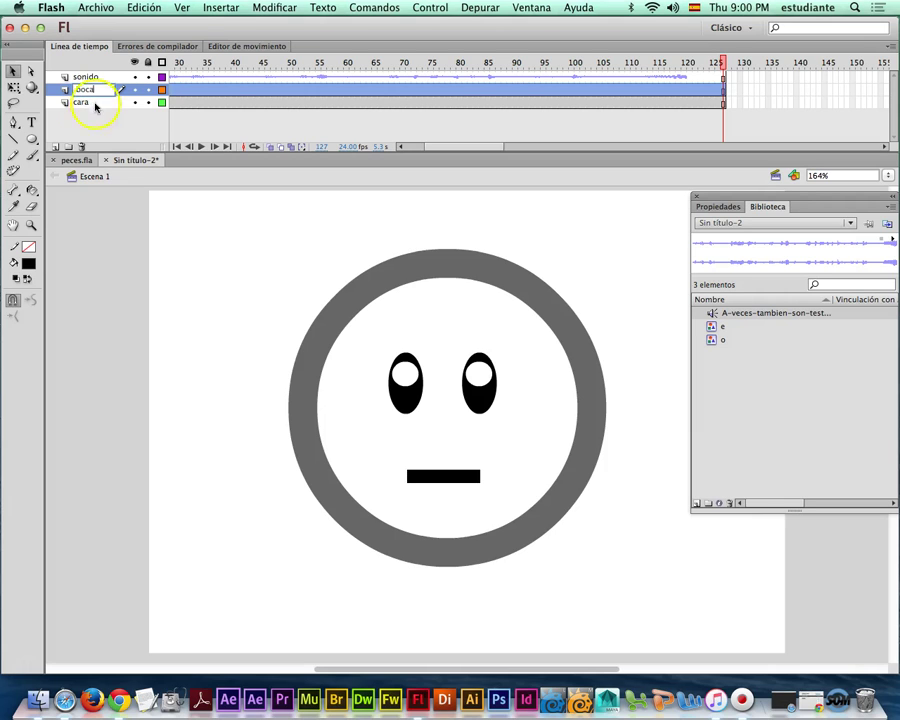
click(223, 209)
Cut the black mouth rectangle from the cara layer and lock the cara and sonido layers.
click(462, 477)
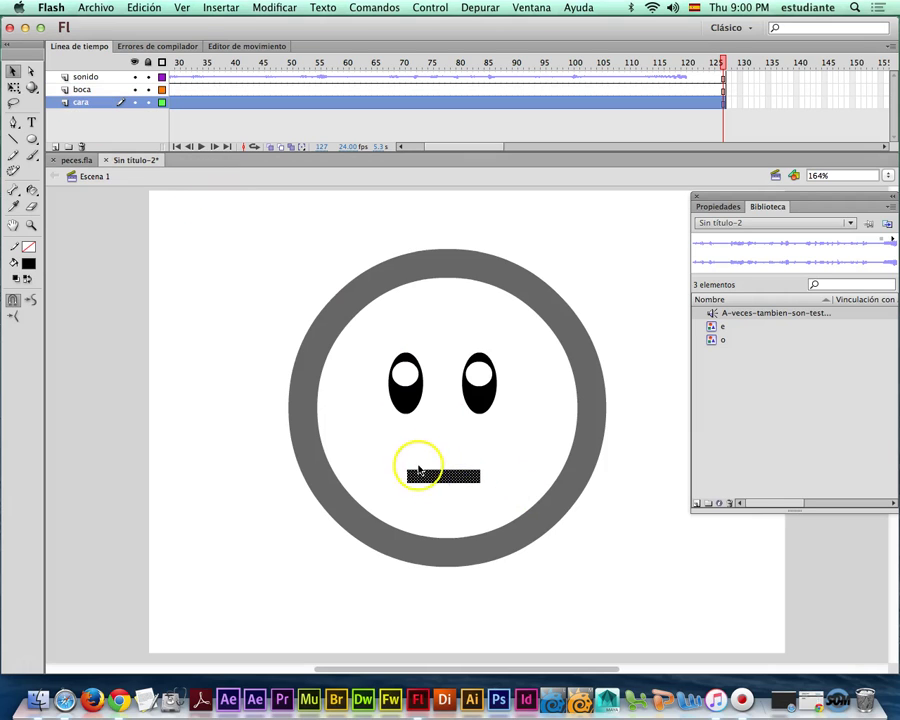
key(super+x)
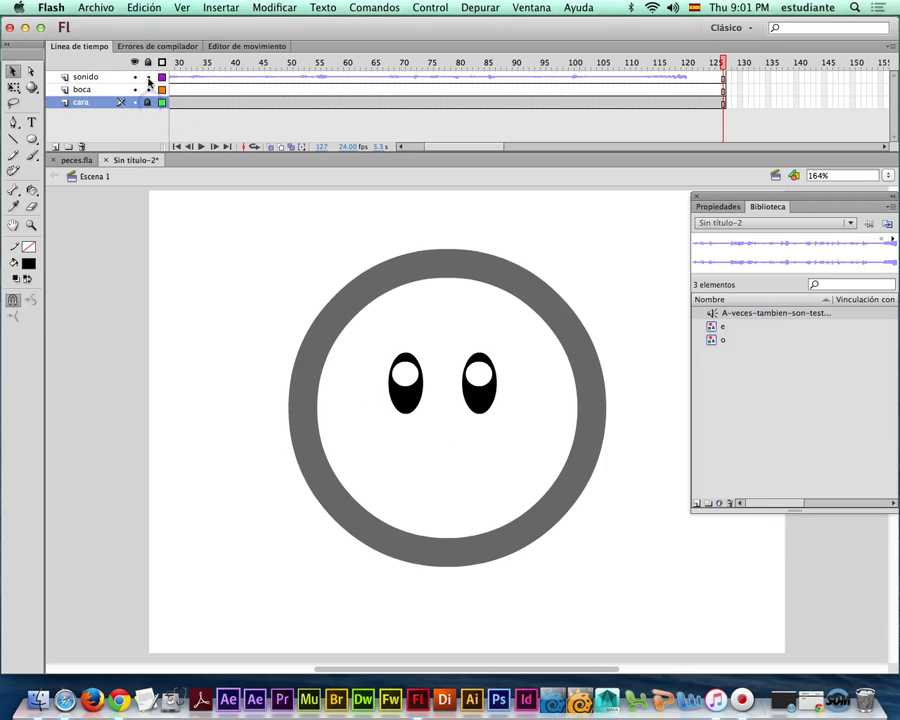
drag(433, 149, 308, 128)
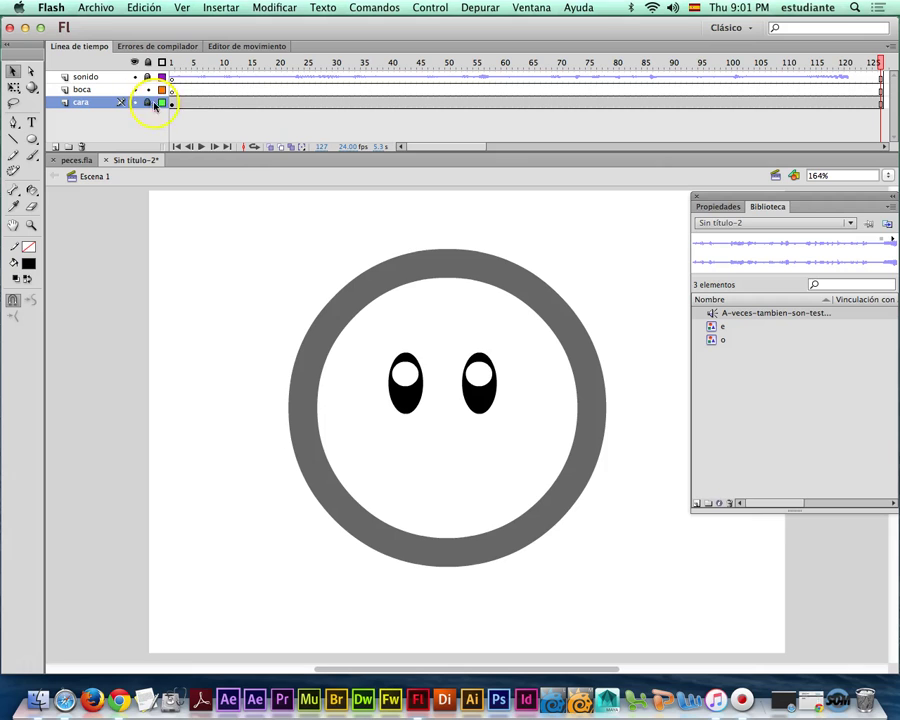
Paste the cut mouth rectangle in place on the boca layer.
click(418, 457)
right_click(418, 457)
click(388, 474)
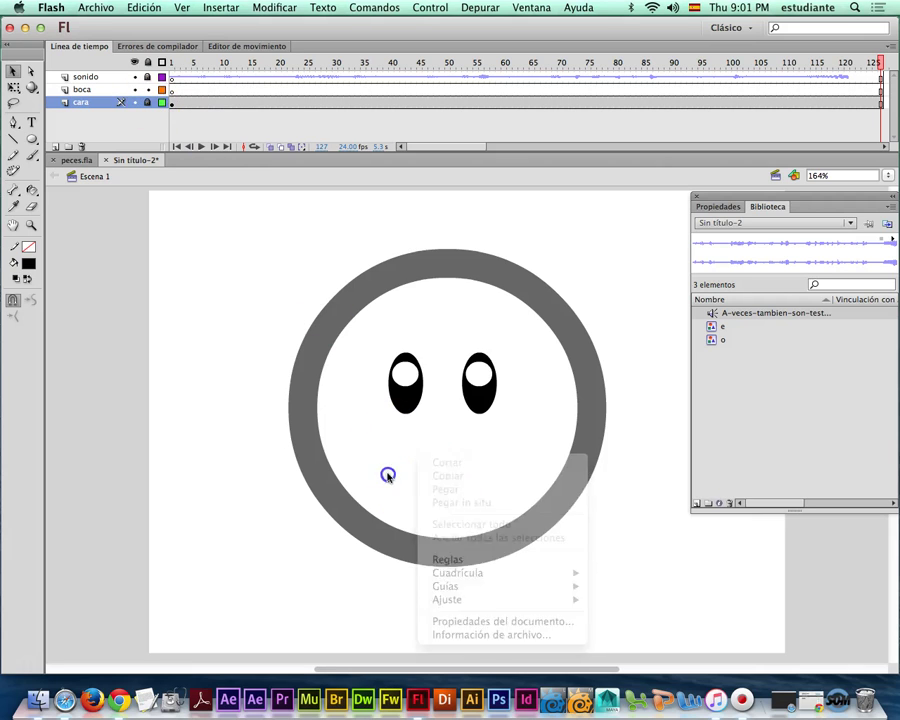
click(103, 91)
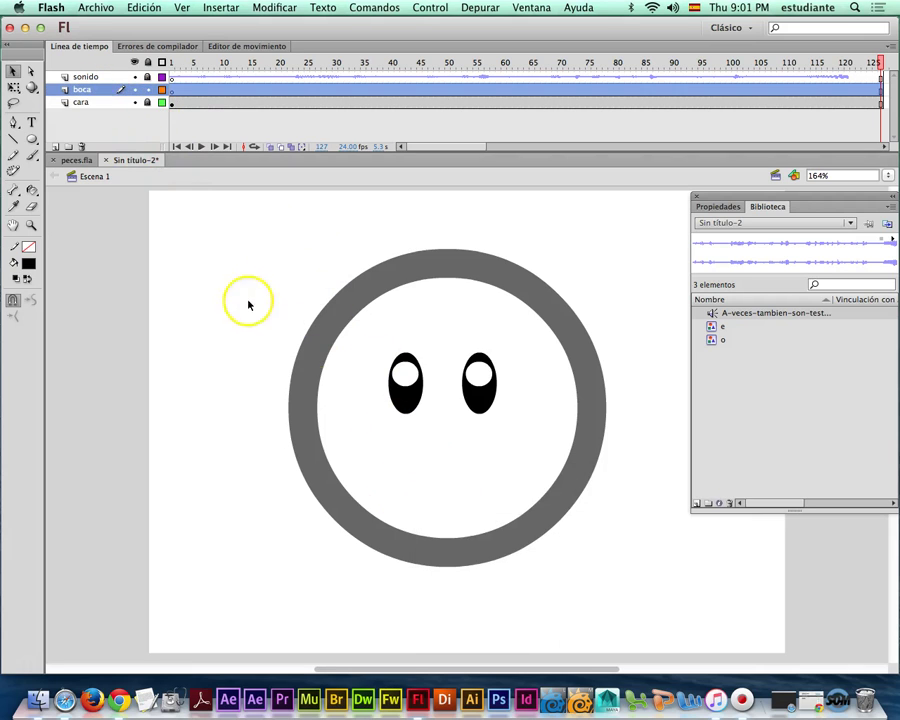
right_click(434, 474)
click(463, 523)
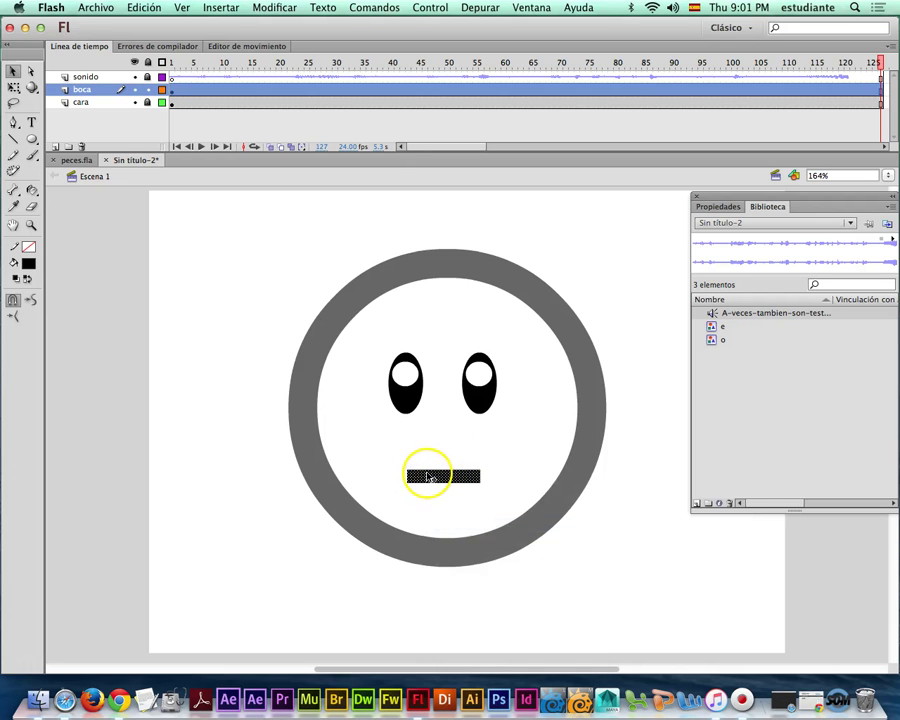
Convert the mouth rectangle on the boca layer into a Gráfico symbol named silencio.
right_click(446, 475)
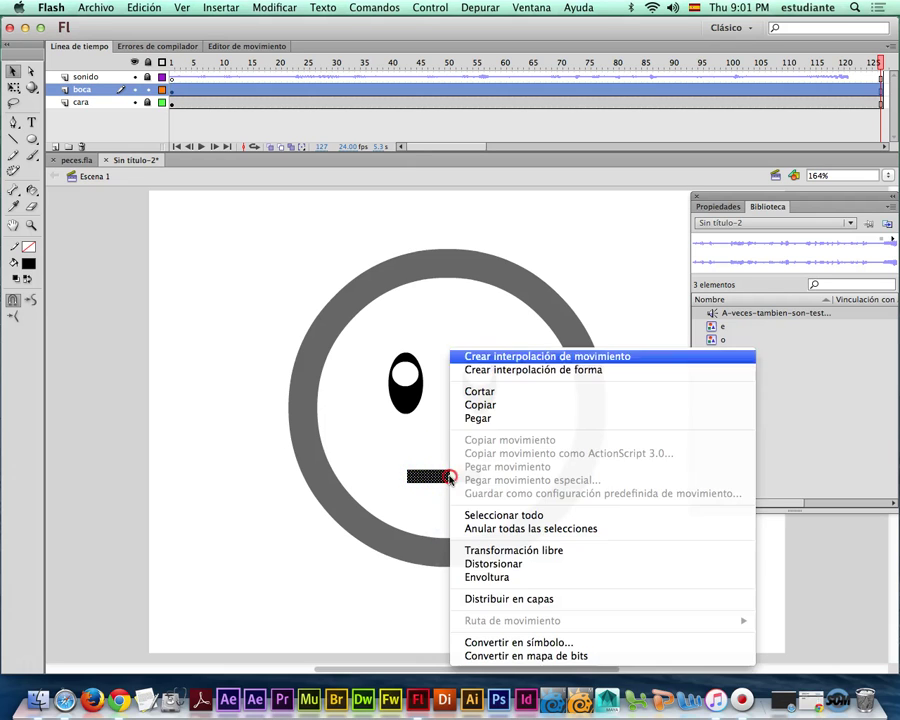
click(494, 641)
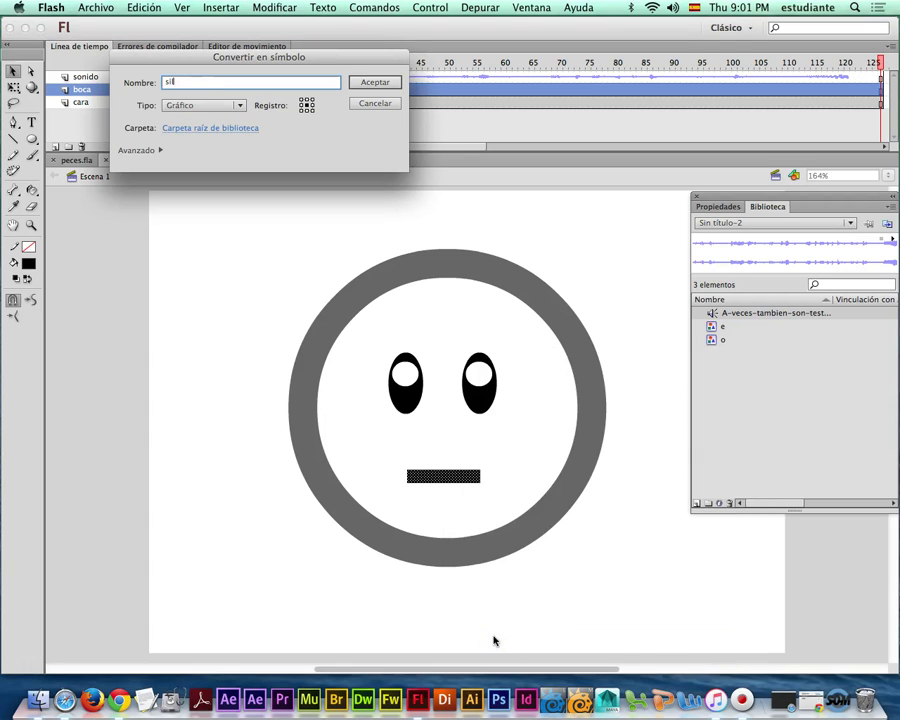
text(silencio)
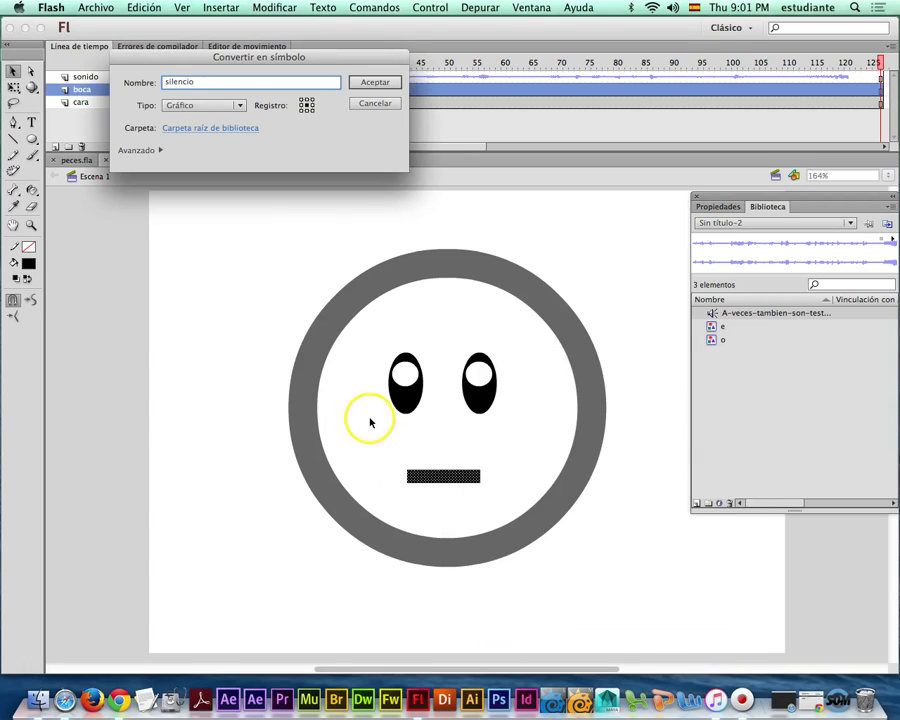
click(380, 82)
click(440, 212)
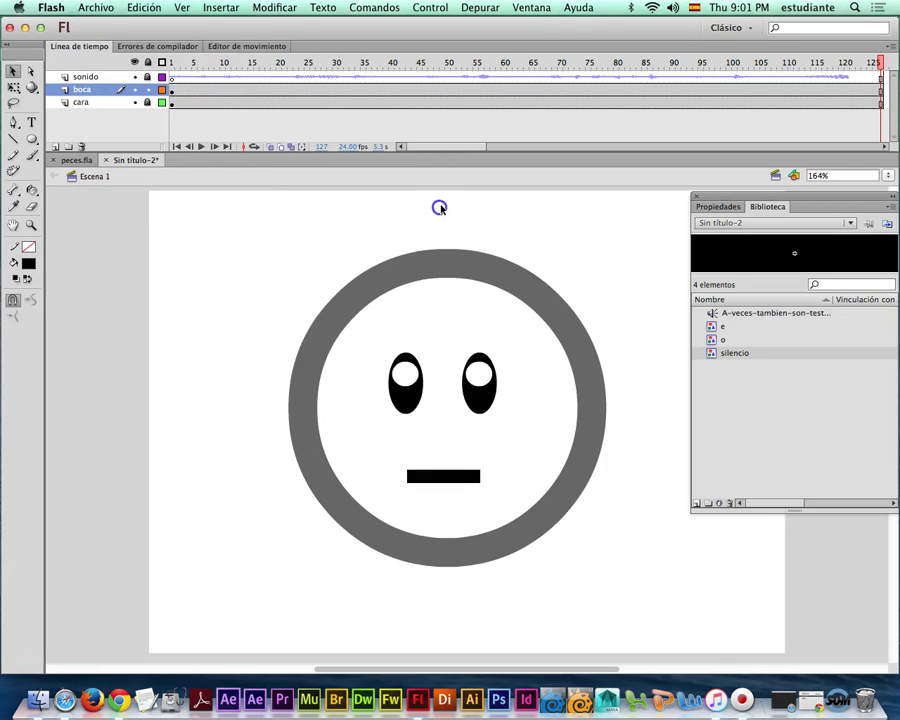
Show the rulers and place a horizontal and a vertical guide crossing at the centre of the mouth rectangle.
click(450, 480)
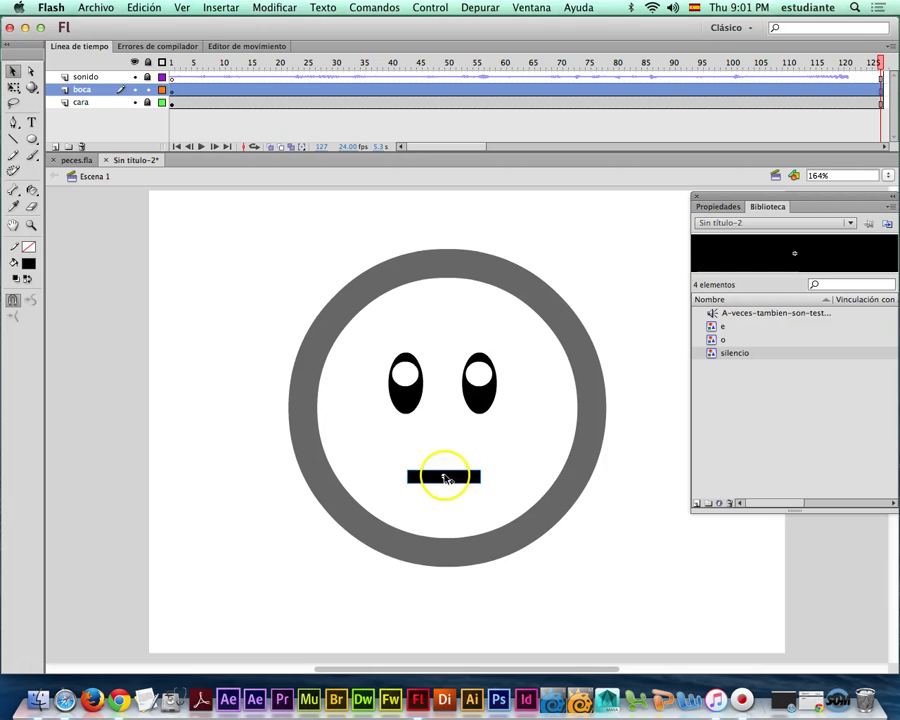
click(184, 12)
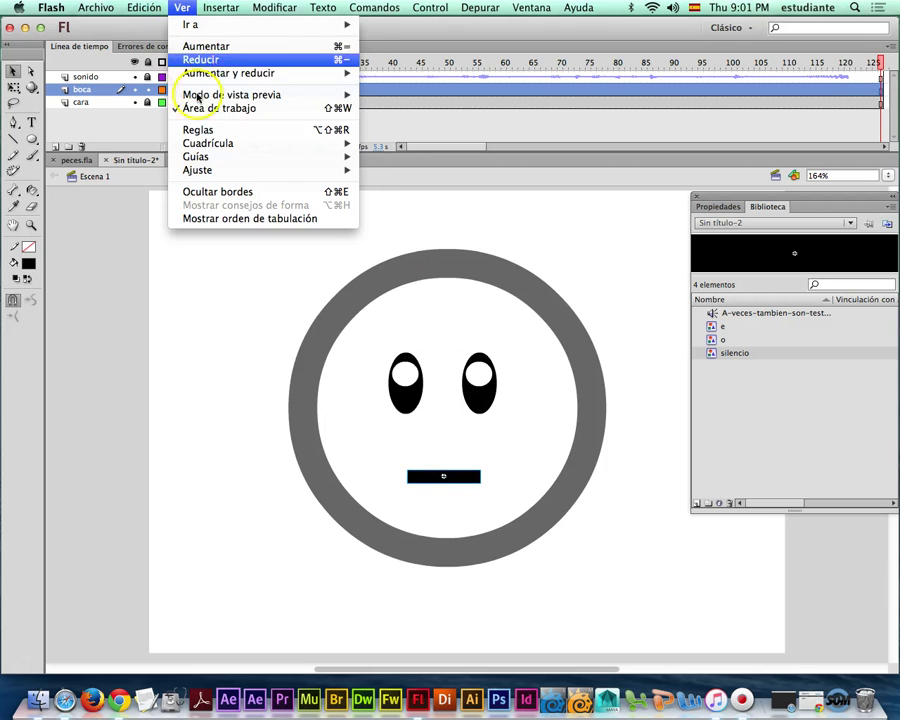
click(206, 128)
drag(363, 193, 435, 489)
key(super+equal)
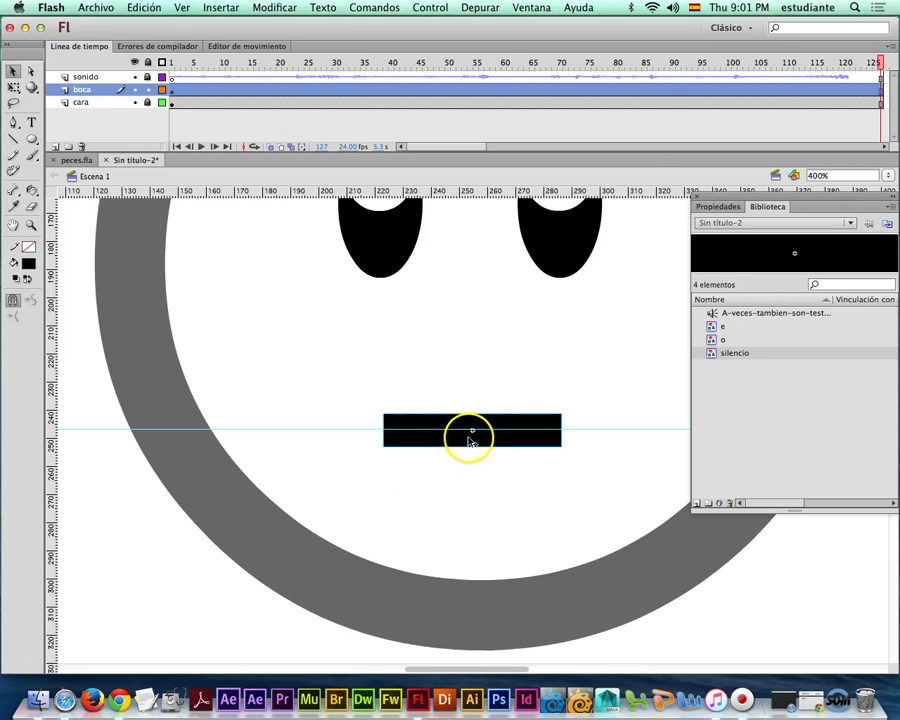
drag(484, 436, 478, 434)
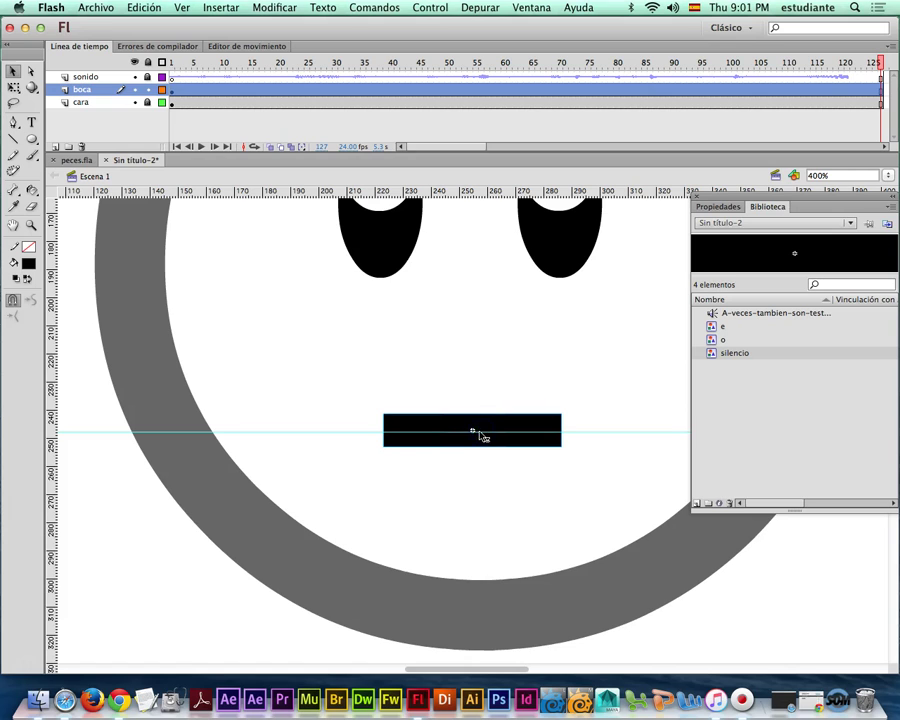
drag(54, 336, 473, 386)
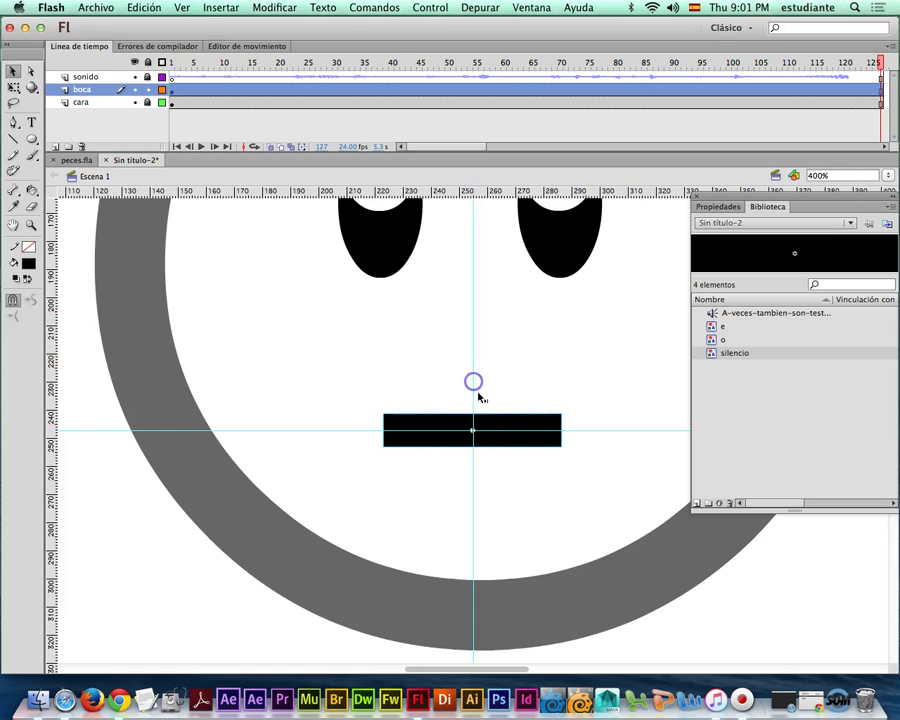
Try the o symbol as the mouth, centred on the guide intersection in place of the silencio rectangle.
key(Delete)
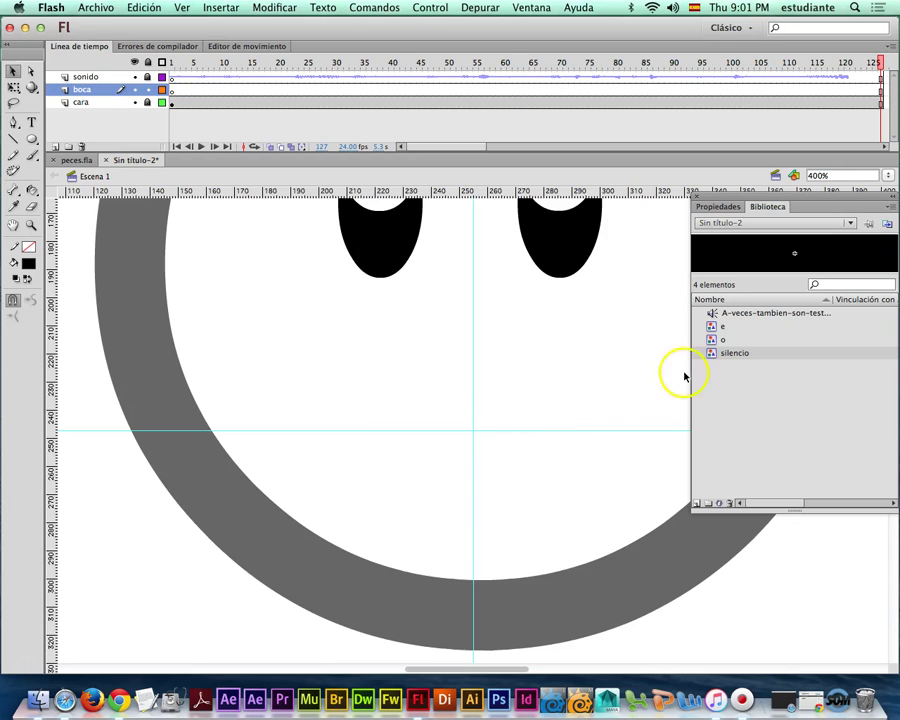
drag(711, 340, 474, 433)
click(486, 416)
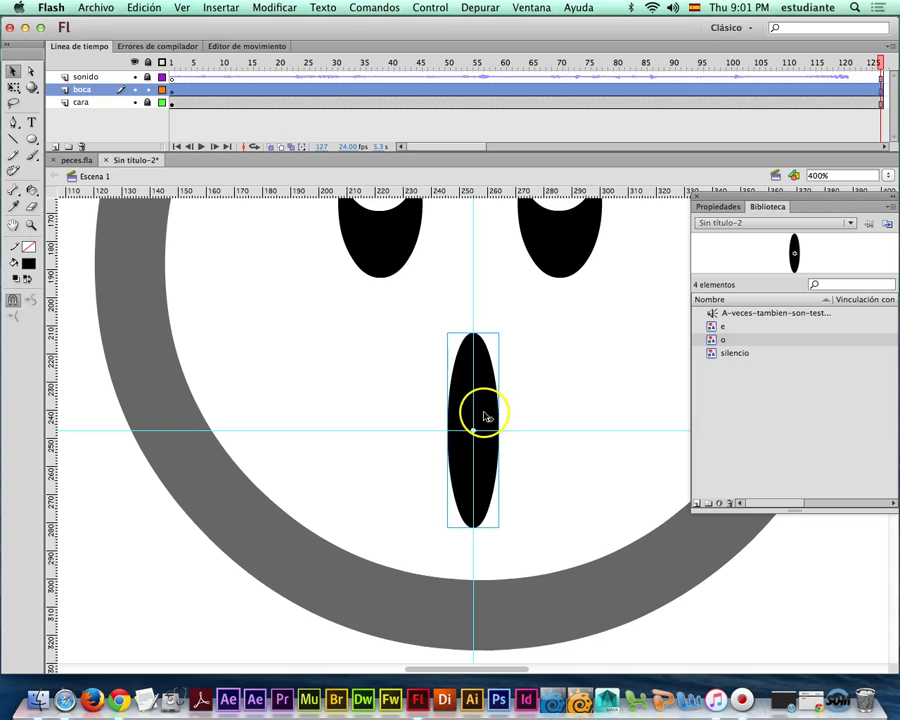
Replace the o mouth with the silencio symbol centred on the guide intersection, and fit the face in view.
key(Delete)
click(673, 392)
drag(724, 355, 474, 433)
click(524, 385)
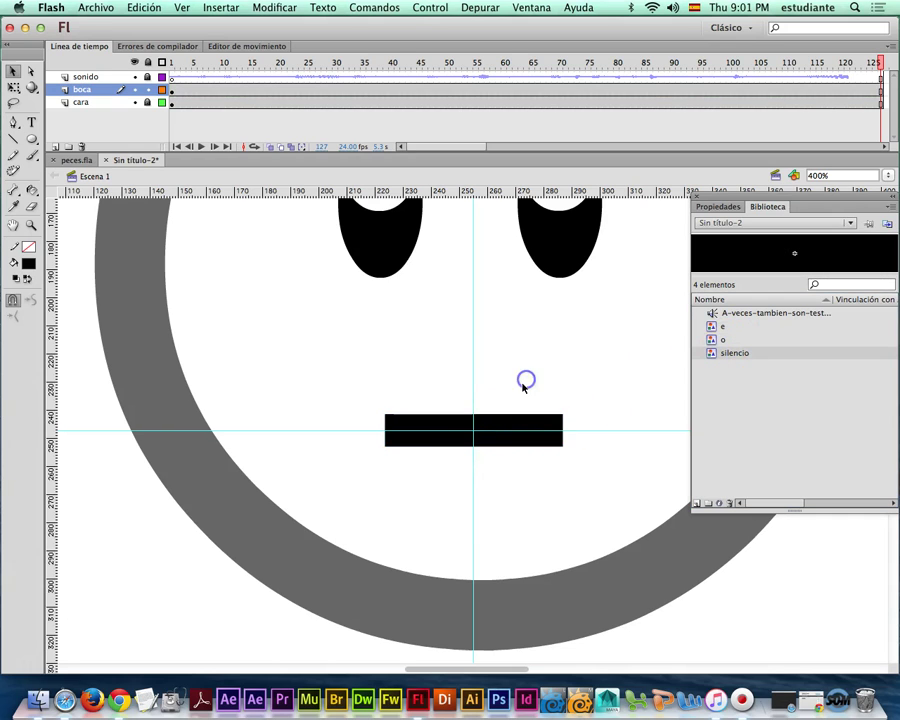
key(super+2)
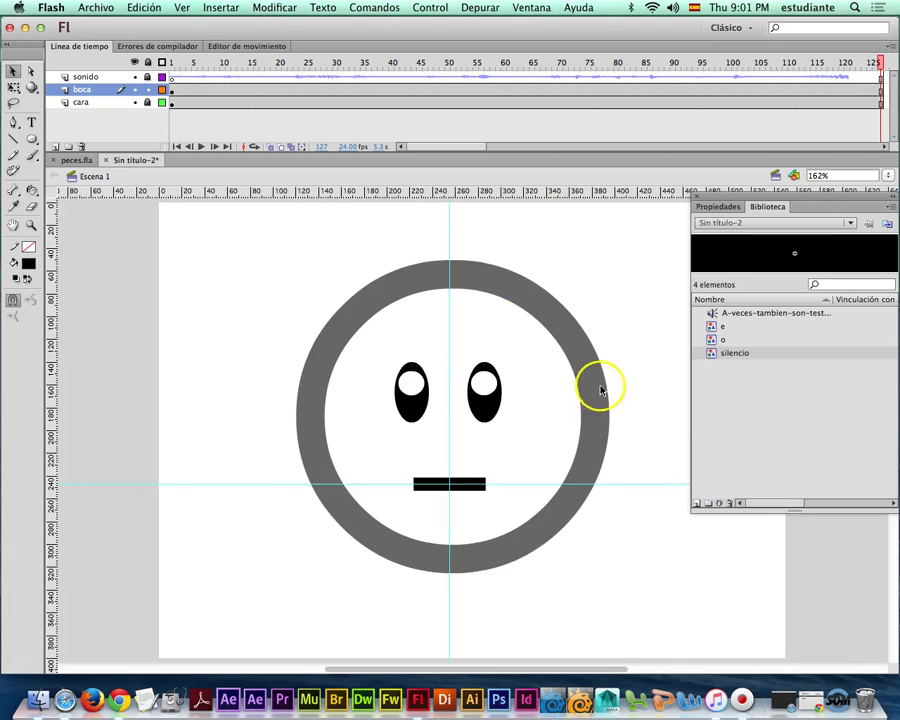
scroll(393, 228, right, 1)
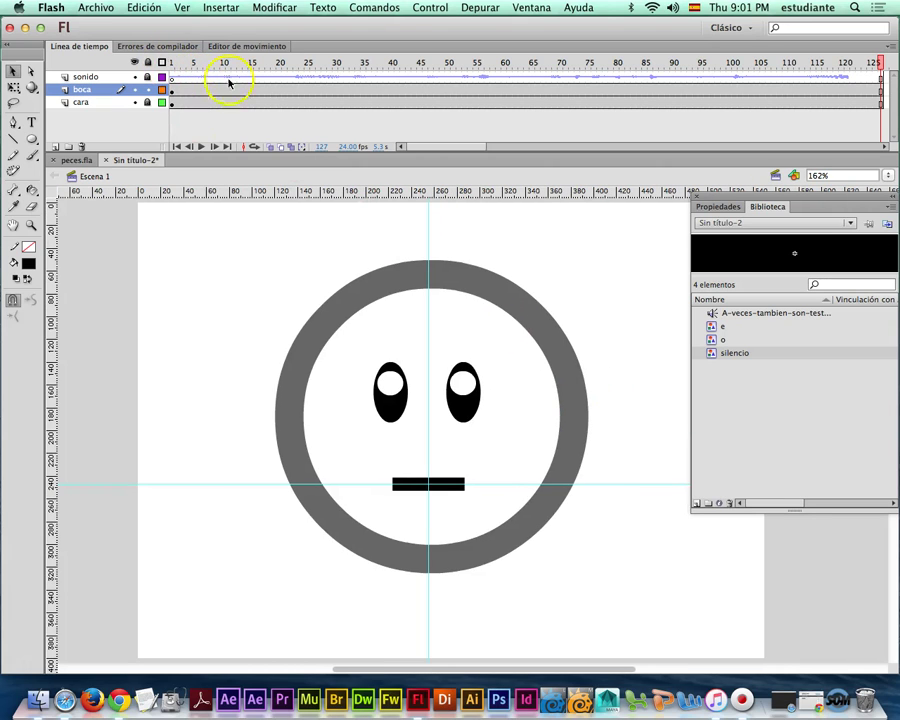
Try the Diminuto frame size in the timeline and set the frame display to Vista previa.
click(890, 47)
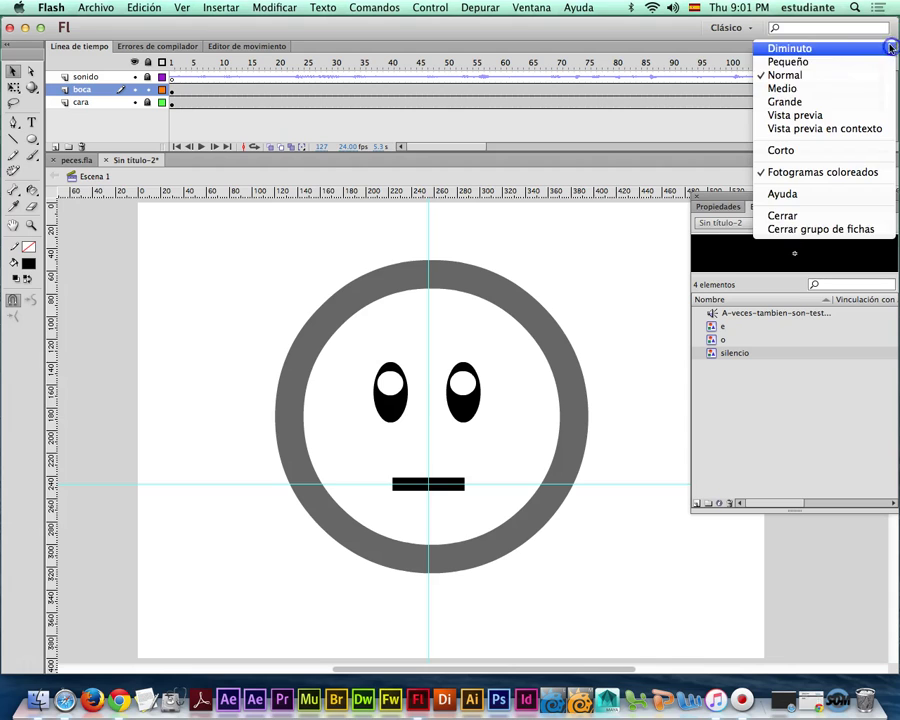
click(785, 49)
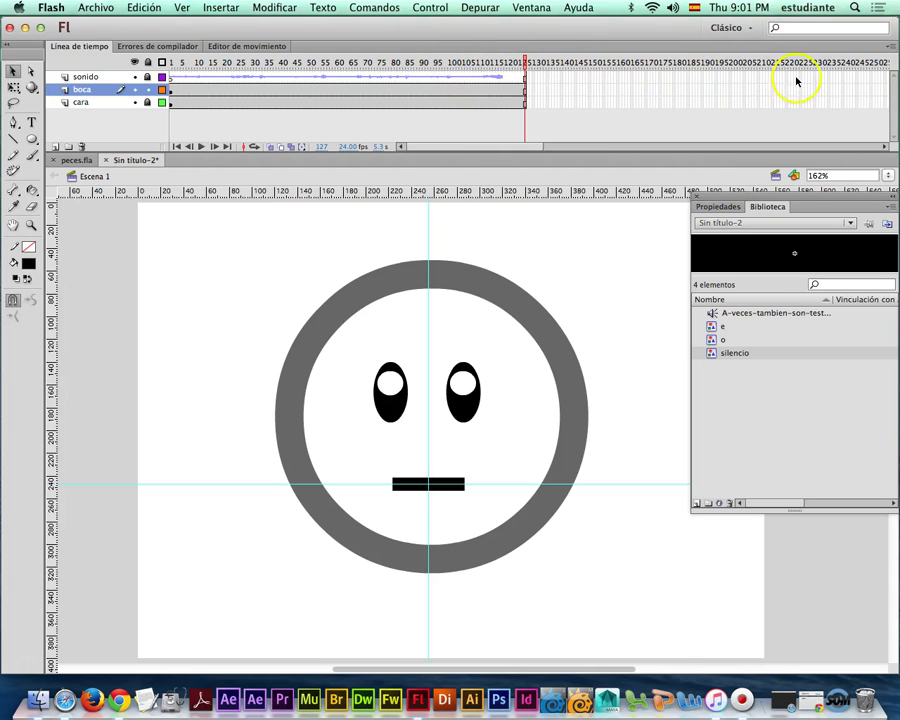
click(889, 48)
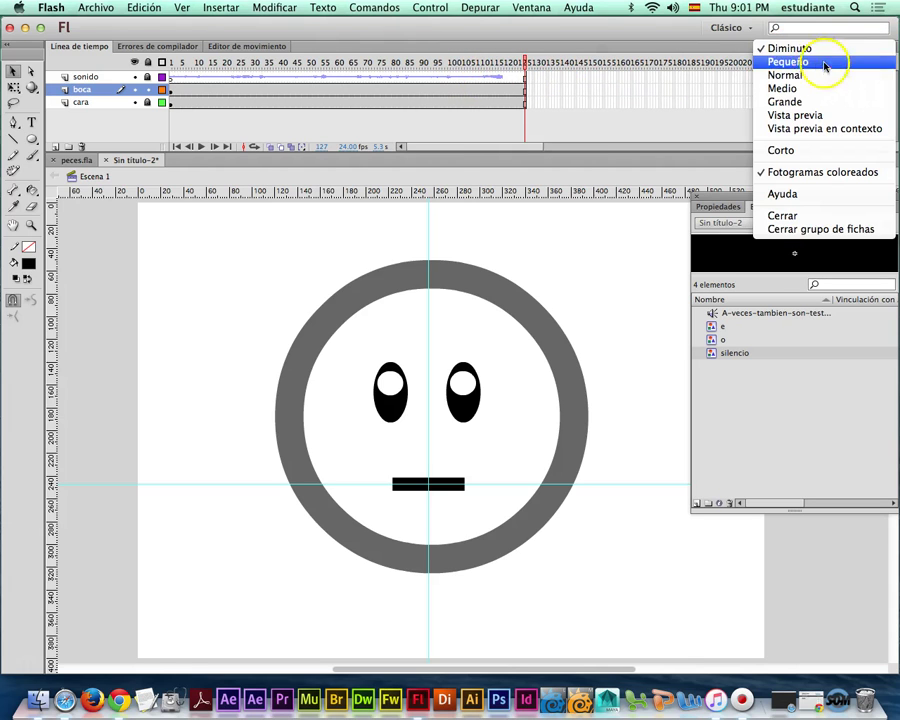
click(796, 118)
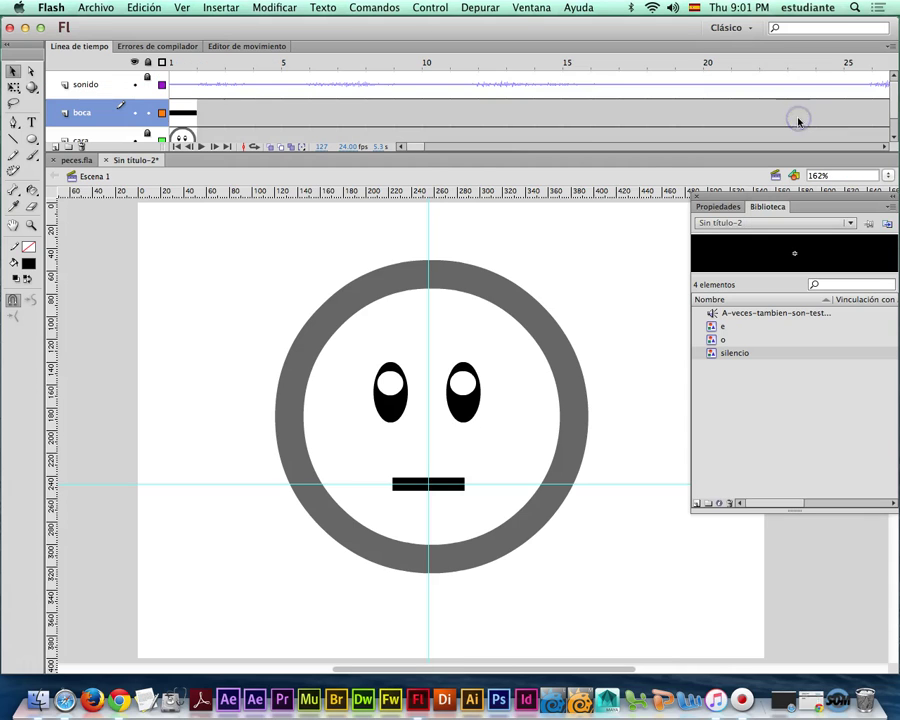
Move the playhead to frame 5 and play the timeline to hear the audio from there.
mouse_move(183, 62)
mouse_down()
mouse_move(398, 80)
mouse_move(286, 68)
mouse_up()
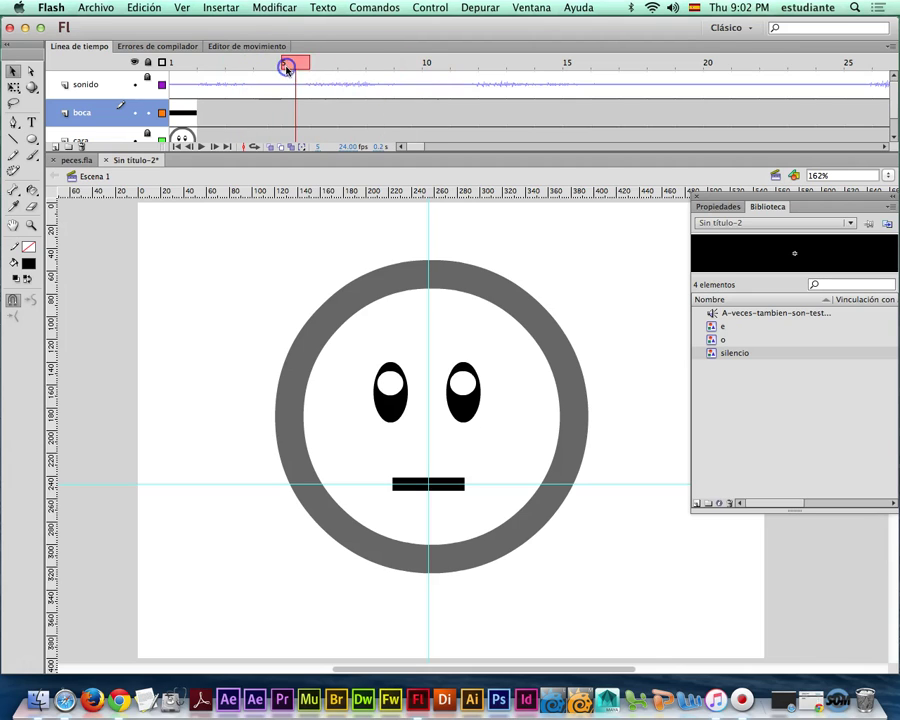
key(Return)
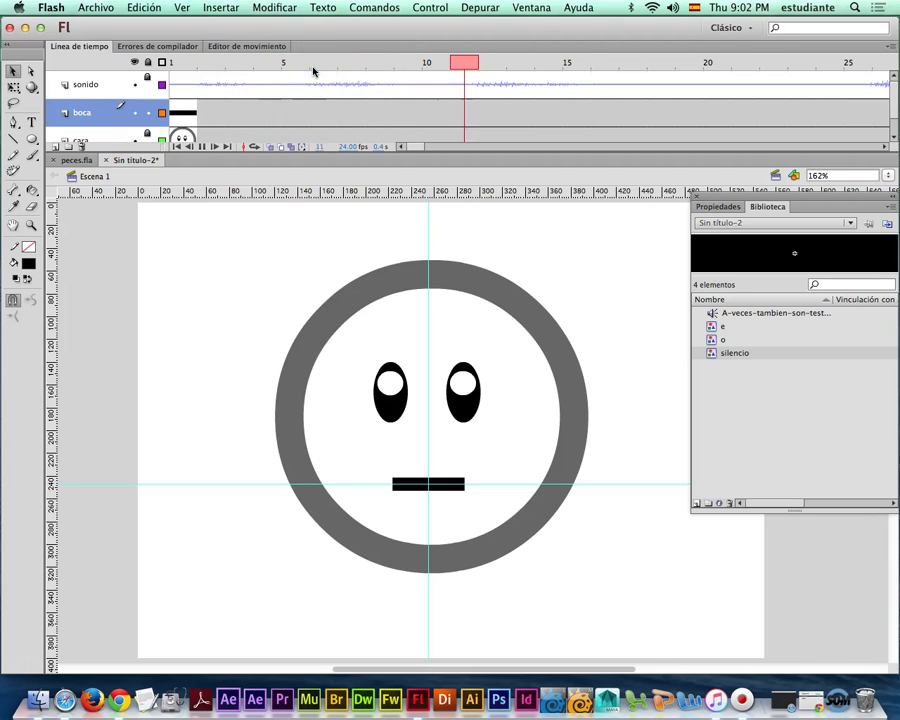
Add a keyframe at frame 2 of the boca layer and replace its mouth with the e symbol centred on the guide intersection.
drag(770, 66, 210, 55)
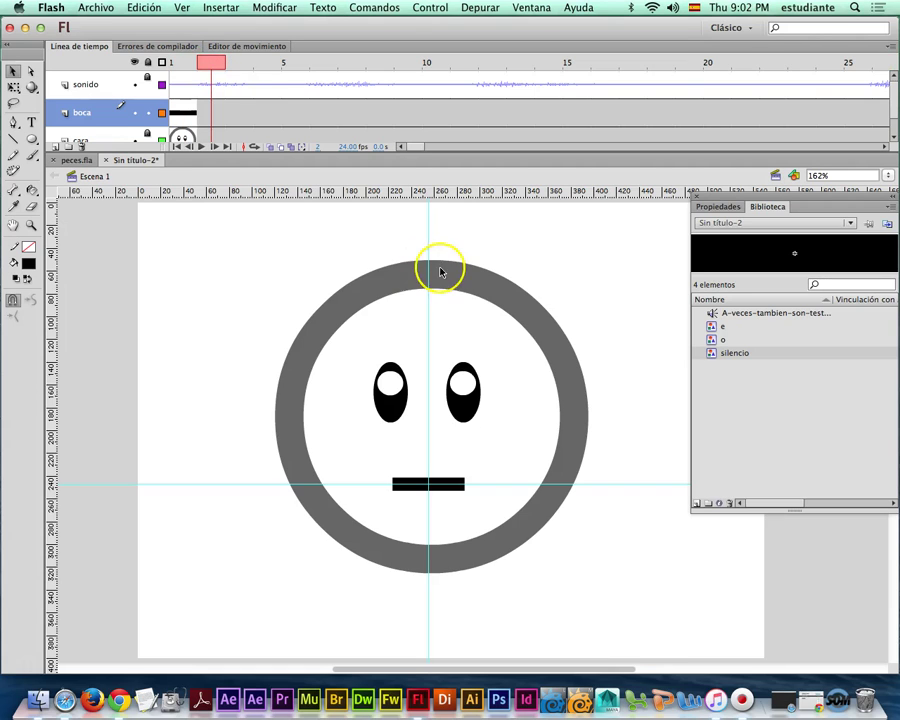
click(210, 115)
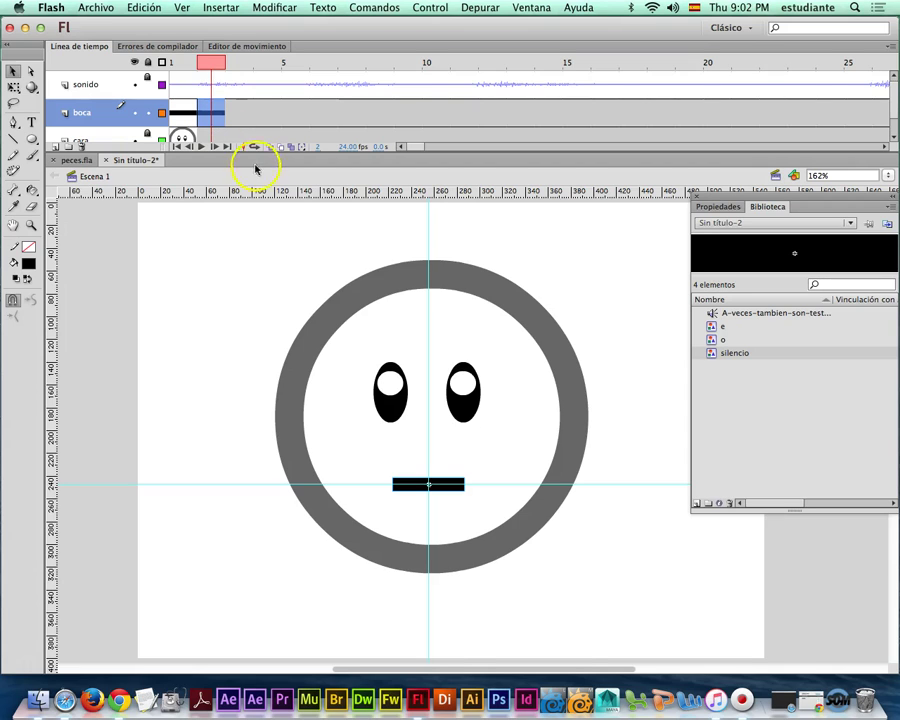
click(445, 486)
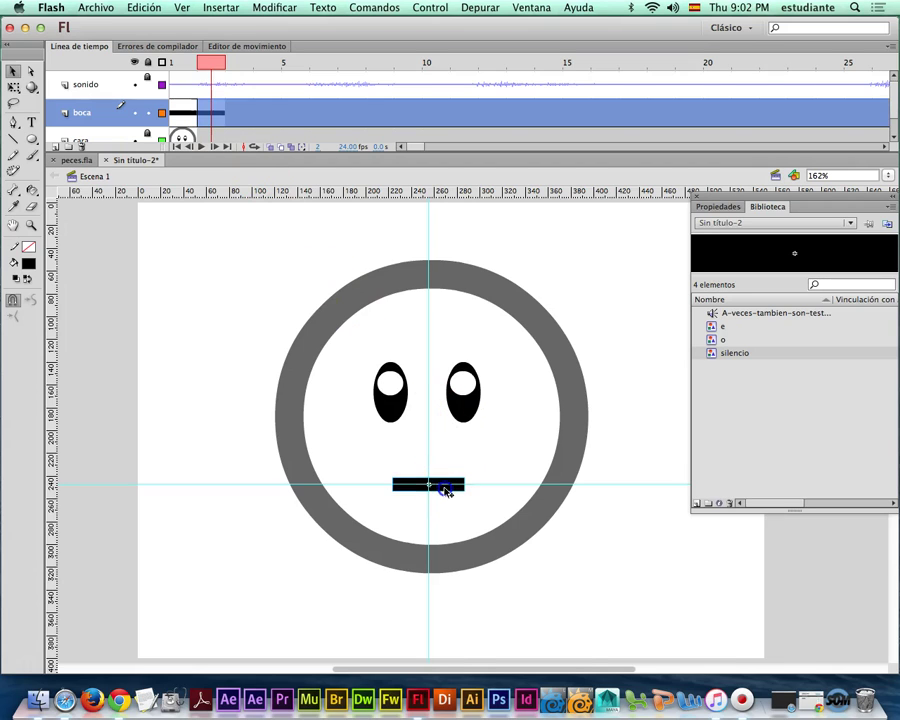
key(Delete)
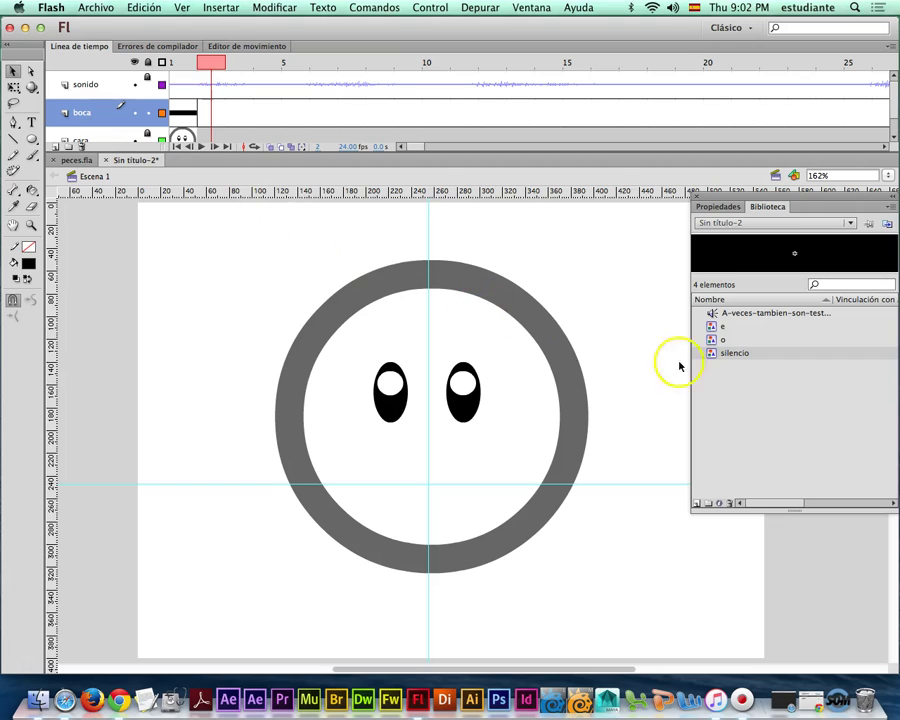
drag(716, 331, 428, 485)
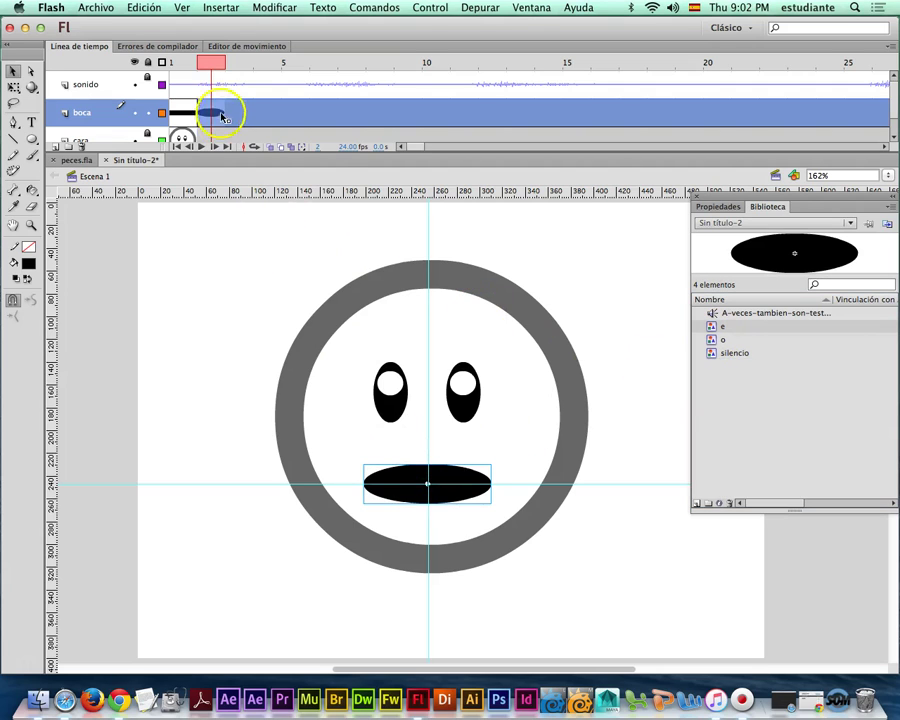
Add a boca keyframe at frame 4 and narrow its e mouth around the centre into a small upright oval.
click(240, 66)
drag(240, 66, 254, 68)
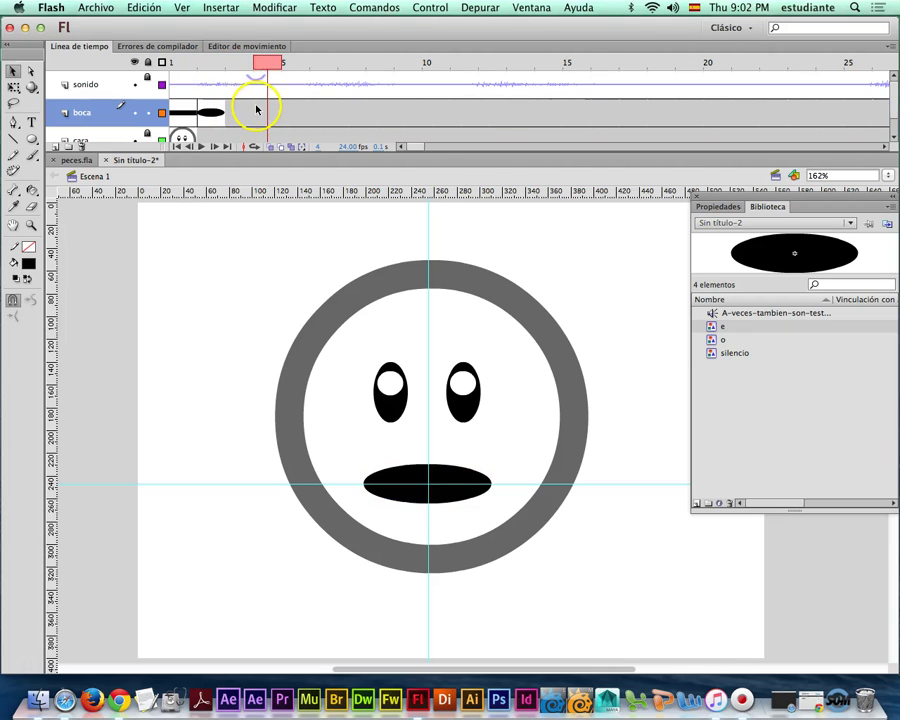
key(F6)
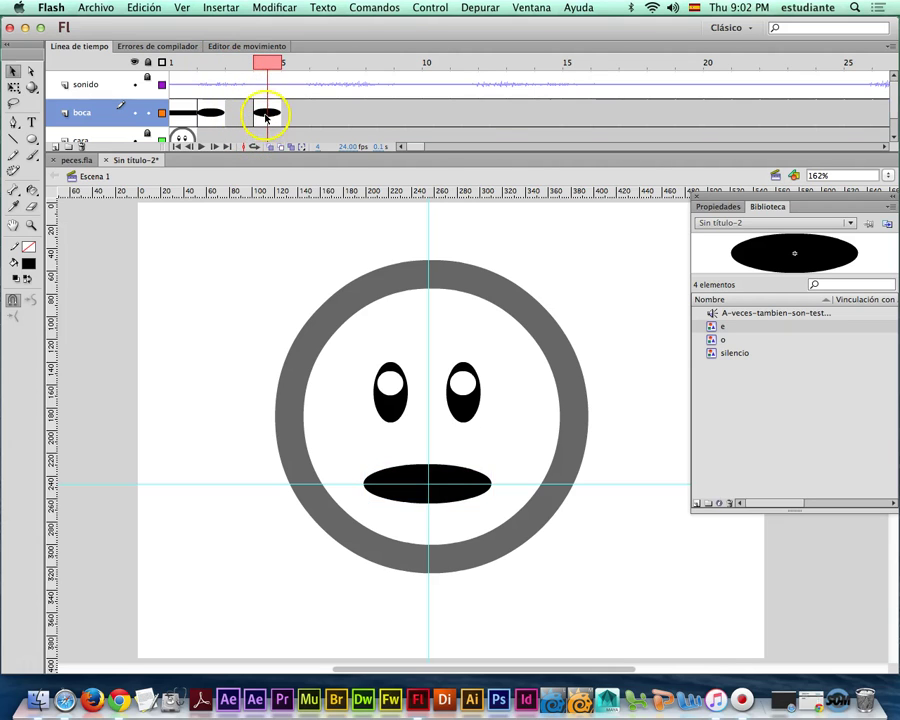
click(409, 475)
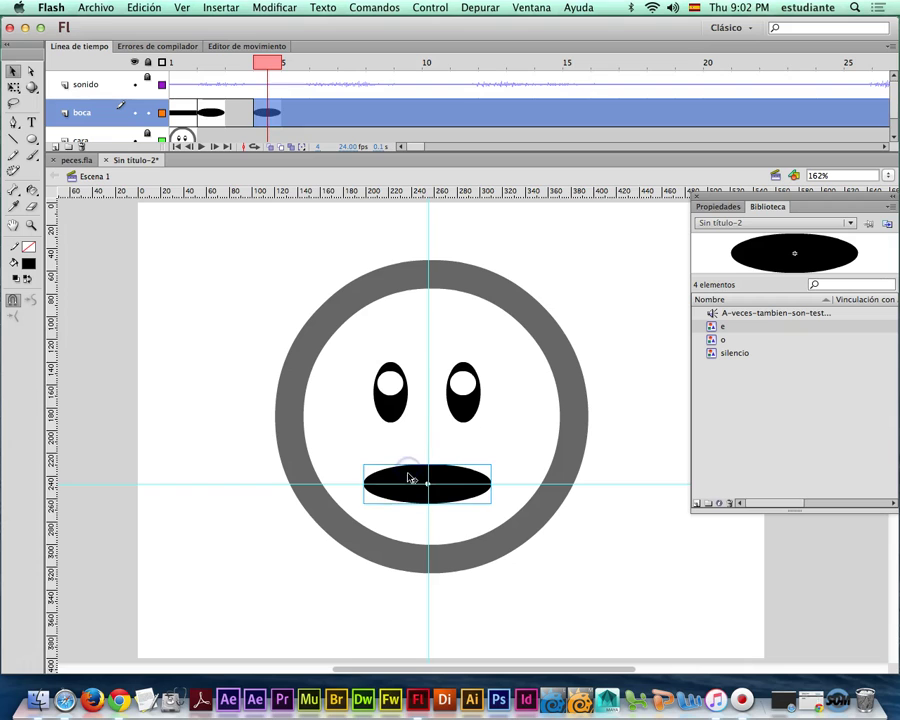
key(q)
drag(364, 484, 412, 484)
Add boca keyframes at frames 6 and 7, shaping the mouth as a wide flat oval at 6 and a small circle at 7.
drag(273, 61, 312, 90)
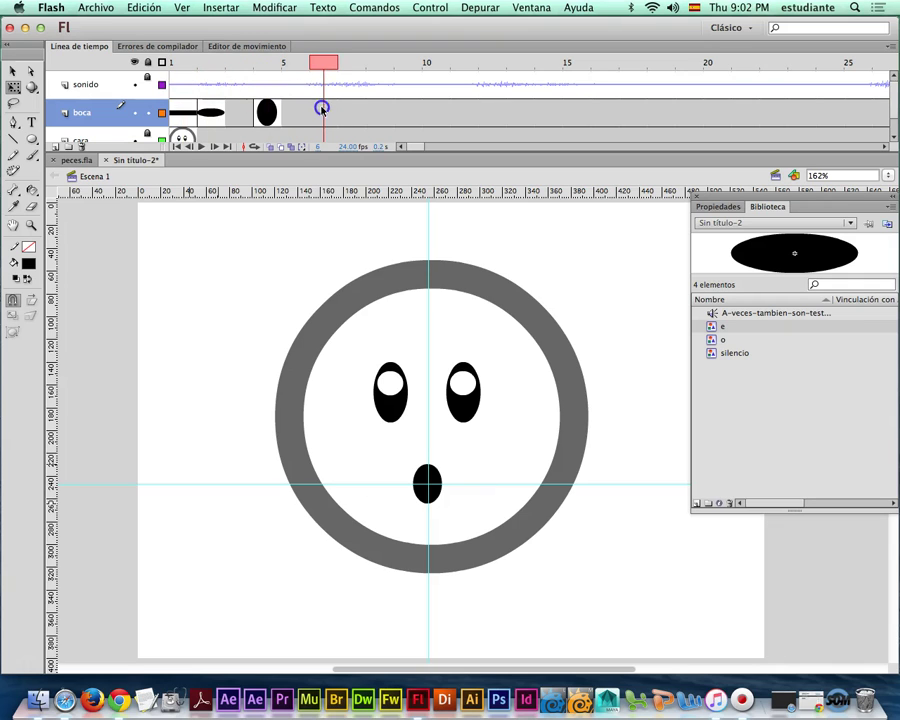
click(322, 108)
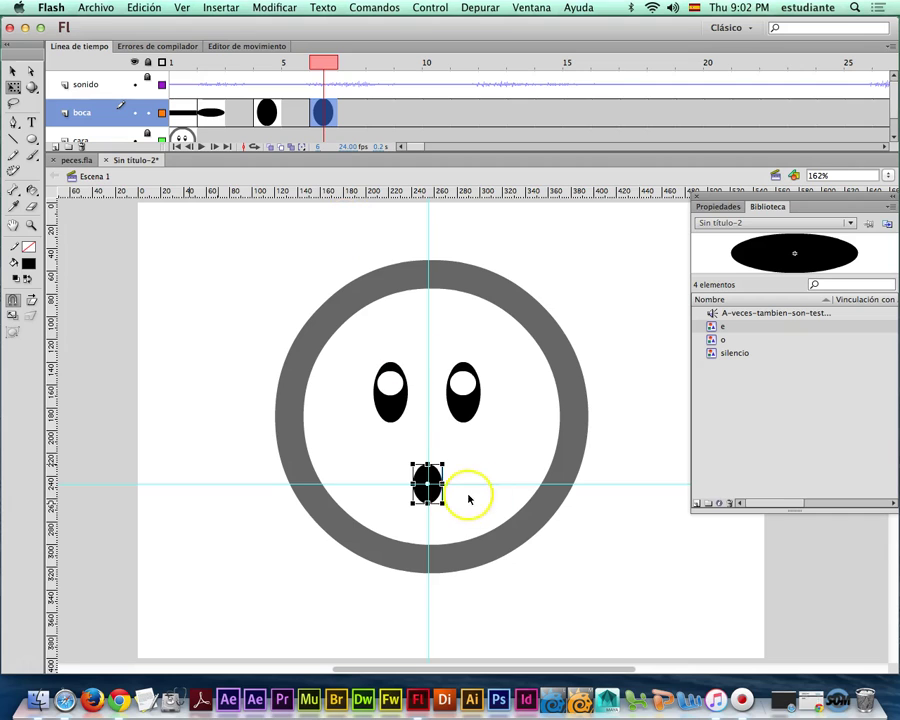
mouse_move(442, 484)
mouse_down()
mouse_move(471, 485)
mouse_move(427, 471)
mouse_up()
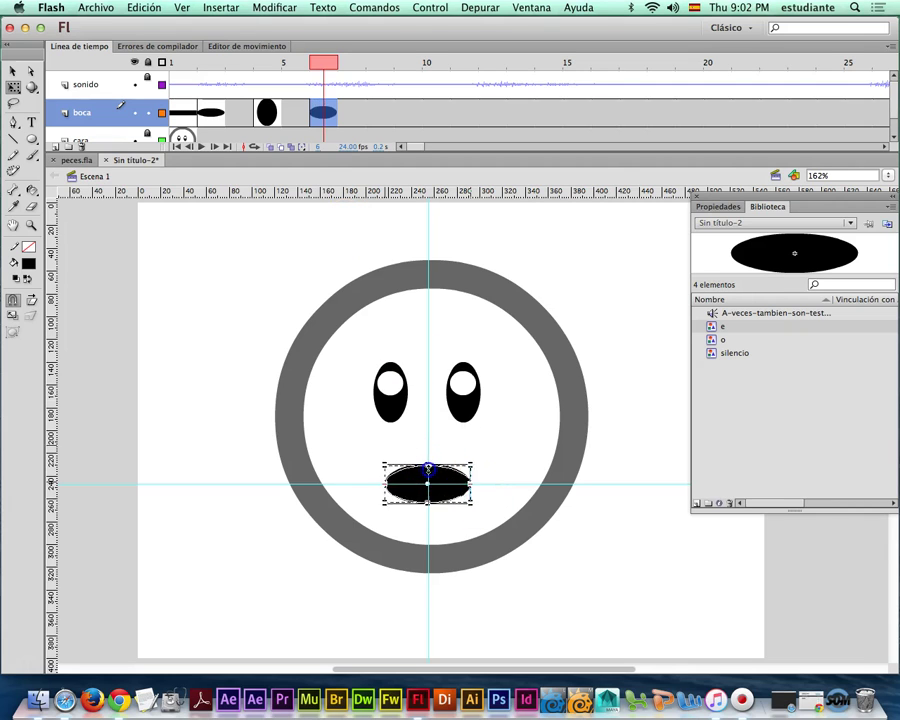
click(354, 113)
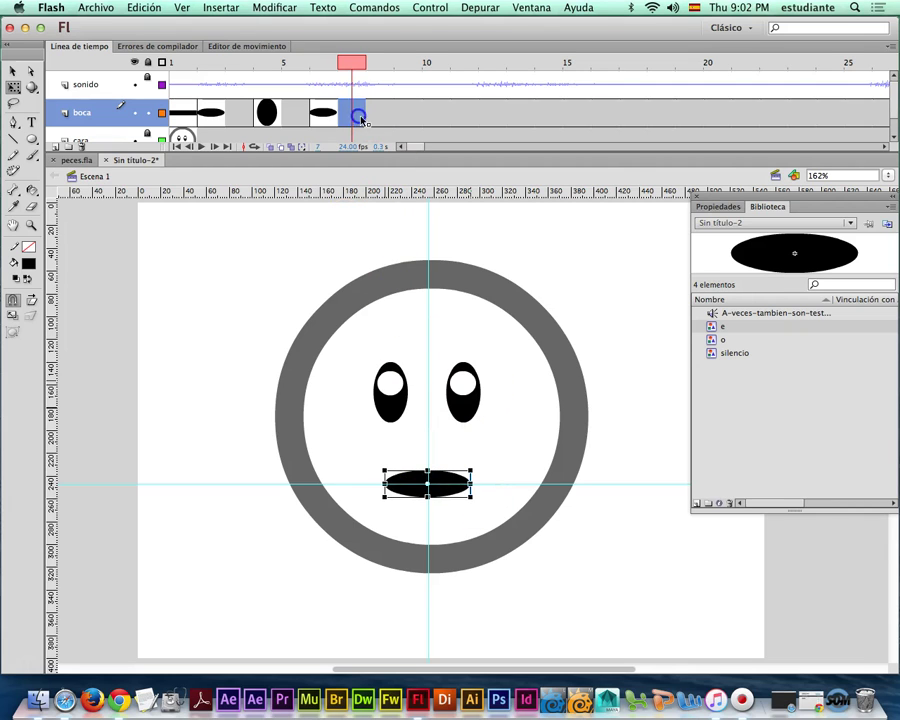
drag(471, 484, 443, 484)
Add a boca keyframe at frame 8 and replace the mouth with the silencio symbol centred on the guide intersection.
click(390, 119)
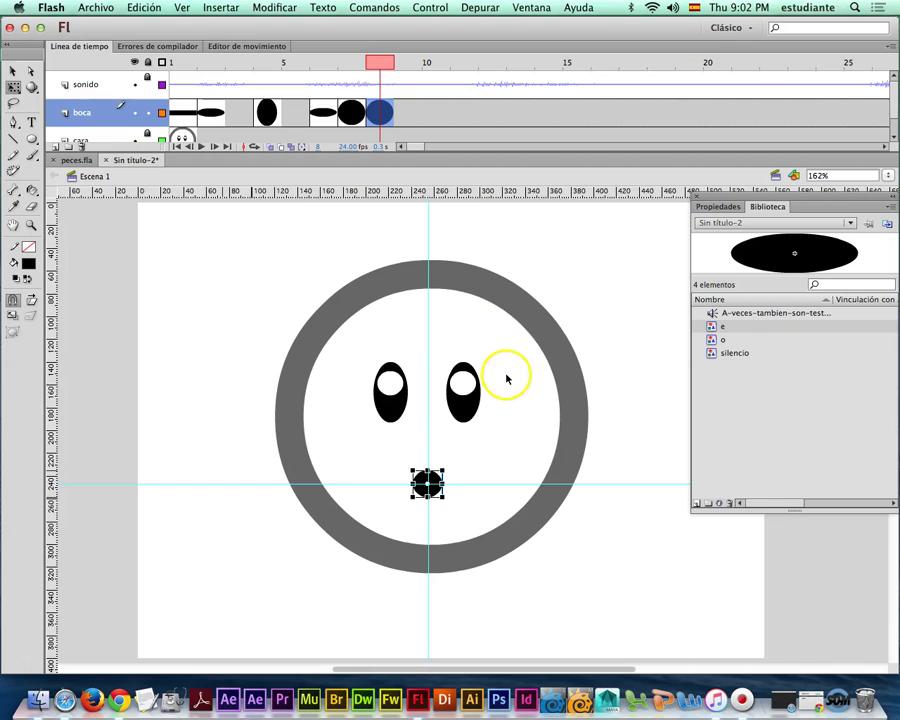
key(shift+F5)
drag(703, 358, 429, 485)
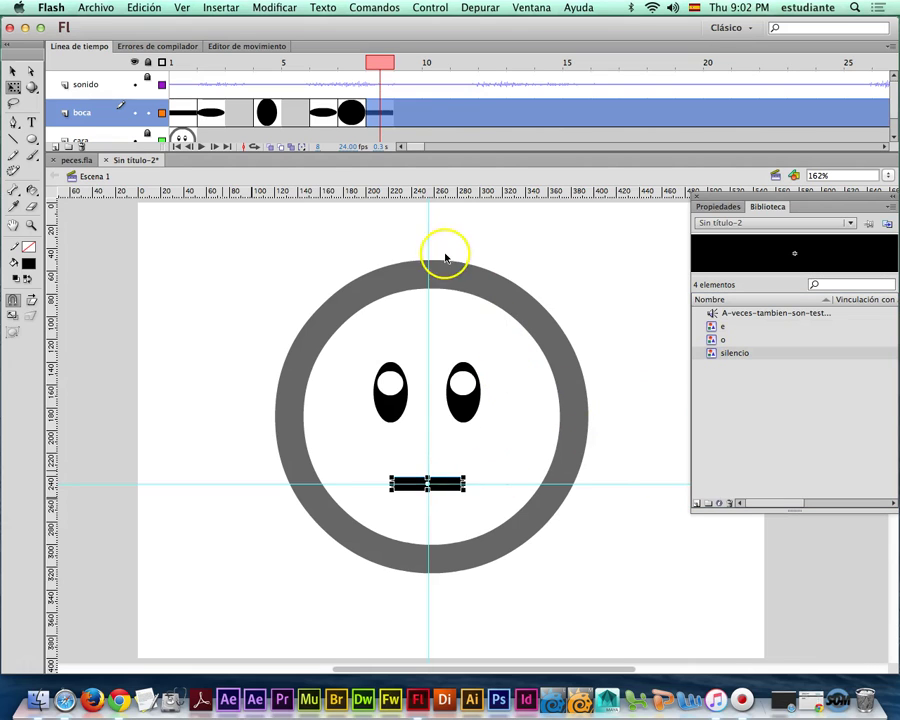
Add a boca keyframe at frame 12, swap the mouth for a centred e symbol, and stretch it taller.
click(474, 114)
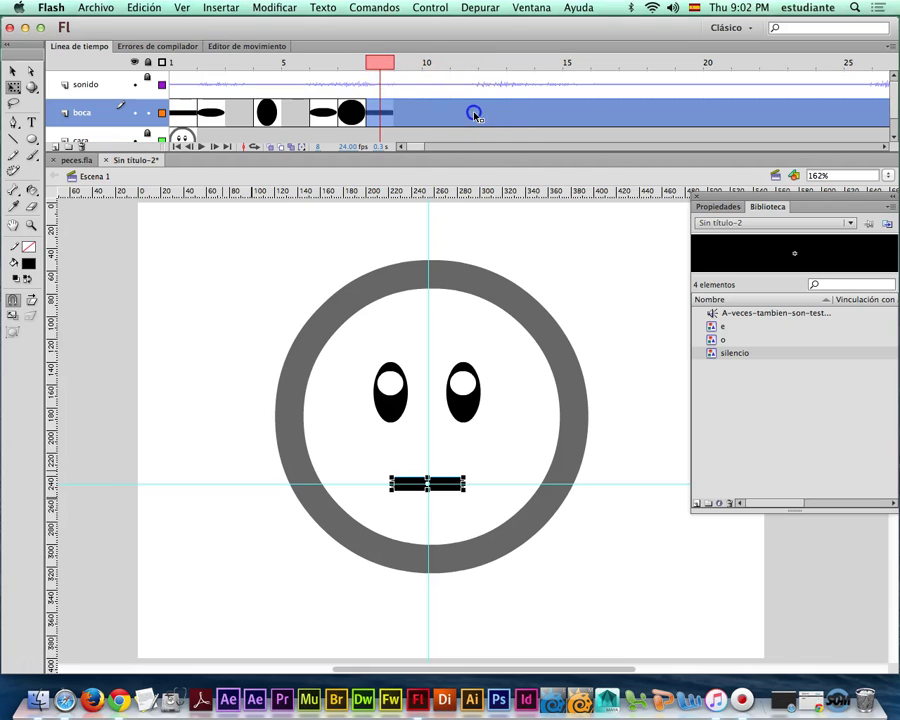
click(484, 111)
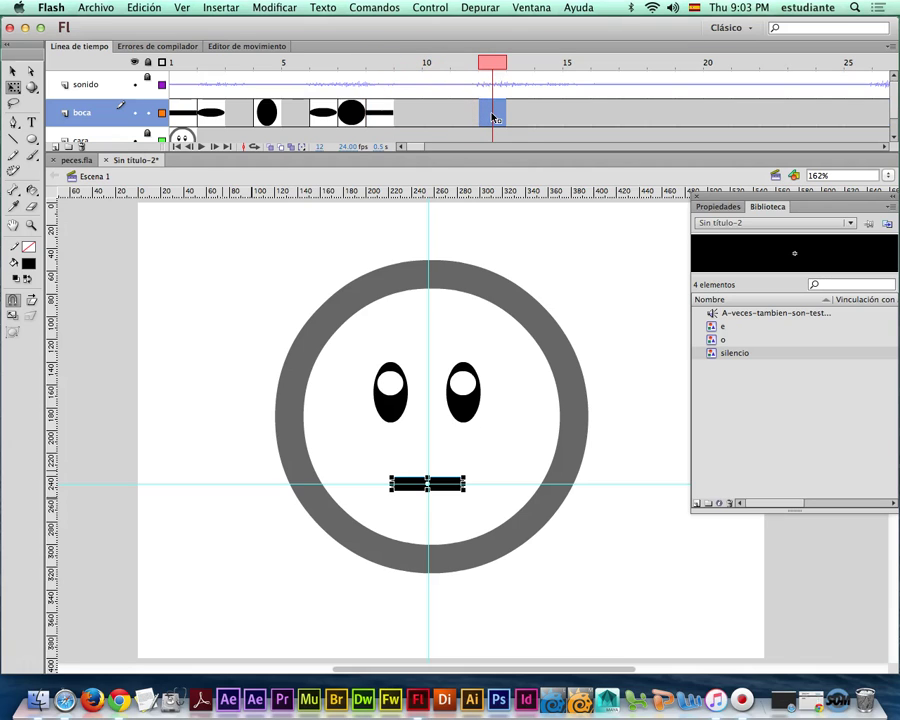
key(F6)
key(Delete)
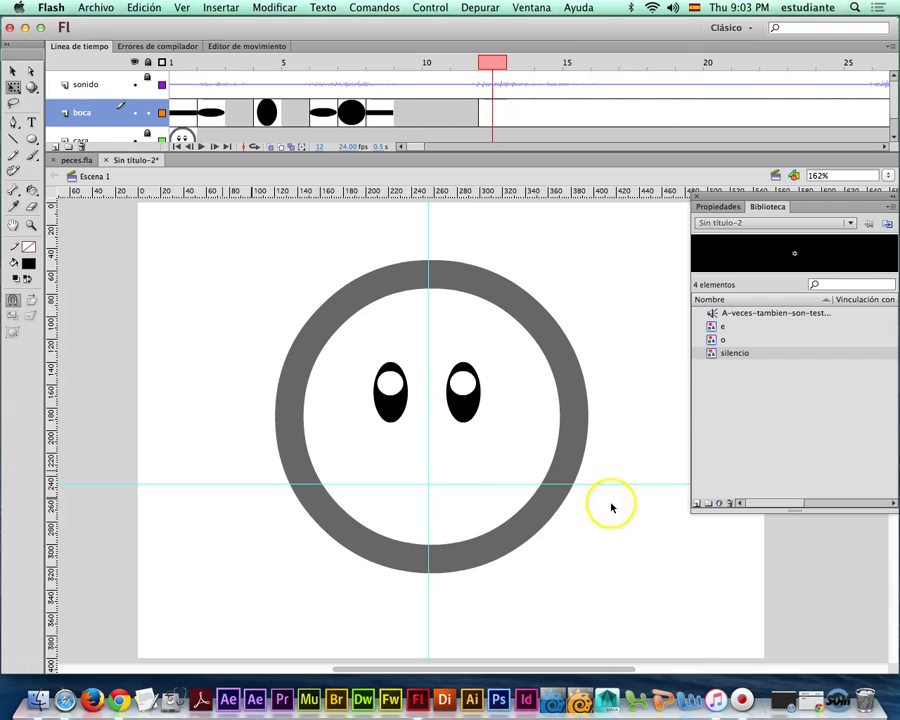
drag(712, 326, 428, 487)
click(514, 121)
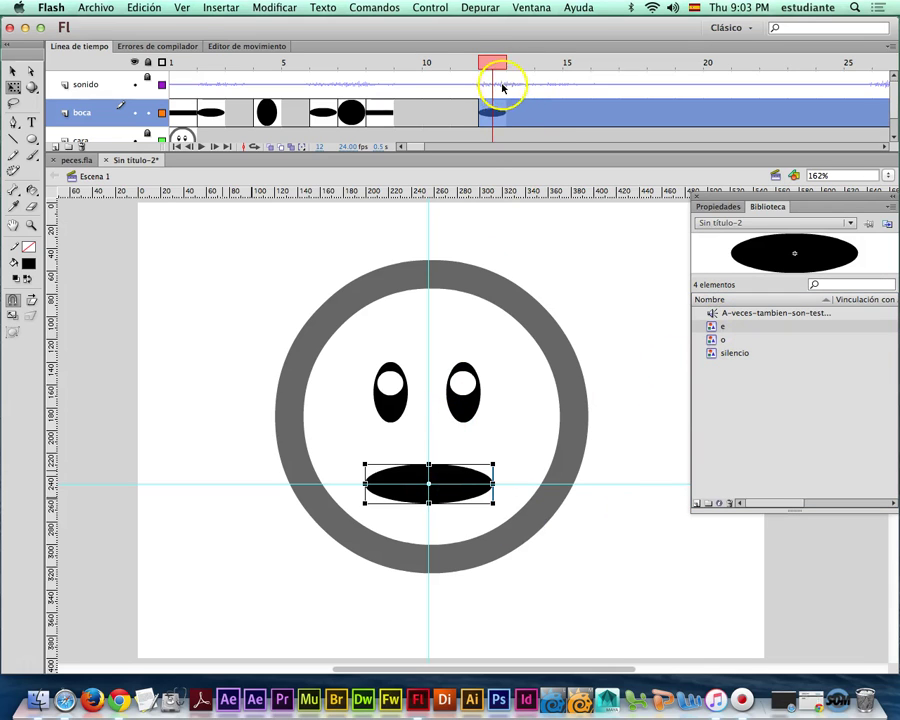
drag(429, 464, 429, 454)
Add a boca keyframe at frame 13 and shrink the mouth in both directions to a small horizontal oval.
click(517, 112)
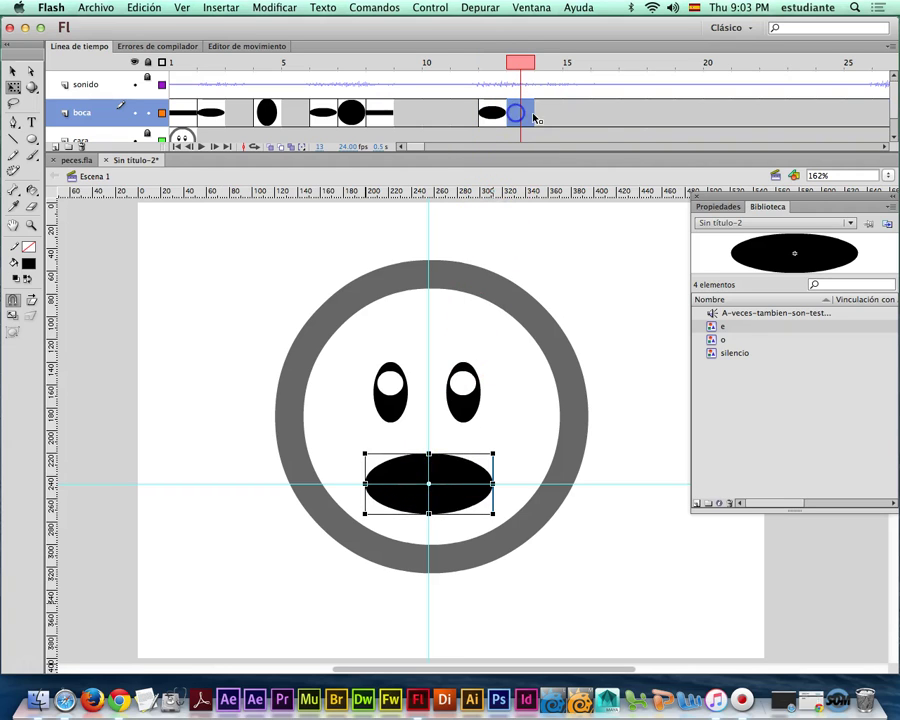
key(F6)
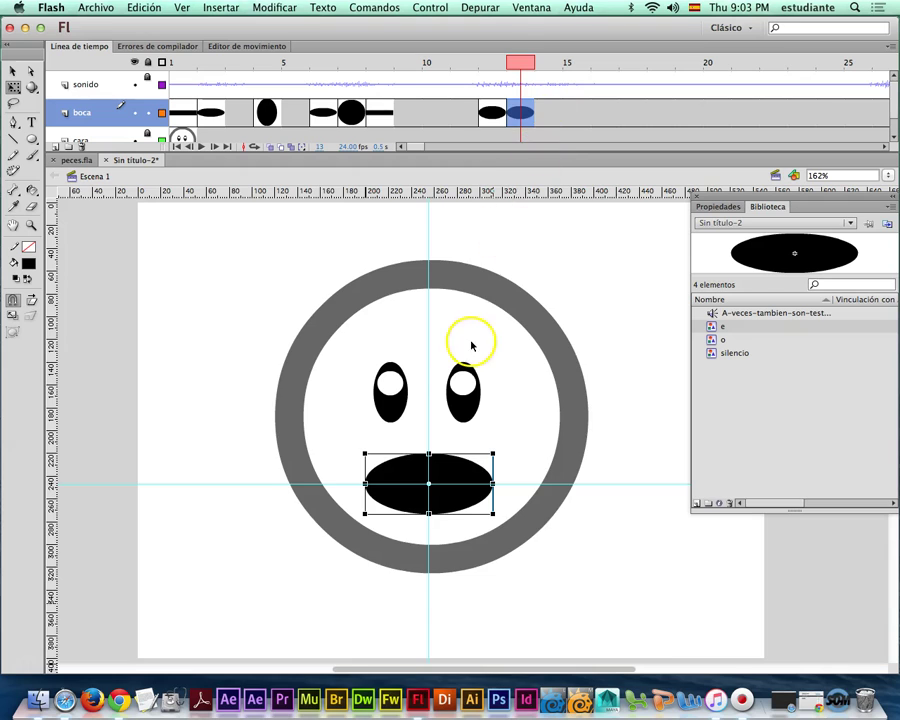
scroll(403, 466, right, 3)
drag(452, 453, 414, 470)
Add a boca keyframe at frame 14 and flatten the small oval mouth vertically.
click(553, 112)
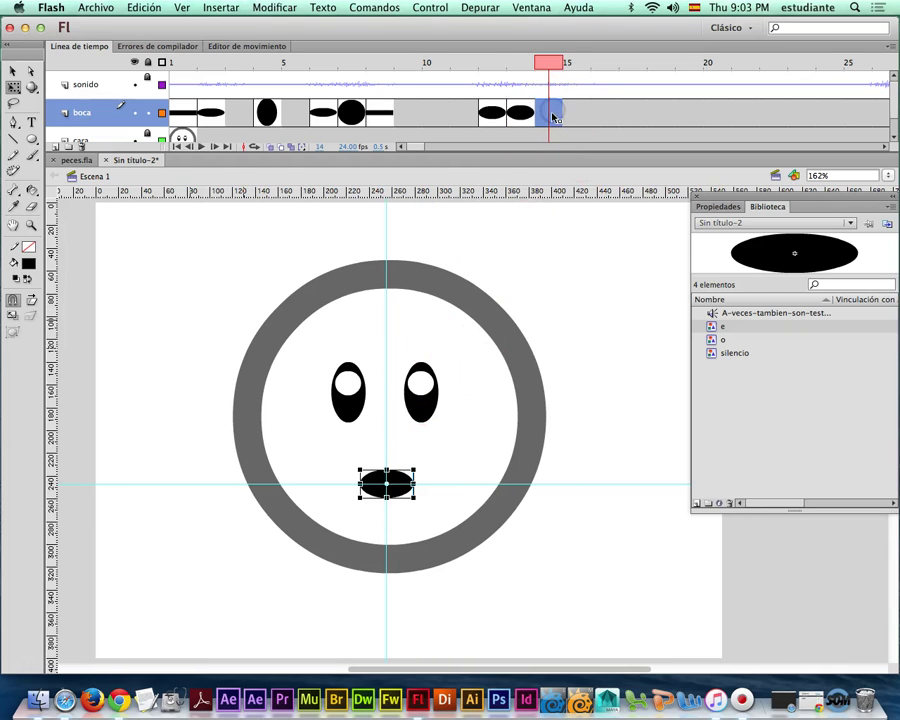
key(F6)
drag(386, 470, 386, 477)
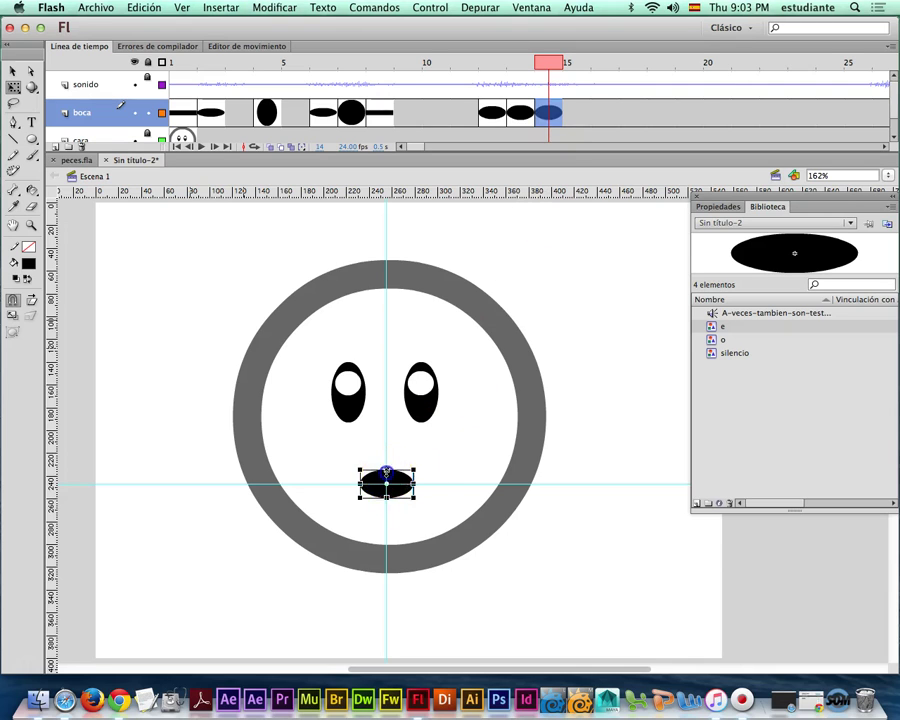
Add a boca keyframe at frame 15 and reshape the mouth into a tall, narrower upright oval.
click(565, 131)
click(580, 114)
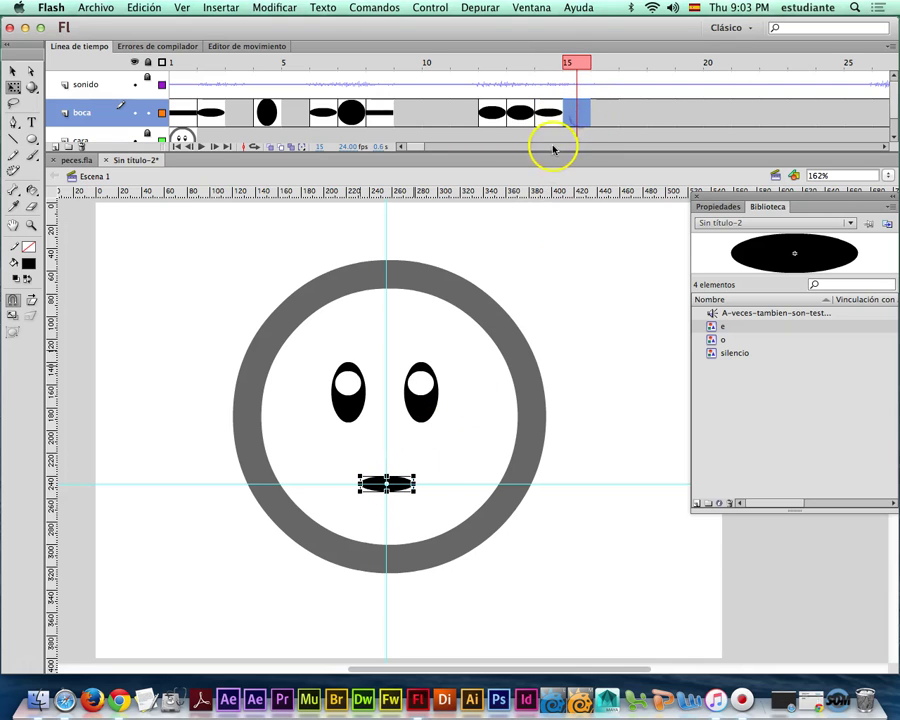
key(F6)
drag(386, 476, 407, 483)
Add a boca keyframe at frame 16 and replace the mouth with the silencio symbol centred on the guide intersection.
drag(573, 70, 514, 74)
click(142, 91)
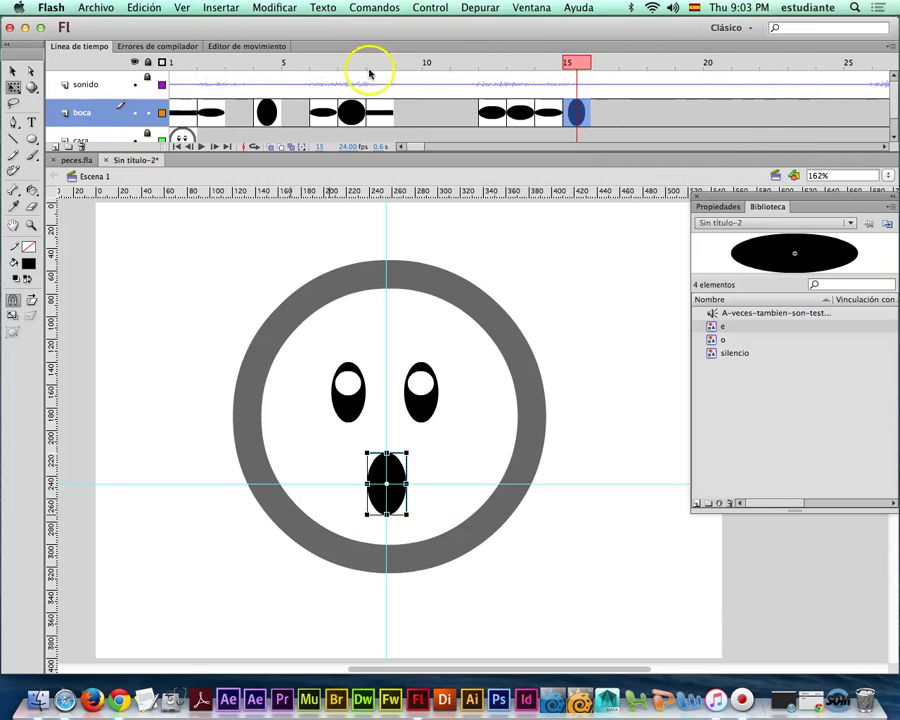
drag(578, 62, 603, 100)
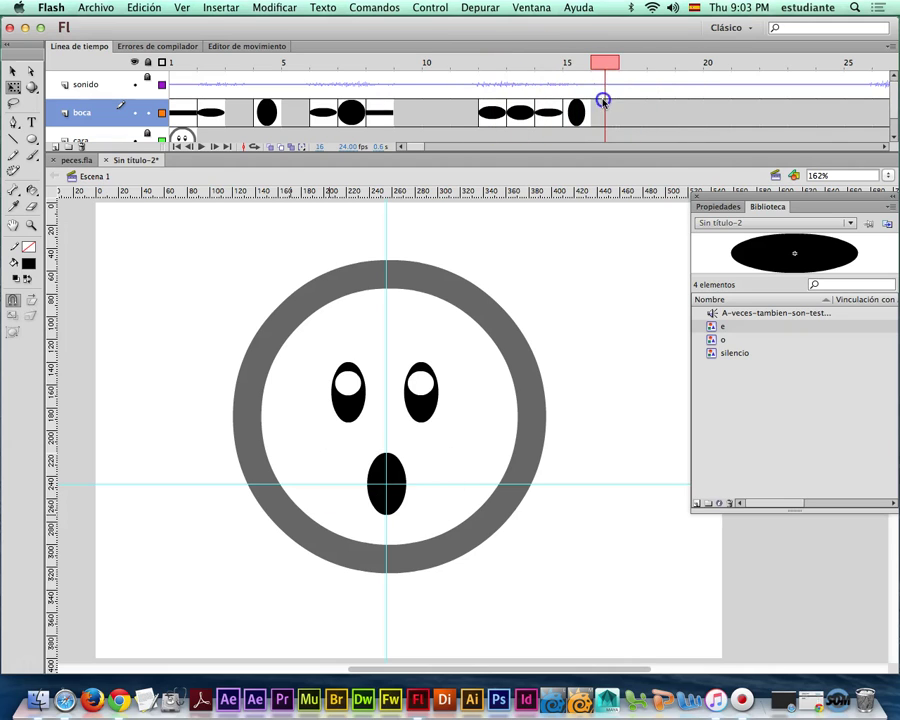
key(F6)
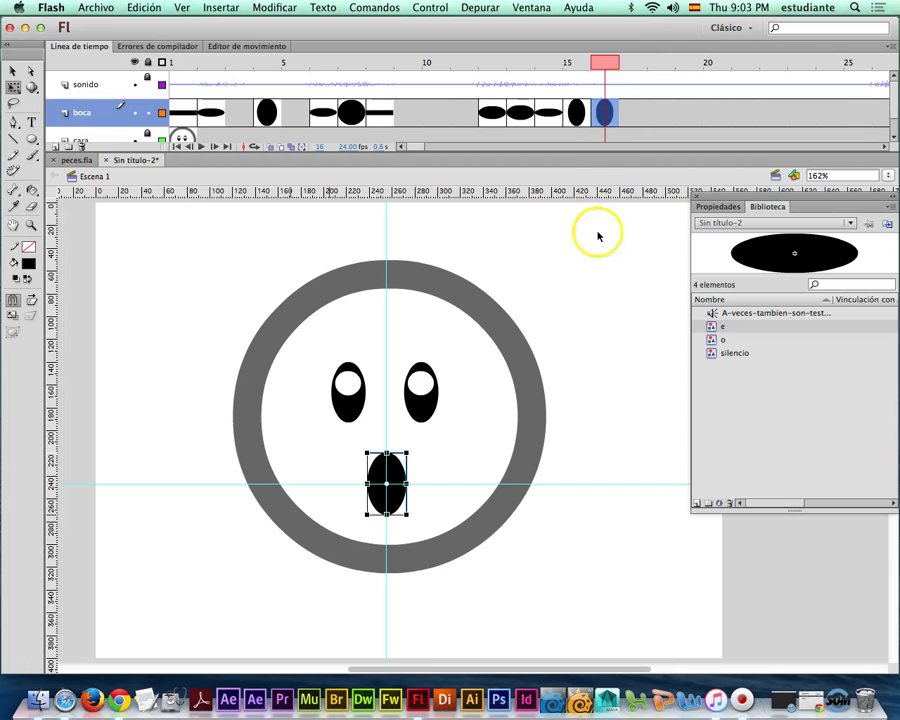
key(Delete)
click(713, 354)
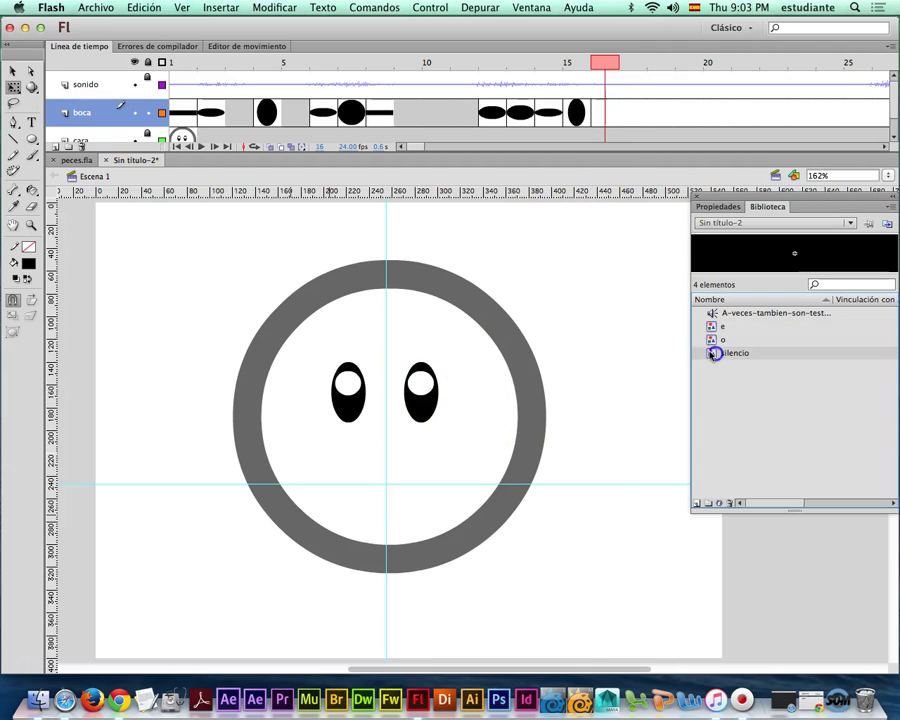
drag(709, 357, 386, 485)
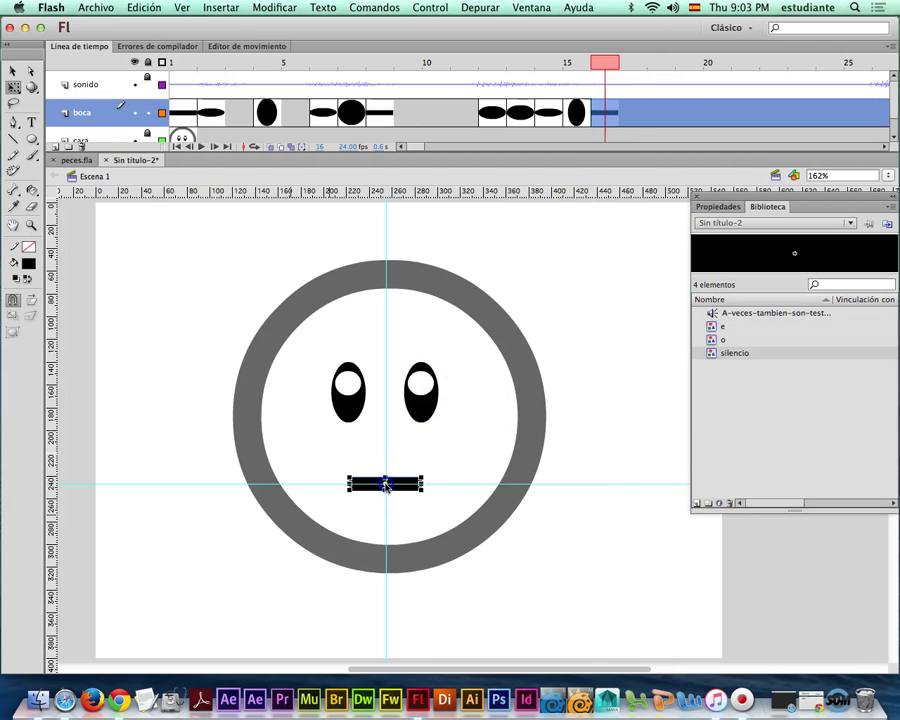
Insert a blank keyframe at frame 24 of the boca layer.
drag(420, 148, 428, 146)
click(352, 118)
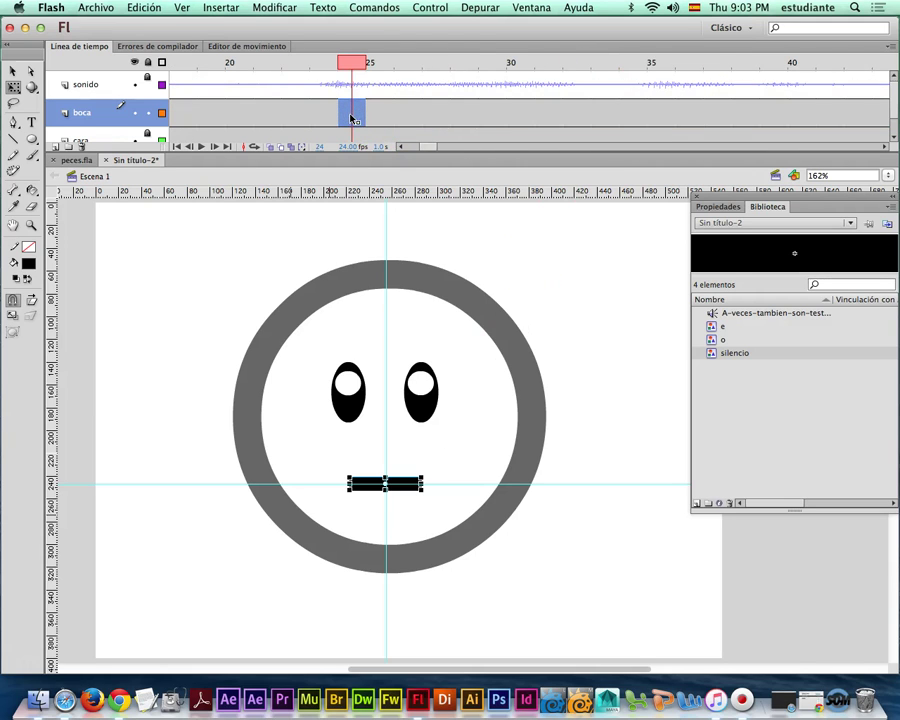
key(F7)
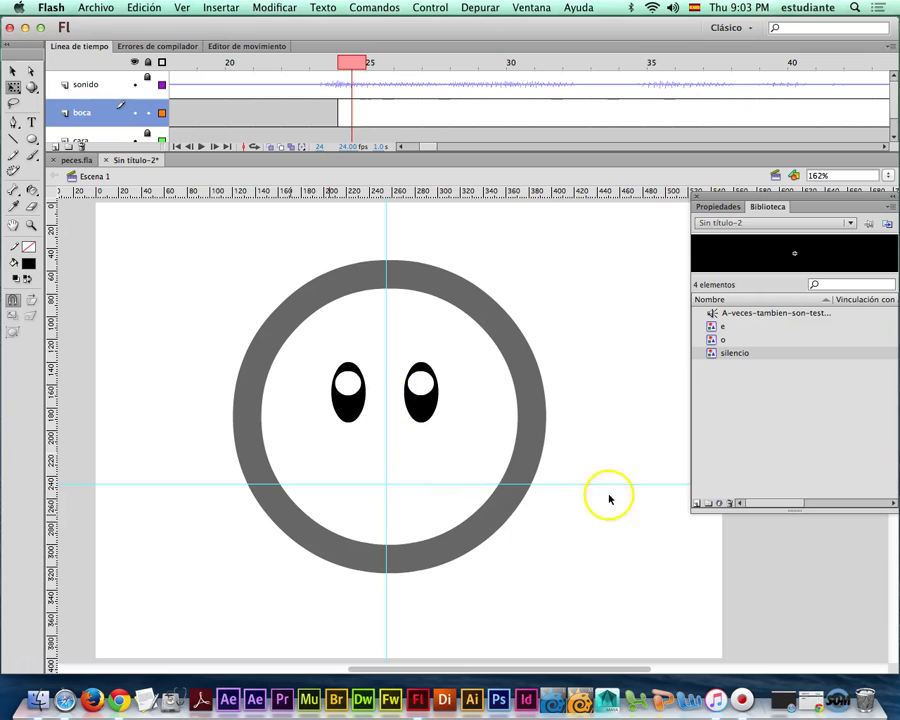
drag(711, 339, 402, 484)
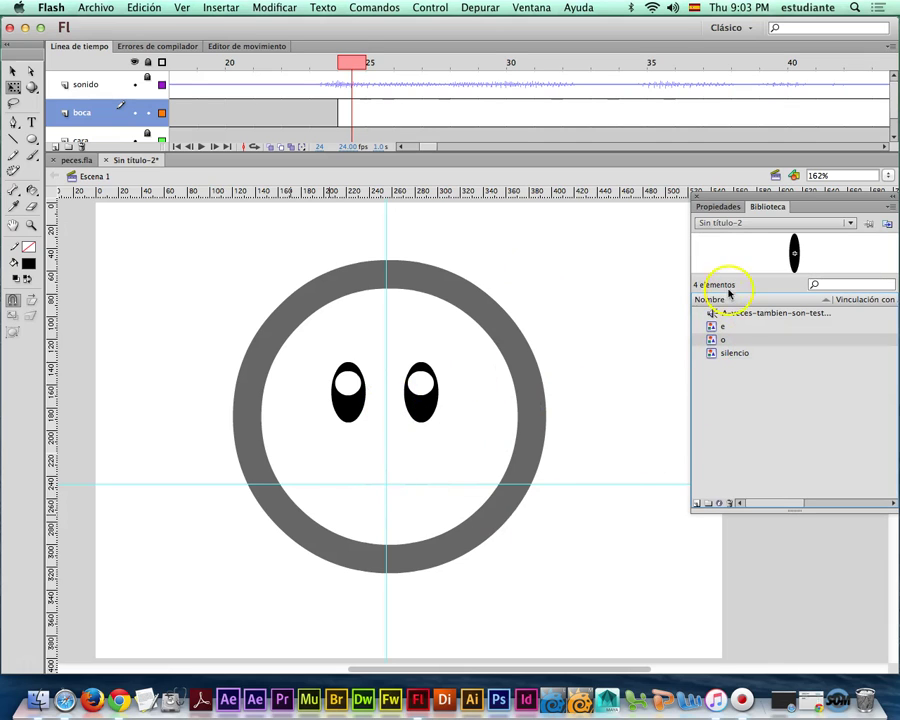
click(354, 118)
key(F7)
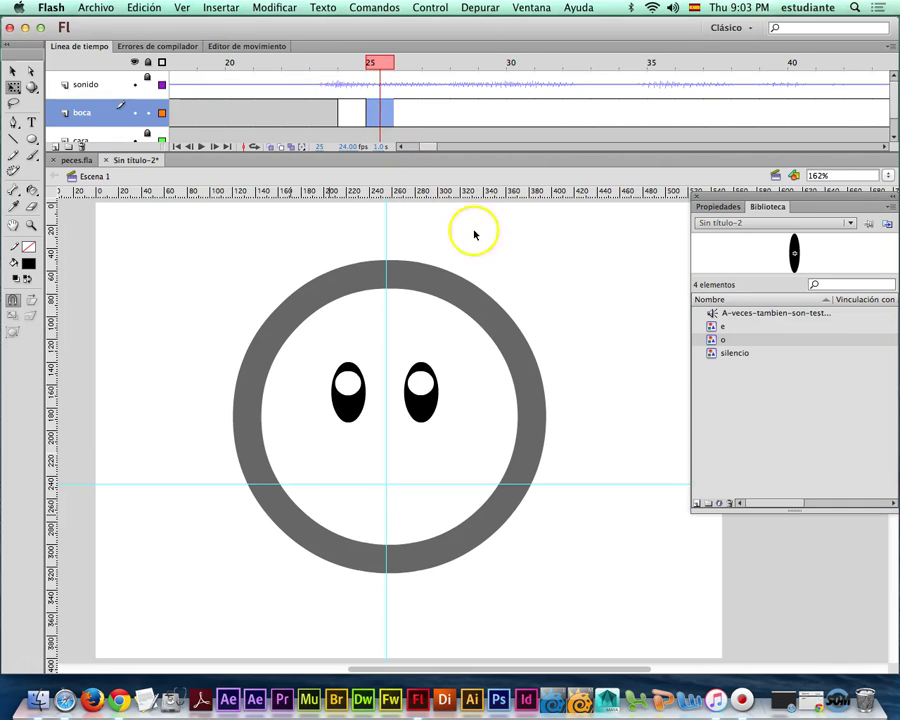
Place the o symbol on the guide intersection as the mouth at frame 24 of the boca layer, and select frame 25.
click(362, 116)
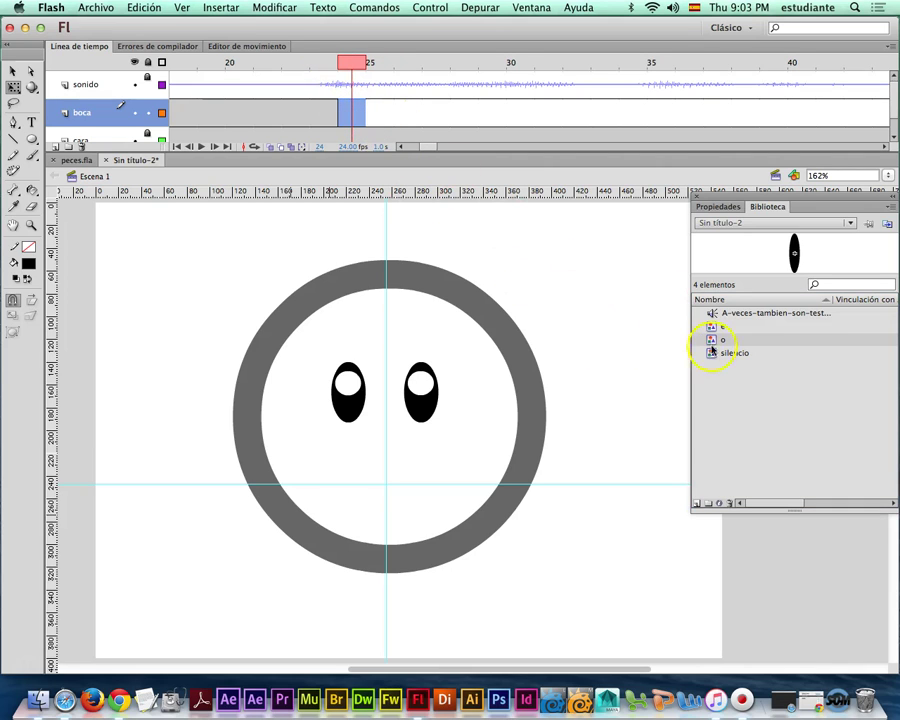
drag(713, 342, 453, 467)
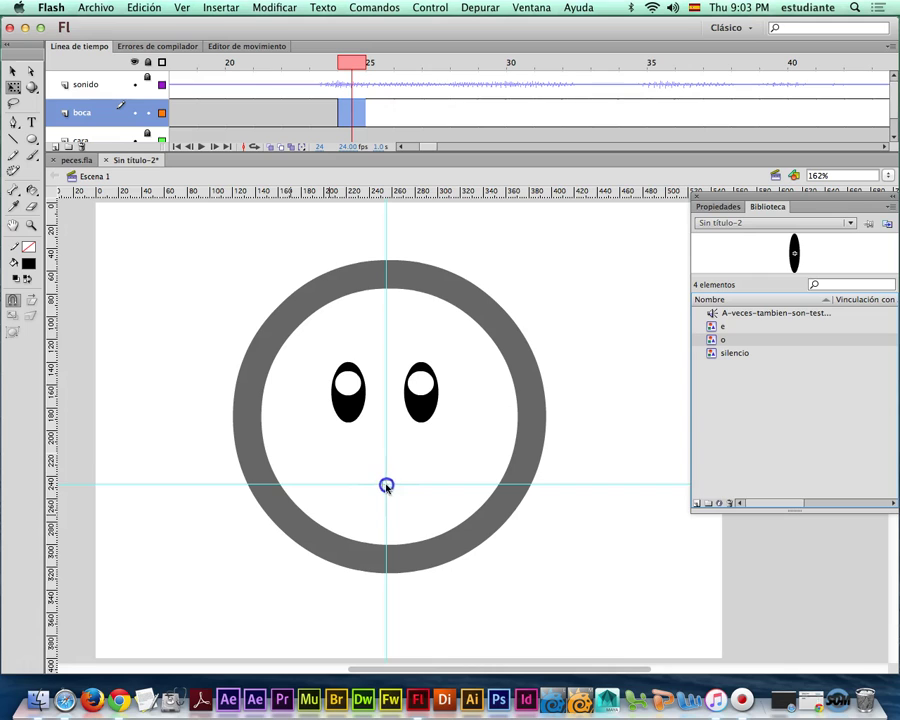
drag(386, 486, 386, 486)
click(379, 112)
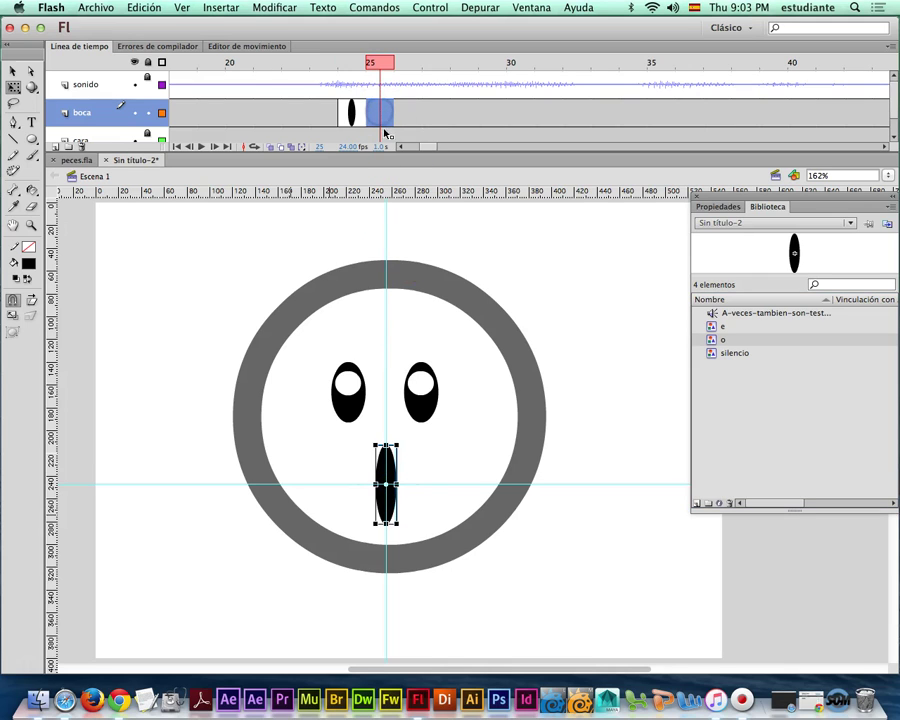
Widen the frame 24 mouth into a large round shape and add a boca keyframe at frame 25 with the mouth flattened into a wide oval.
drag(398, 485, 427, 486)
click(404, 110)
click(383, 117)
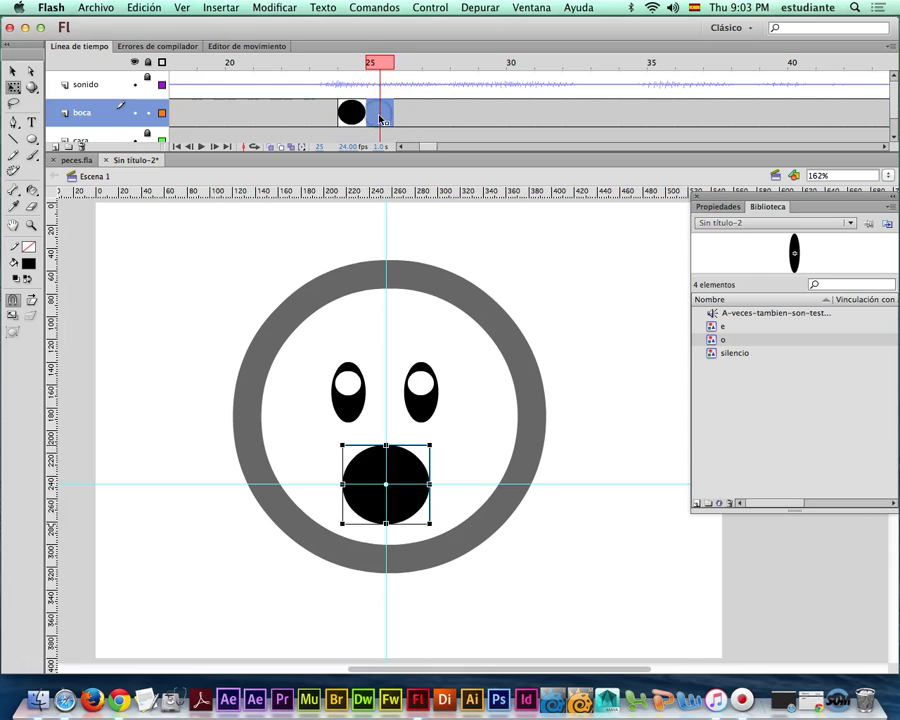
drag(386, 446, 388, 468)
Add boca keyframes at frames 27 and 29, narrowing the mouth at 27 and enlarging it into a wide, taller oval at 29.
click(458, 110)
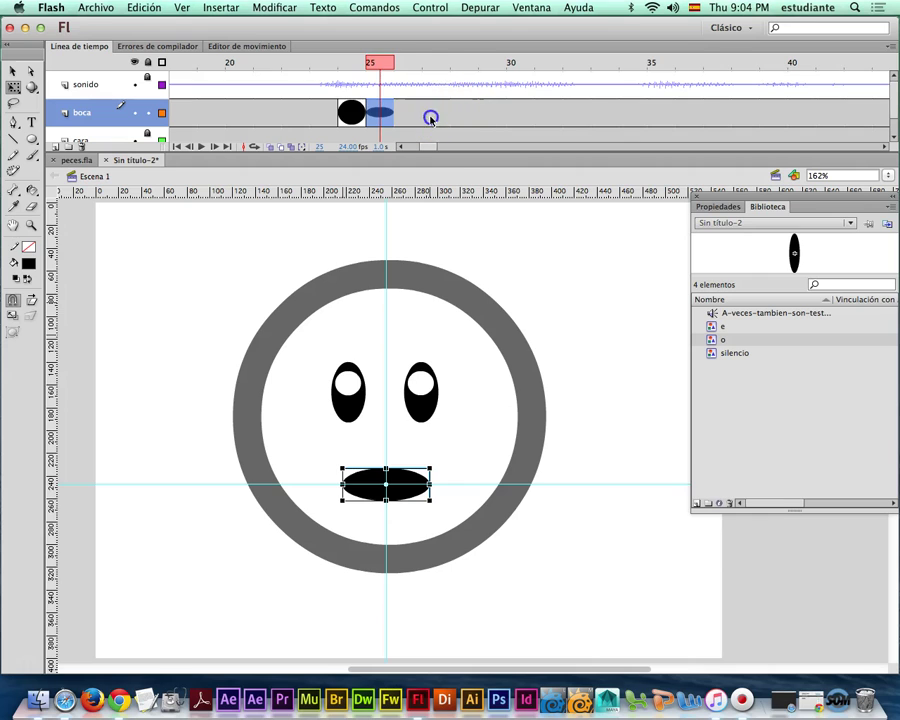
click(431, 118)
key(F6)
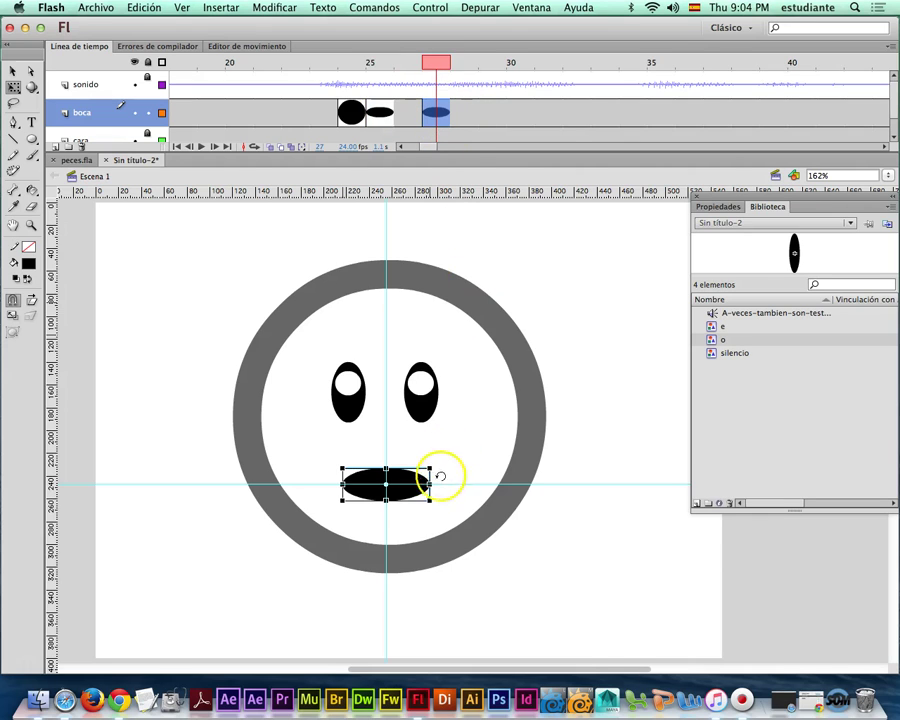
drag(430, 484, 410, 484)
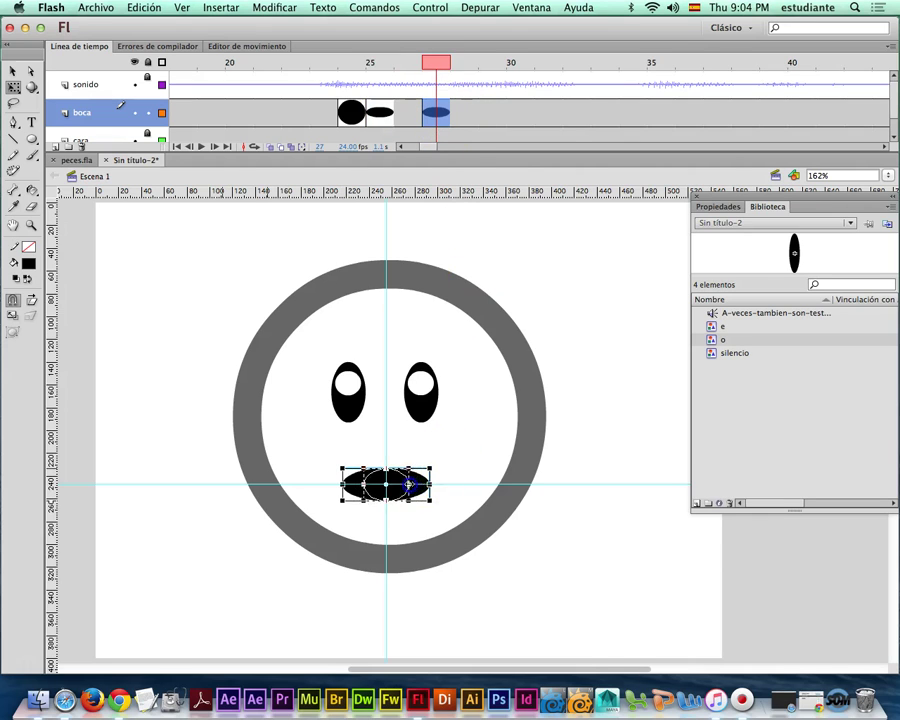
click(503, 112)
key(F6)
mouse_move(386, 467)
mouse_down()
mouse_move(384, 444)
mouse_move(431, 482)
mouse_move(387, 458)
mouse_up()
Add a boca keyframe at frame 32 and shrink the mouth into a small flat oval.
click(548, 112)
key(F6)
click(568, 116)
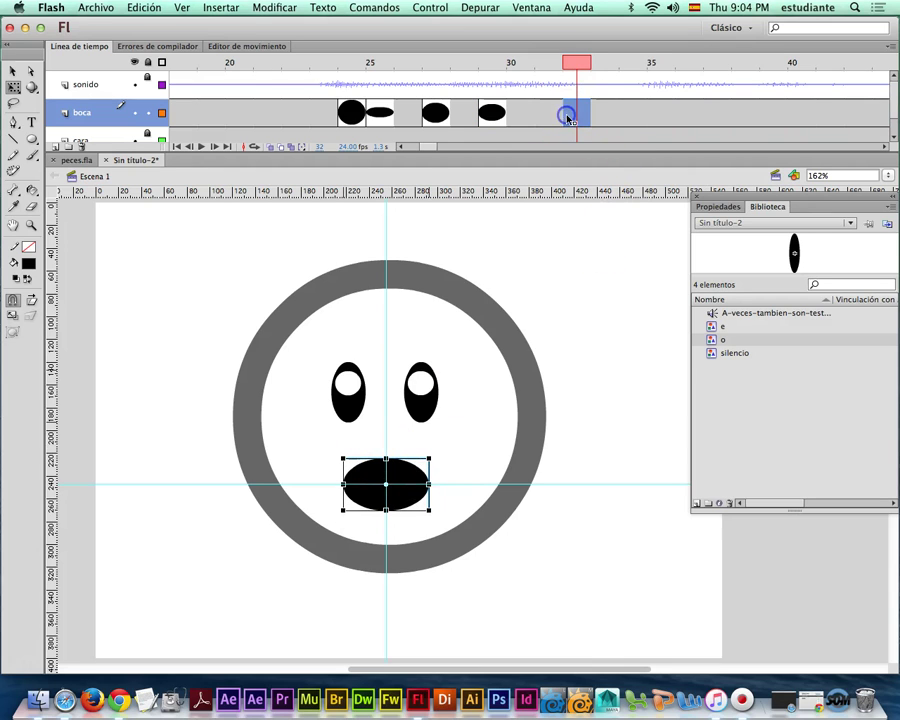
key(F6)
drag(430, 459, 415, 471)
click(600, 178)
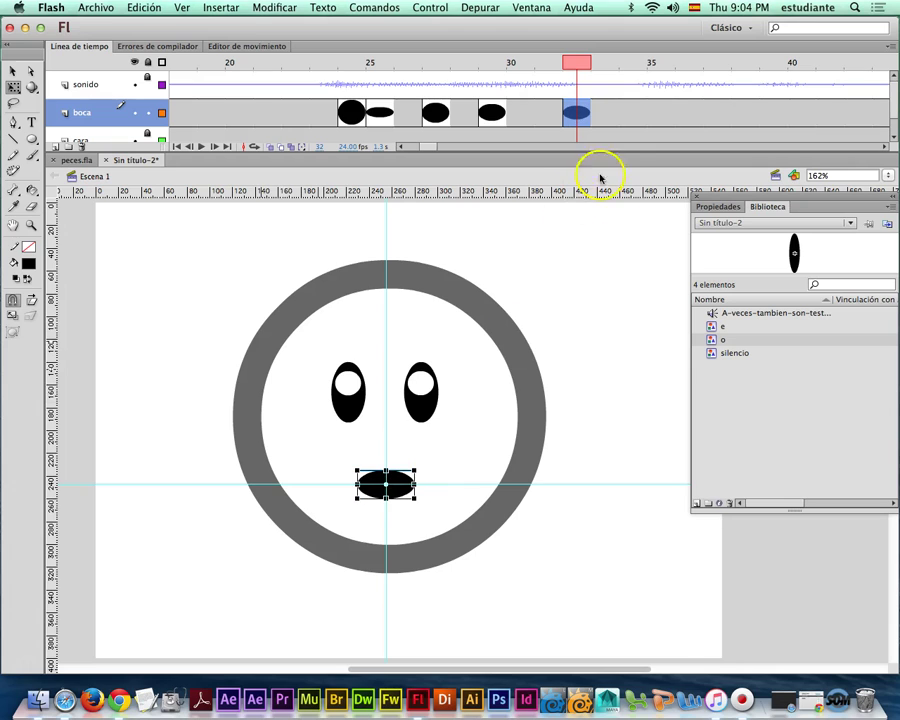
Add a boca keyframe at frame 33 and replace the mouth with the silencio symbol centred on the guide intersection.
click(603, 117)
key(F6)
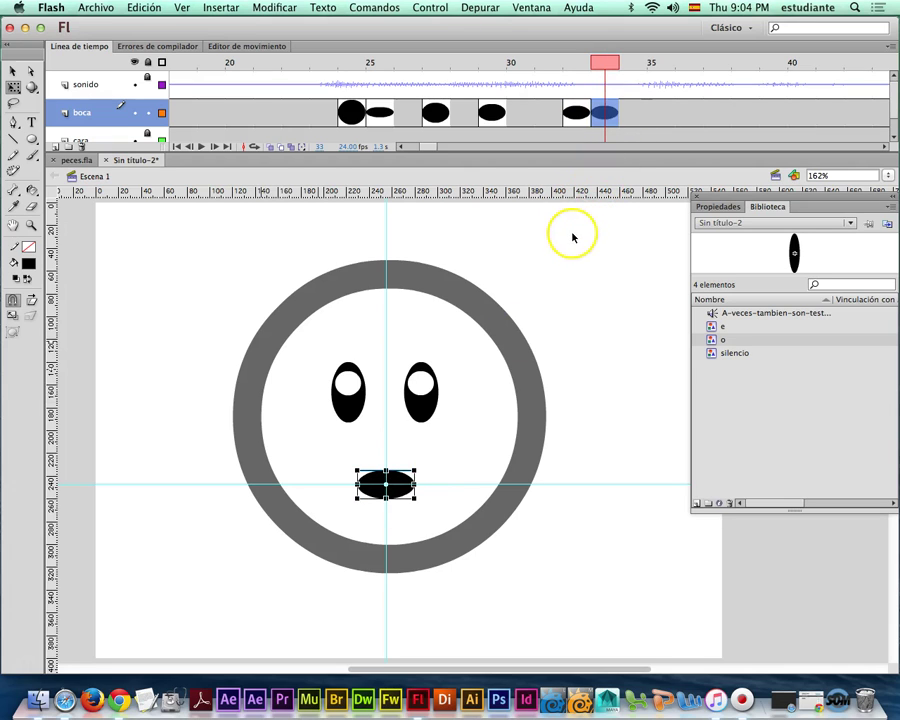
key(Delete)
drag(716, 353, 387, 487)
Add a boca keyframe at frame 35 and replace the mouth with the o symbol at the guide intersection.
click(645, 112)
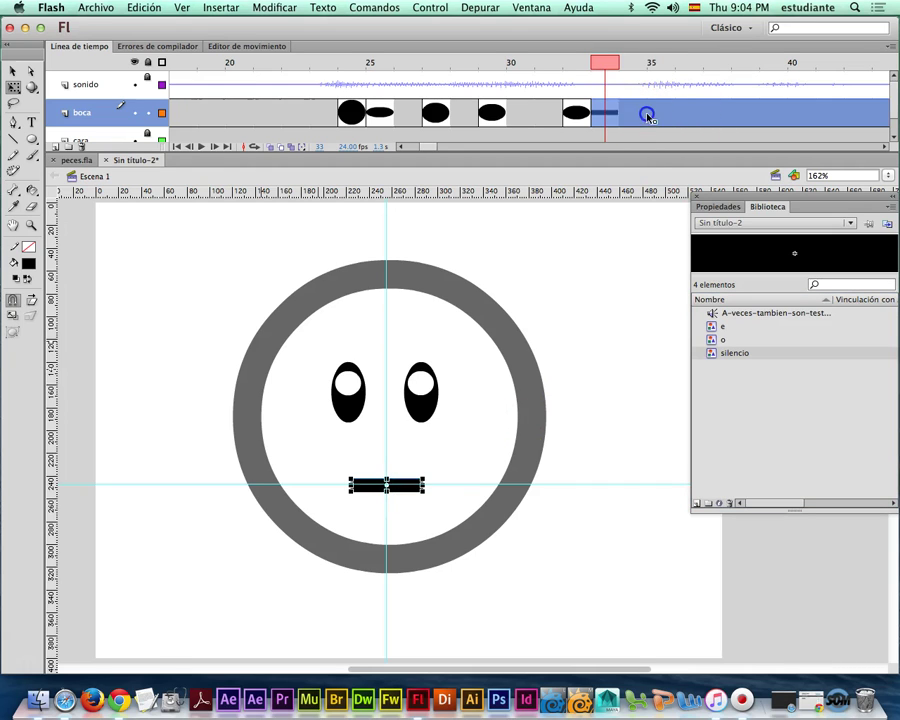
click(657, 112)
key(F6)
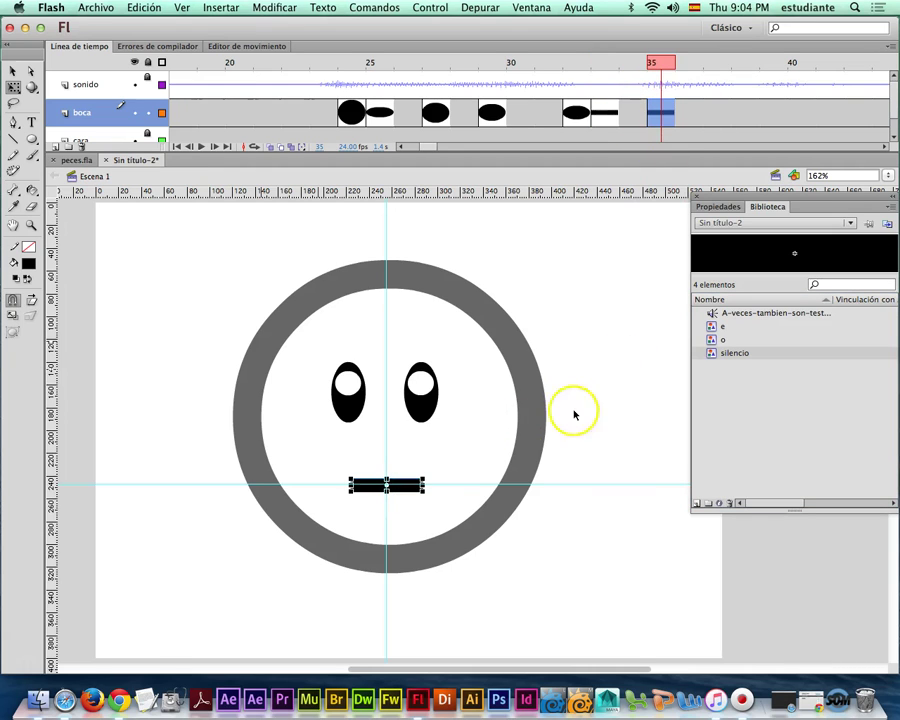
key(Delete)
drag(725, 340, 386, 486)
Add a boca keyframe at frame 36 and reshape the mouth into a moderately wide, flattened oval.
click(689, 112)
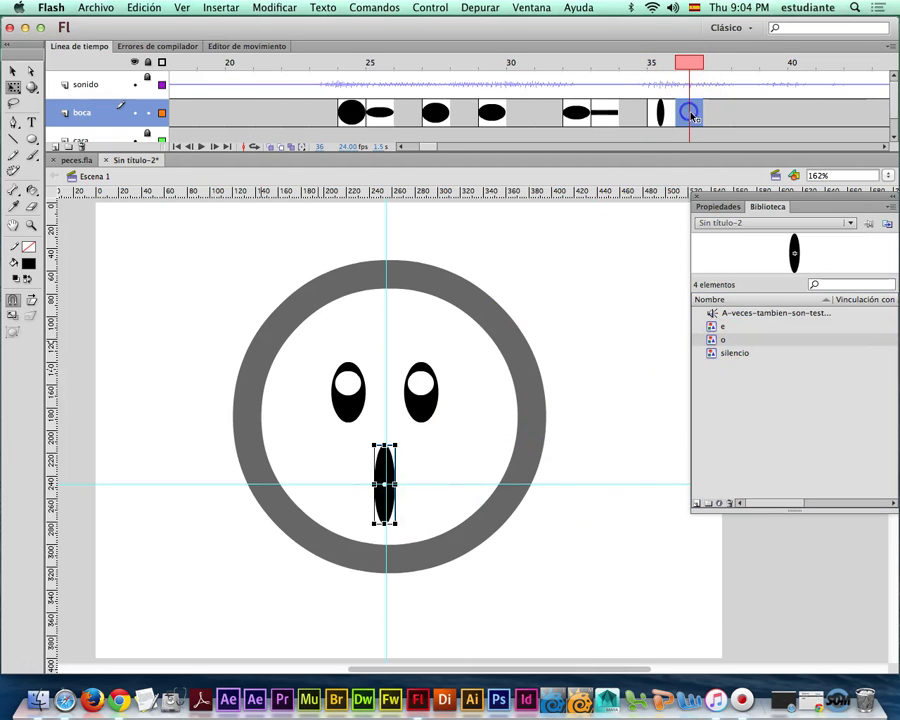
key(F6)
mouse_move(396, 484)
mouse_down()
mouse_move(428, 484)
mouse_move(395, 475)
mouse_up()
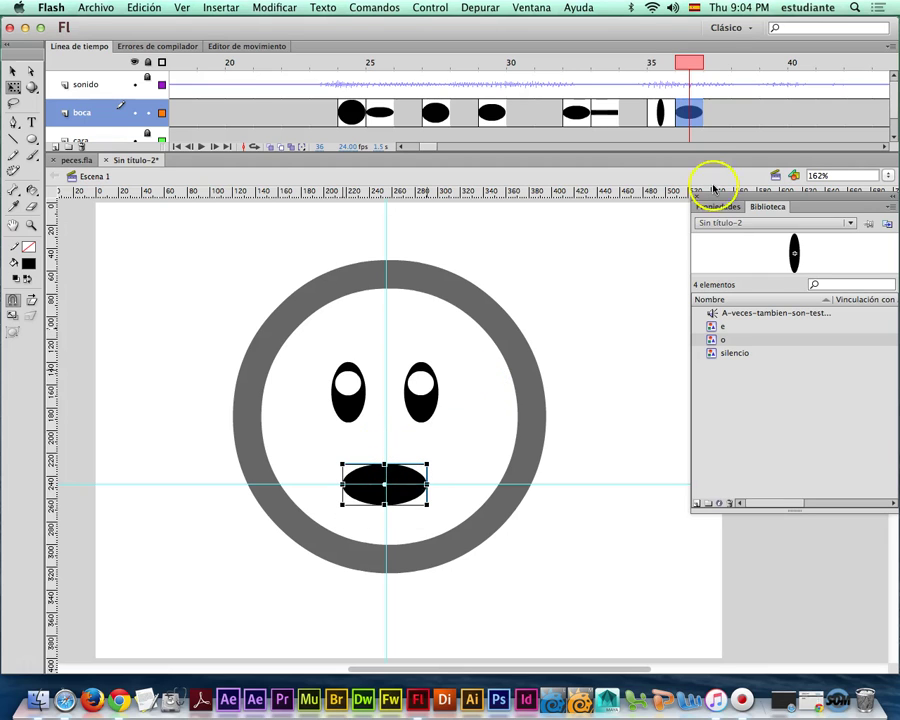
click(721, 116)
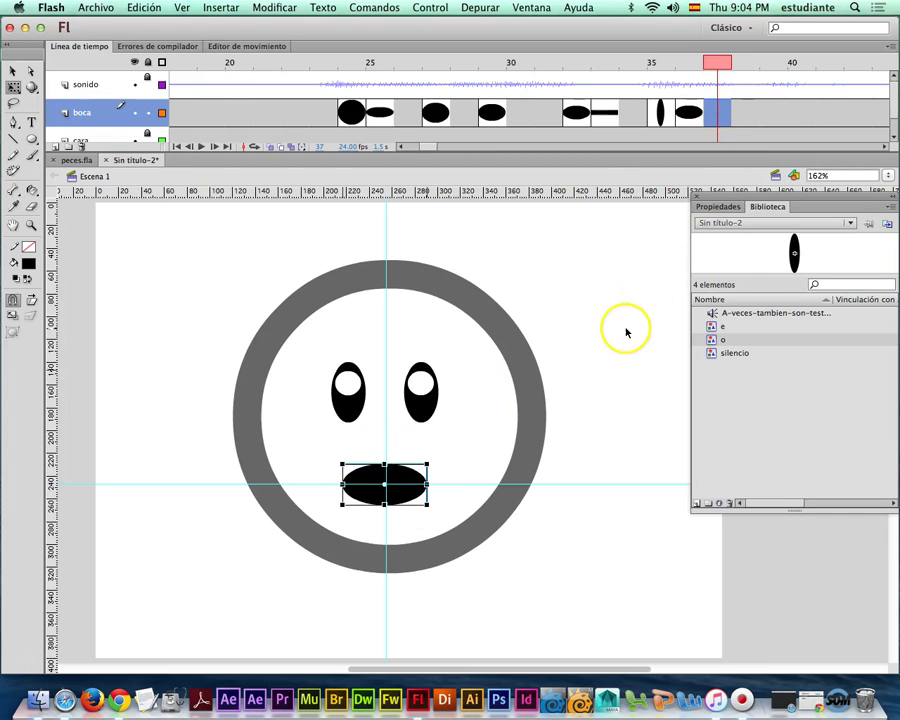
drag(427, 464, 418, 465)
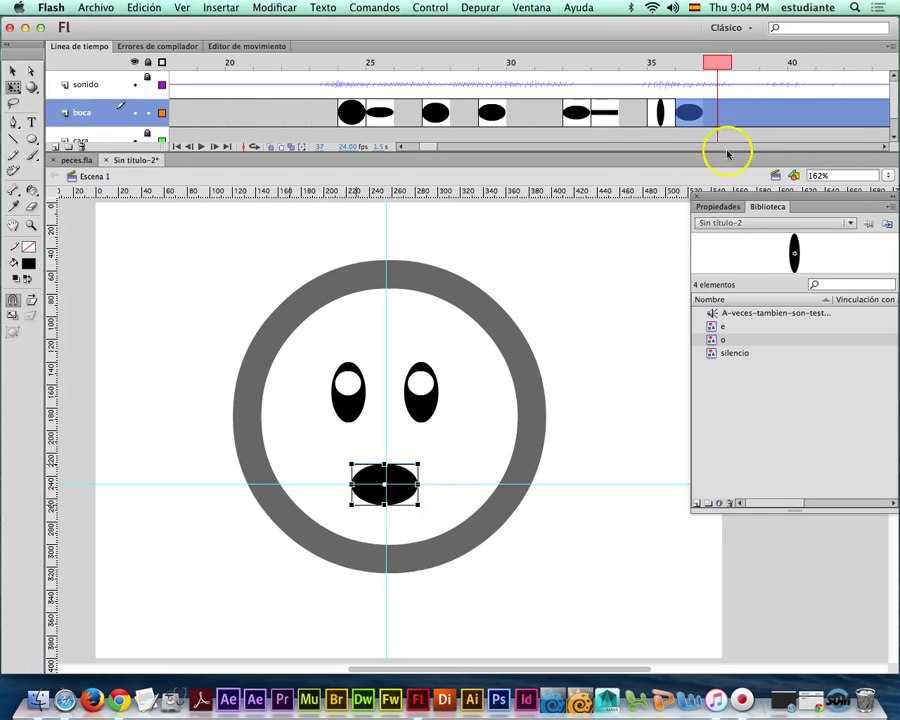
Add a boca keyframe at frame 38 and flatten the mouth into a thin horizontal line.
click(745, 115)
key(F6)
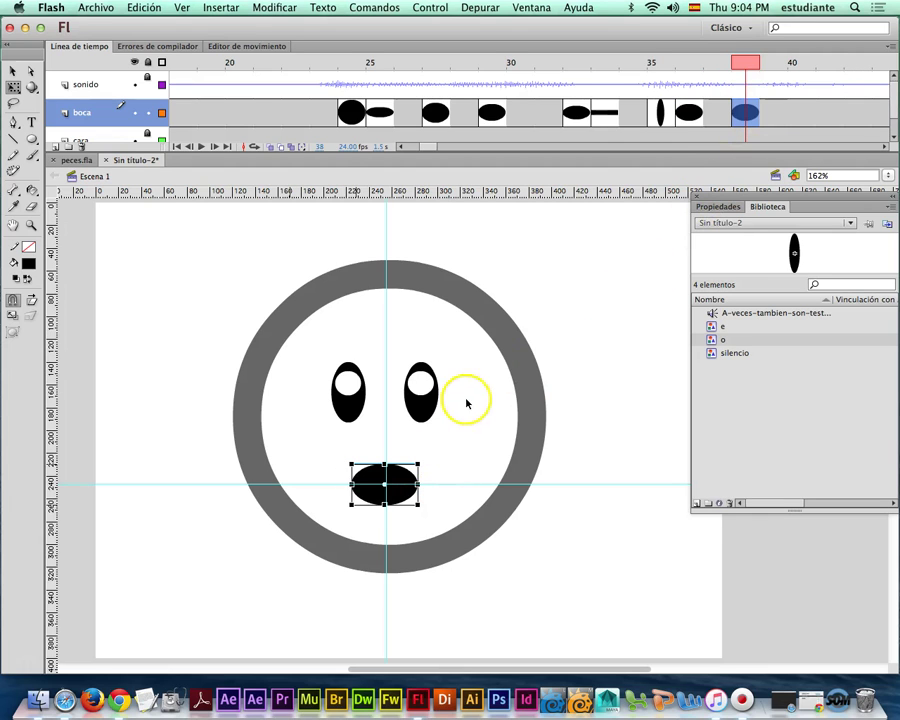
drag(382, 481, 392, 476)
click(476, 410)
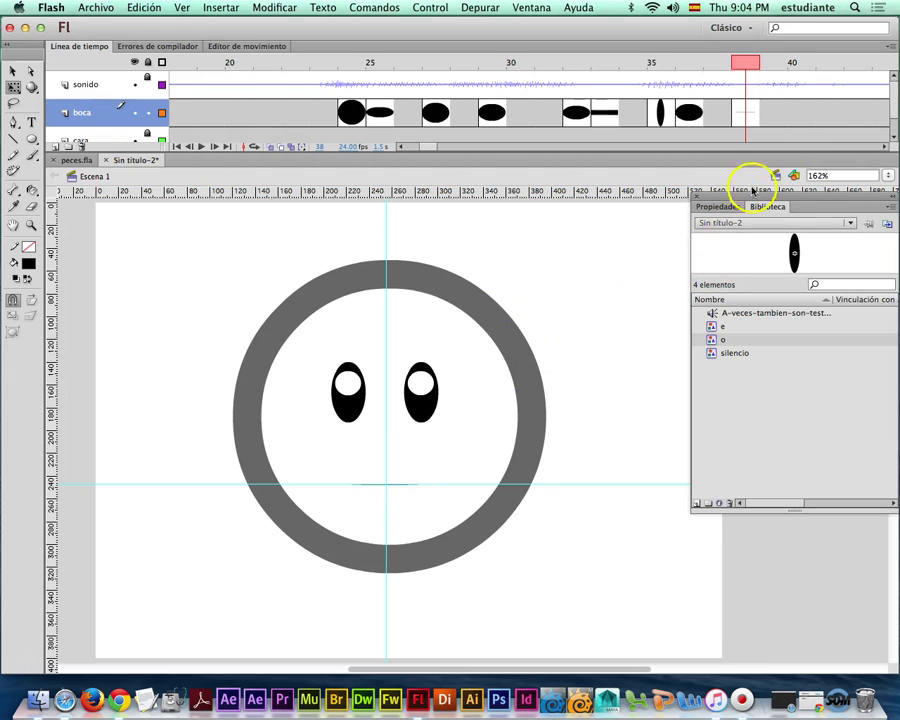
Add a boca keyframe at frame 39 and stretch the thin-line mouth vertically into a flat oval.
click(776, 118)
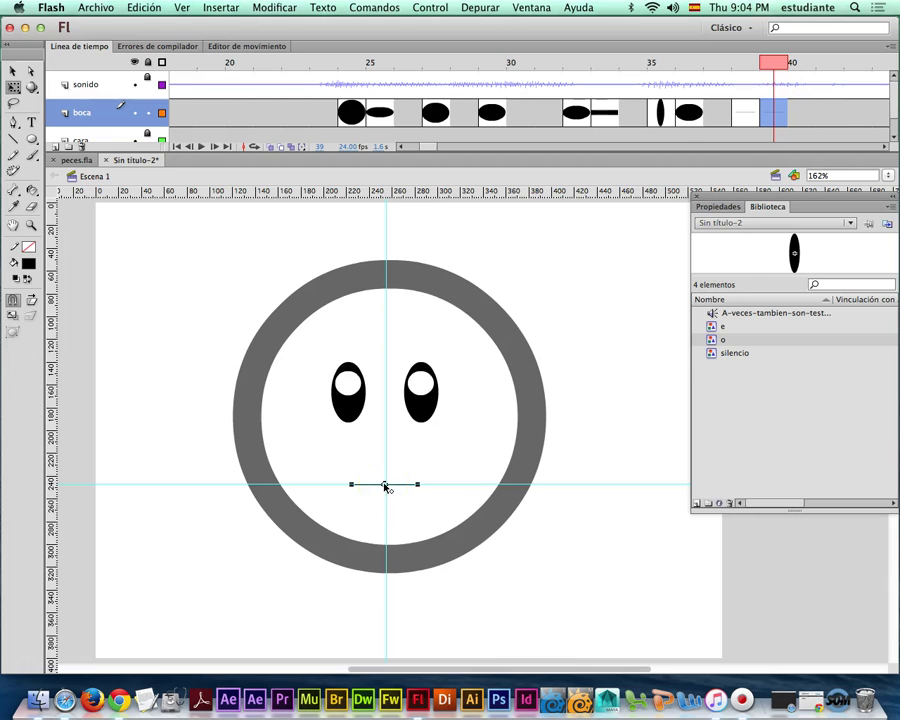
key(super+4)
drag(387, 431, 386, 462)
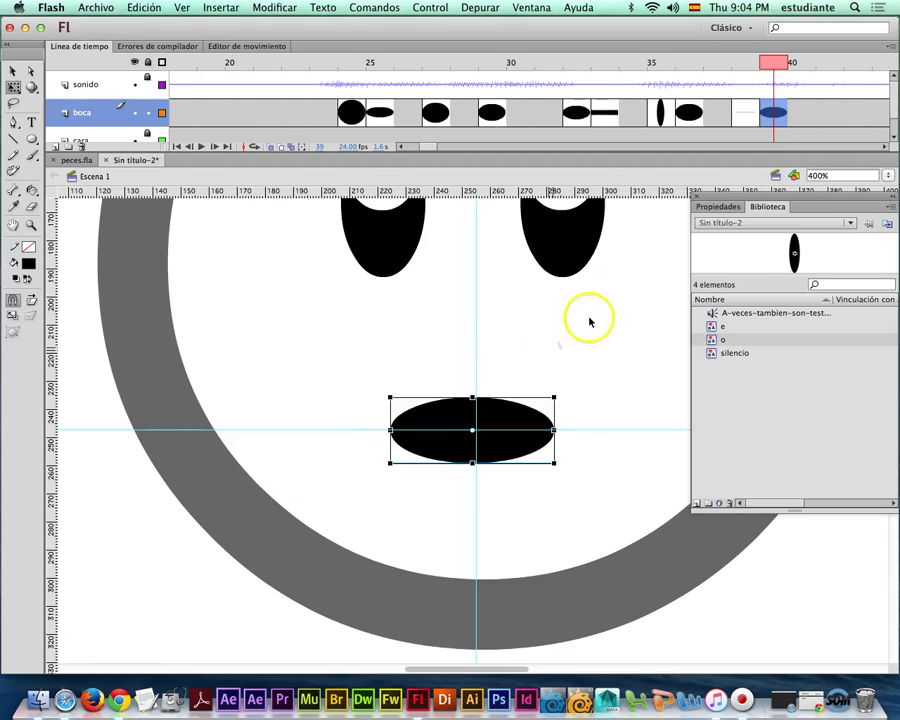
key(super+2)
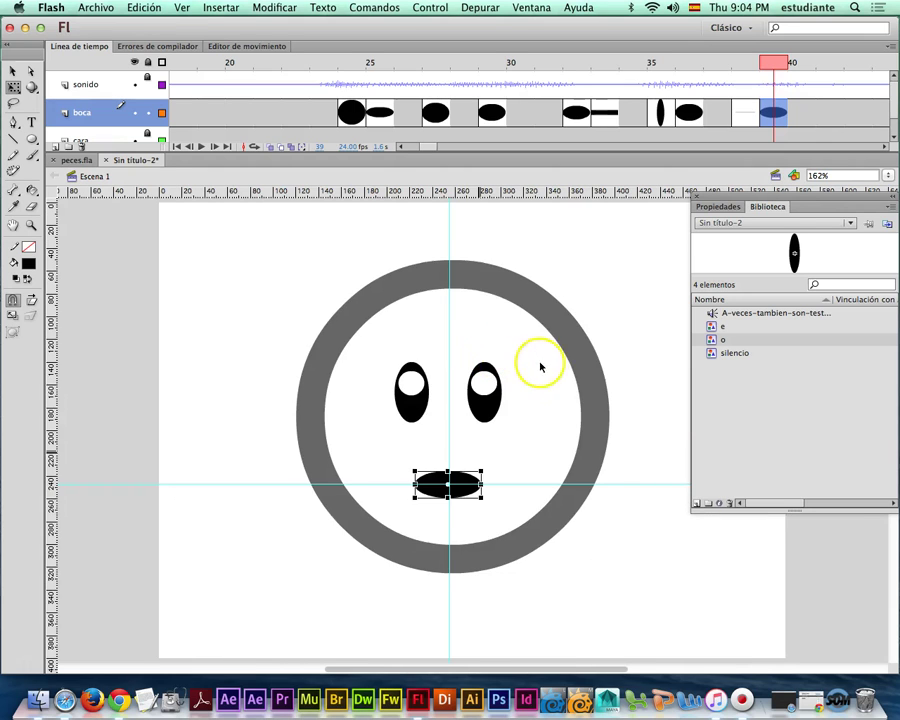
Add a boca keyframe at frame 40 and replace the mouth with the silencio symbol at the guide intersection.
drag(433, 147, 443, 147)
click(446, 60)
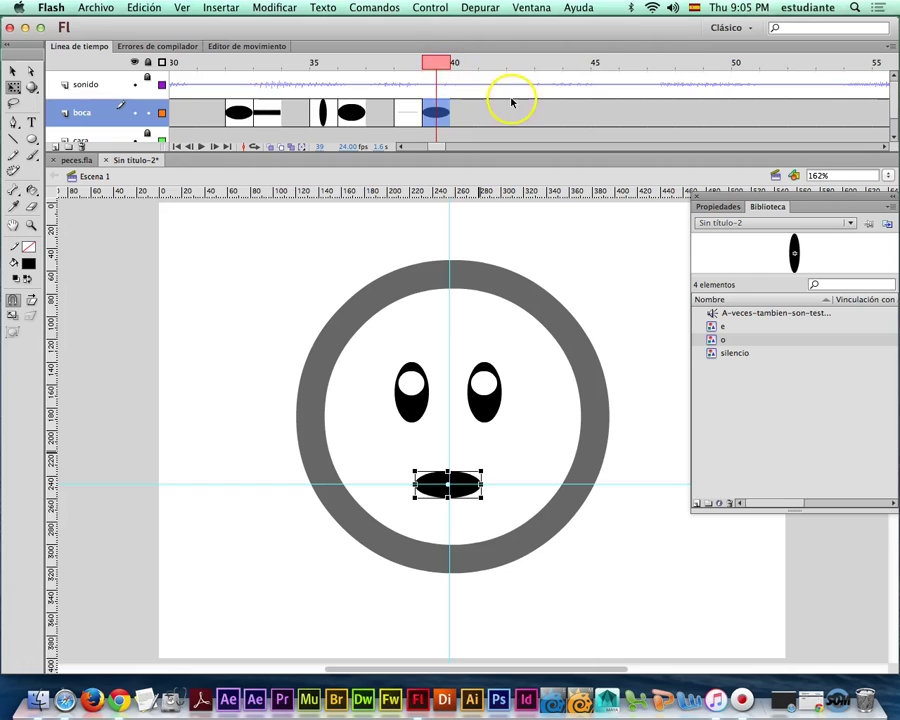
click(463, 118)
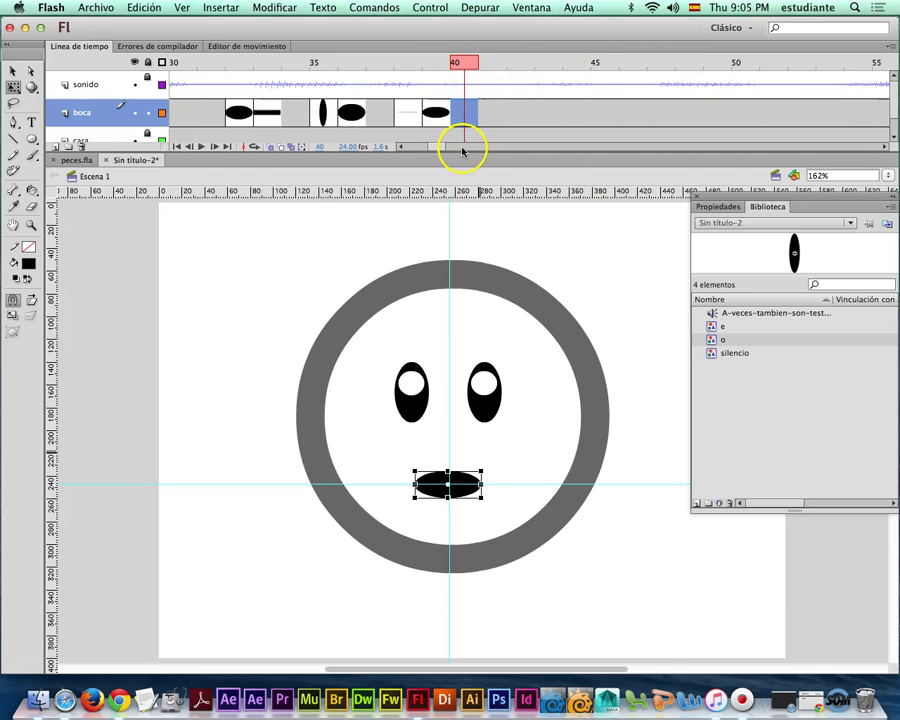
key(F6)
key(Delete)
drag(725, 357, 450, 486)
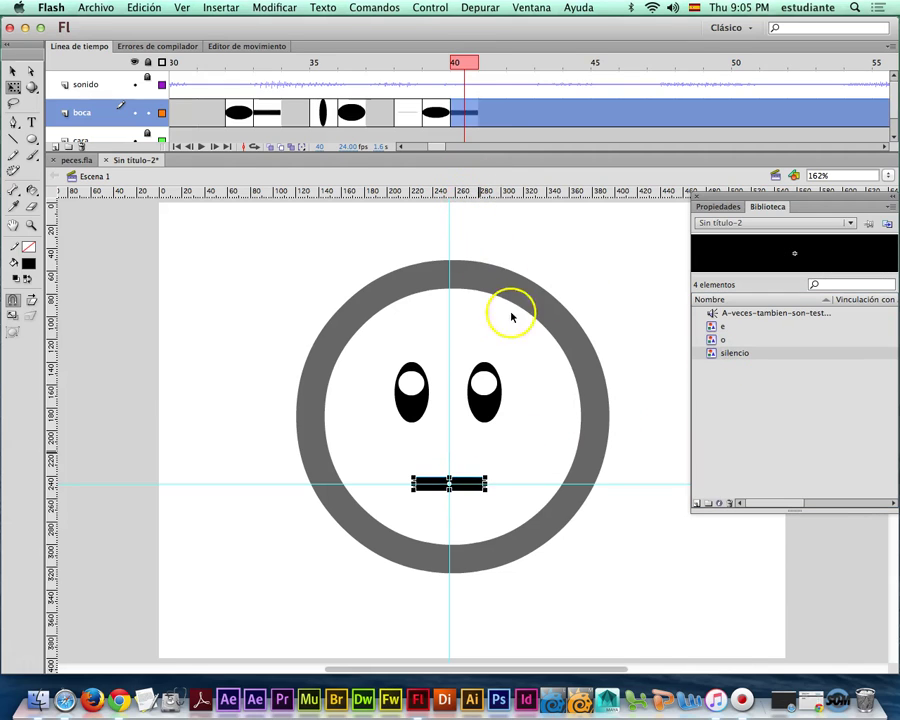
Scrub through the frames after 40 to listen to the sonido audio, ending at frame 43.
drag(458, 70, 525, 73)
drag(600, 69, 541, 73)
click(556, 87)
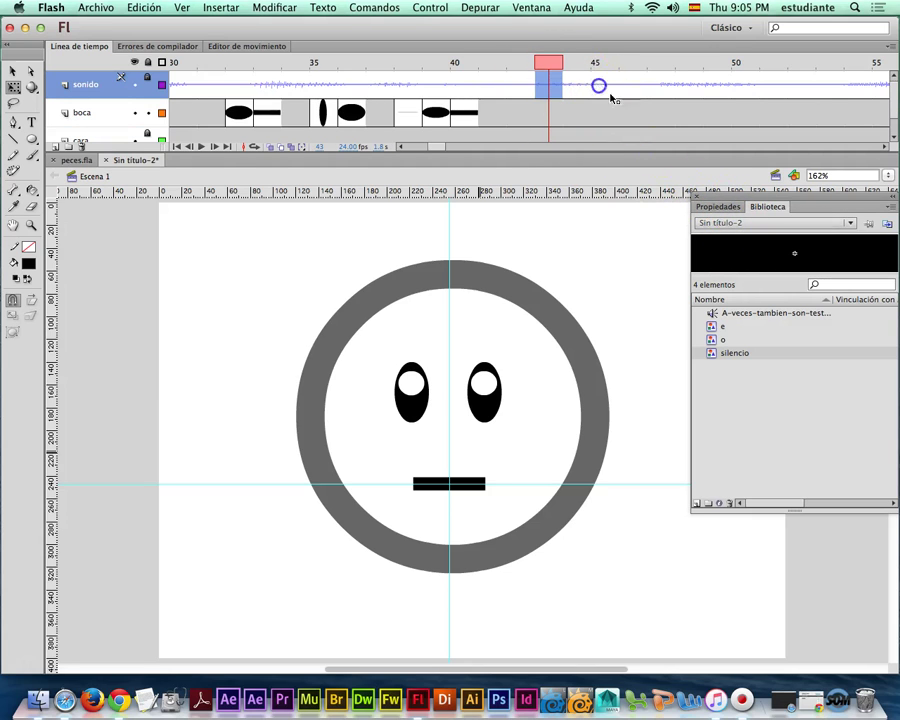
Edit the sonido sound's envelope so both channels drop abruptly to zero volume between frames 43 and 44, and accept it.
click(600, 86)
click(710, 206)
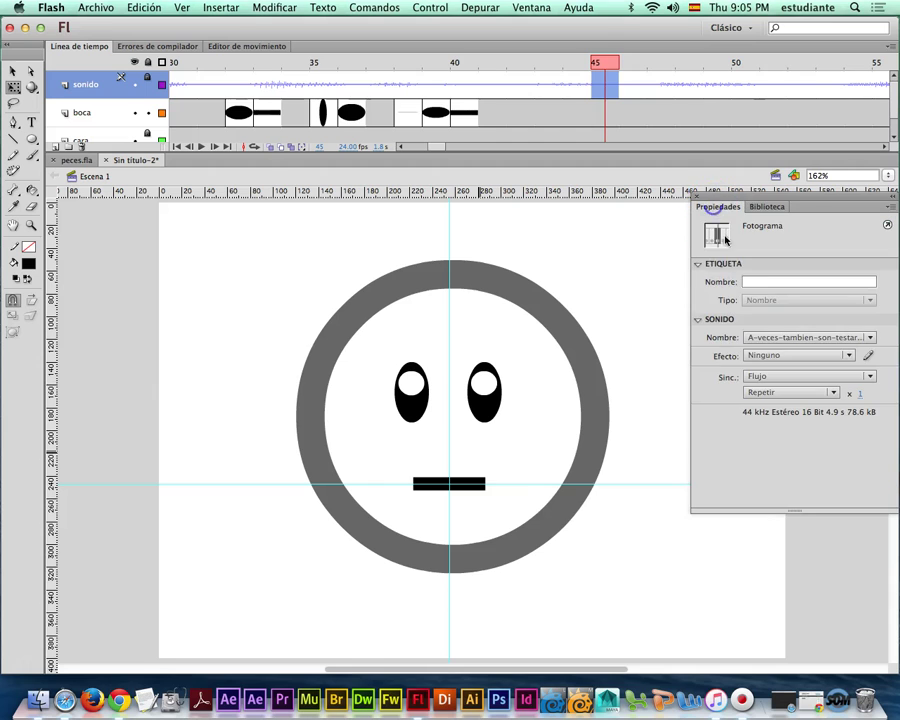
click(868, 357)
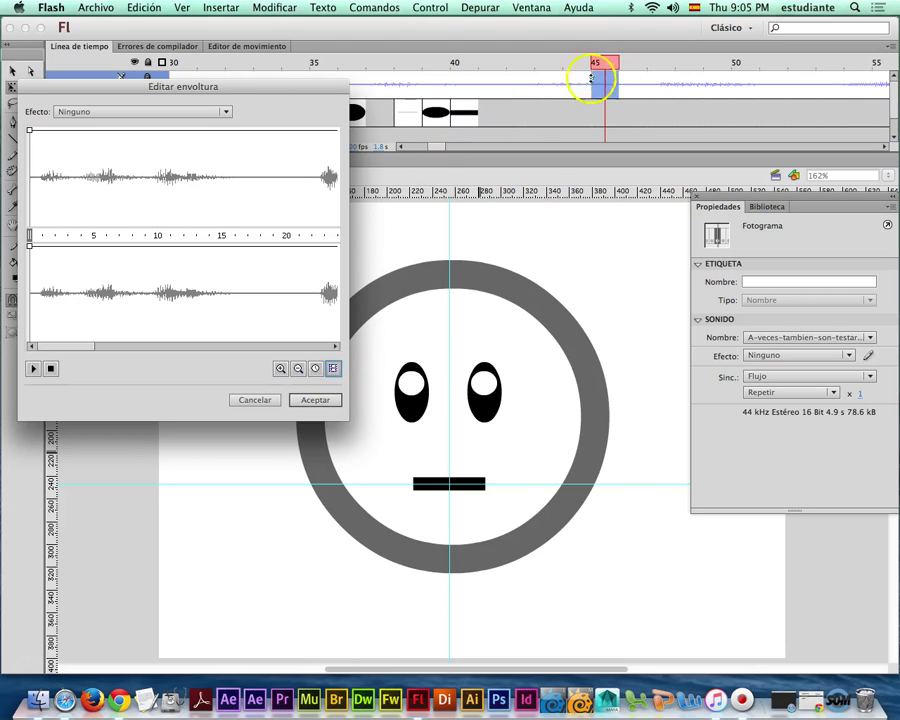
drag(74, 350, 160, 346)
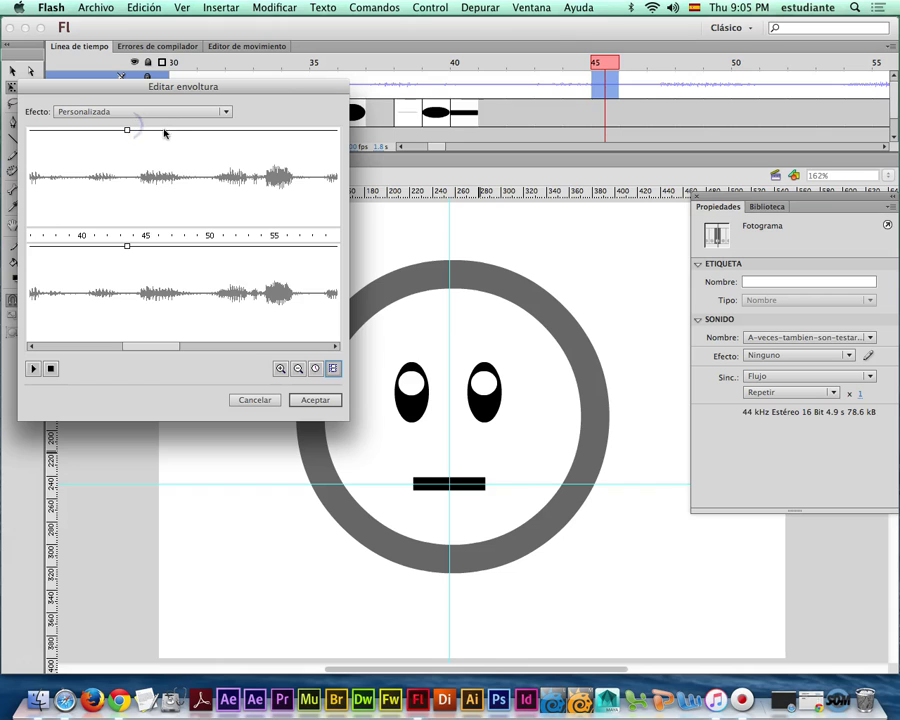
drag(165, 131, 157, 346)
drag(164, 246, 135, 334)
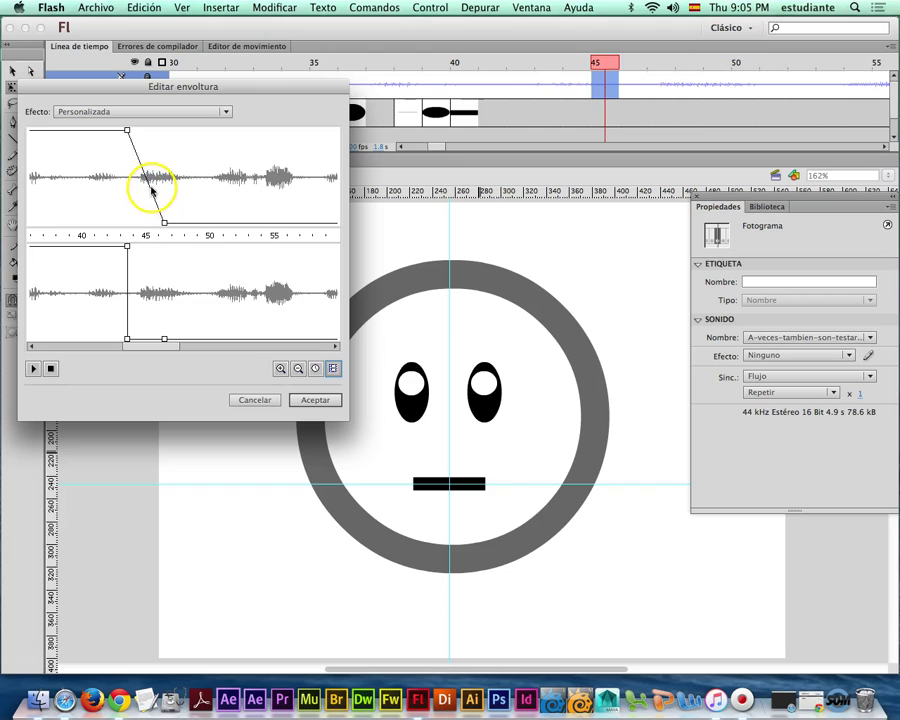
drag(150, 189, 129, 221)
click(163, 223)
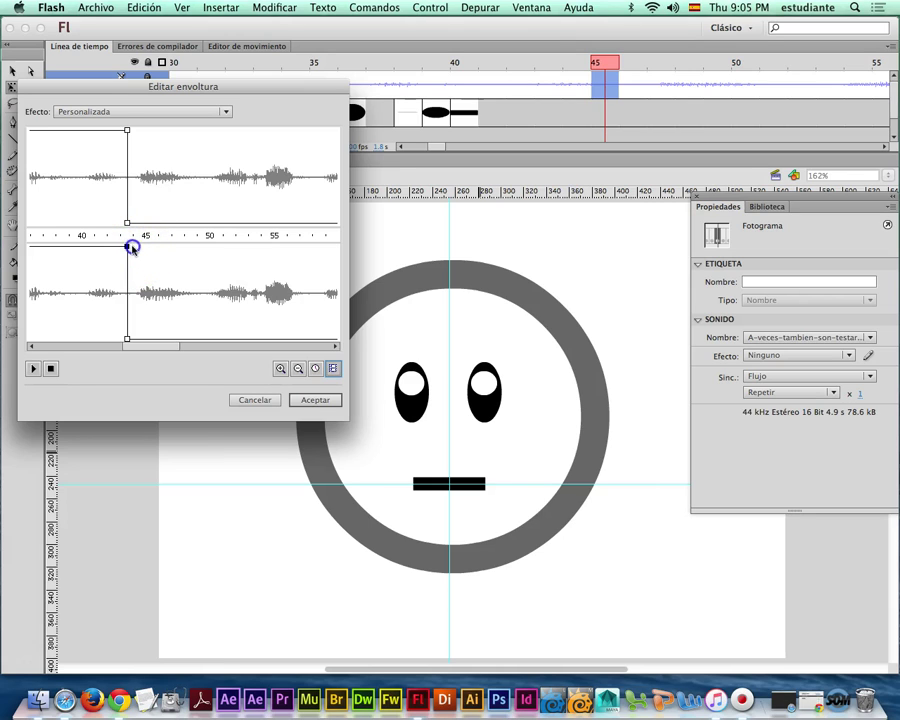
drag(127, 337, 70, 345)
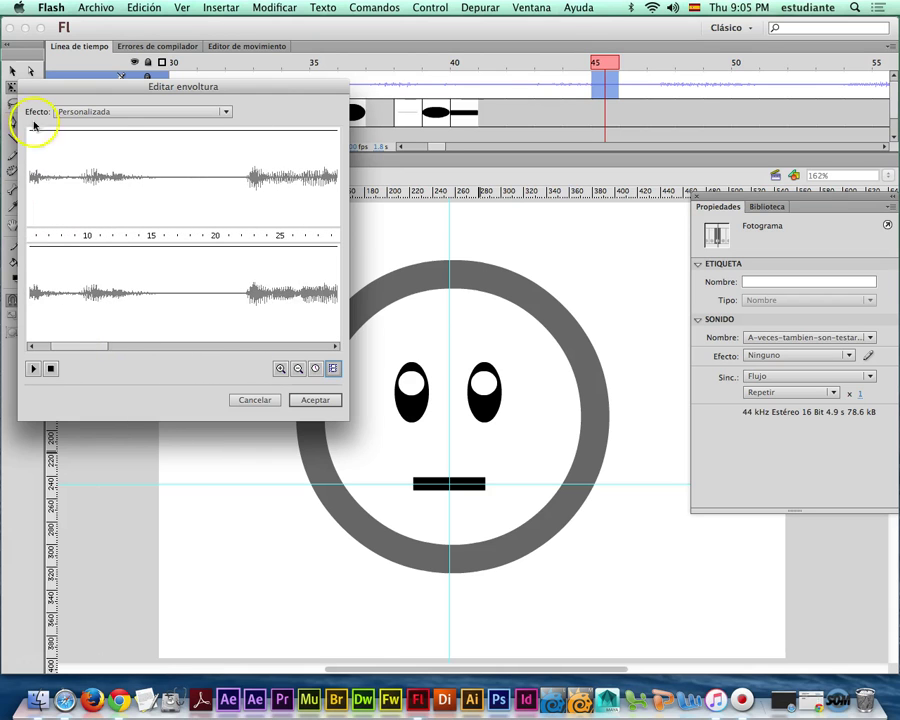
click(310, 399)
Test the movie to check the lip-sync with the shortened audio, and close the preview.
key(super+Return)
click(177, 360)
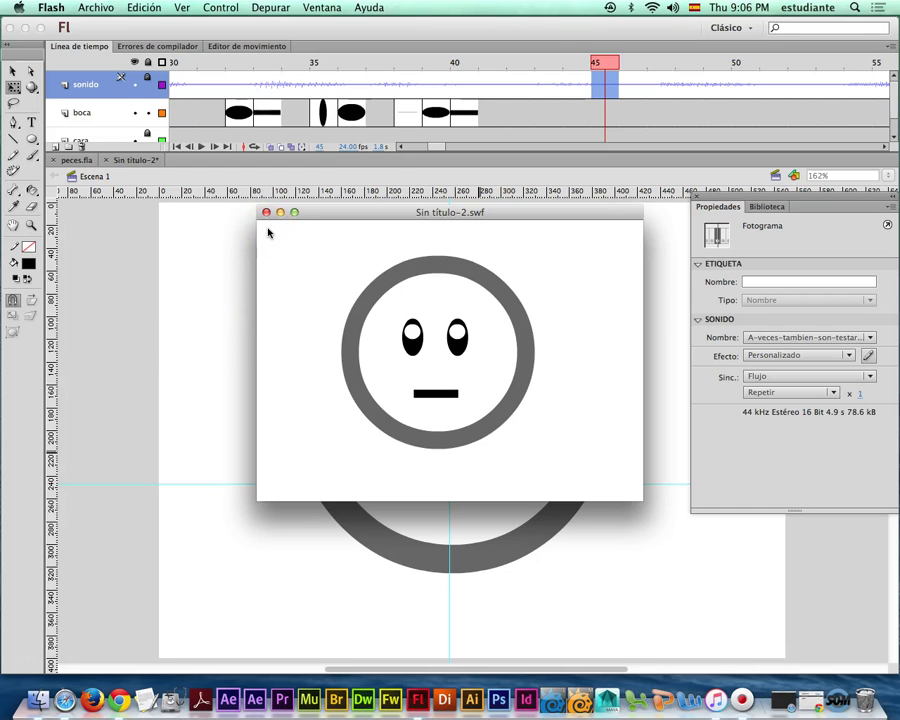
click(264, 213)
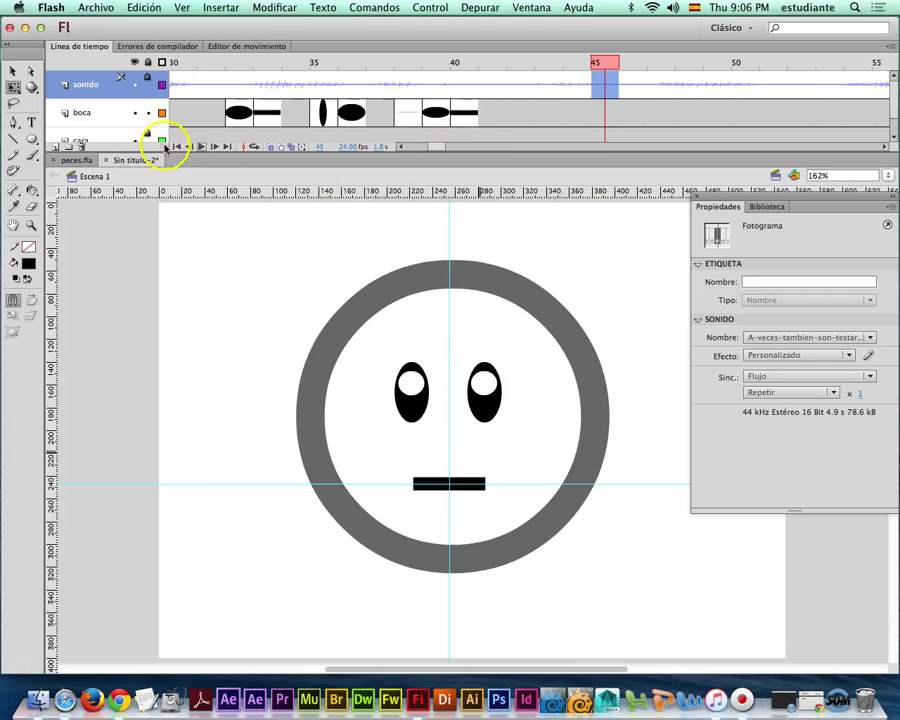
Switch the timeline to compact frames without thumbnail previews so more of the animation fits.
click(890, 48)
click(776, 76)
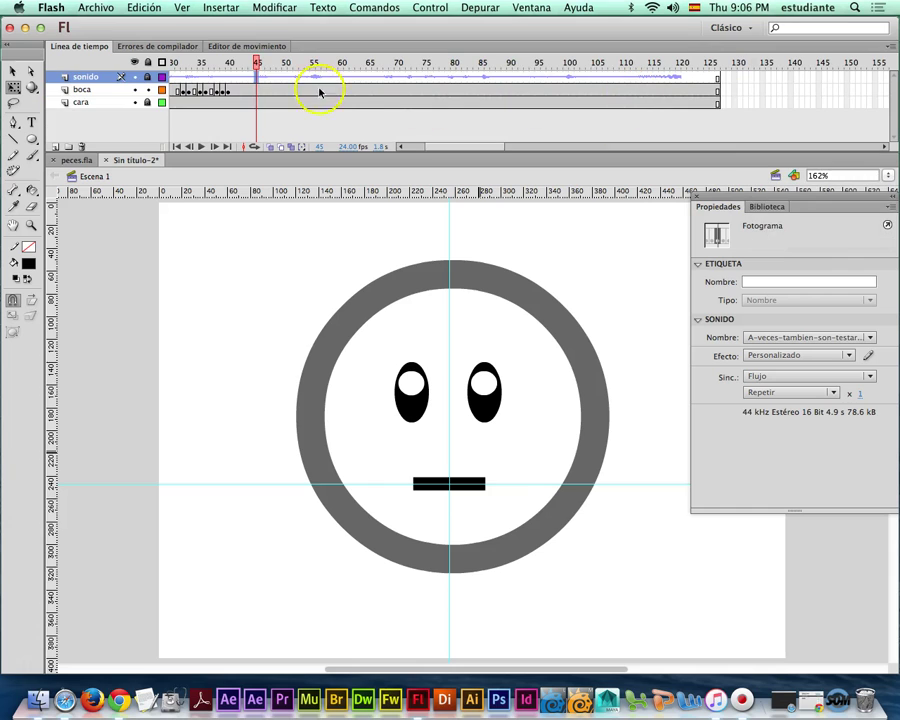
Lock the boca layer, unlock cara, add cara keyframes at frames 61 and 65, and select its frame 59.
drag(256, 64, 237, 64)
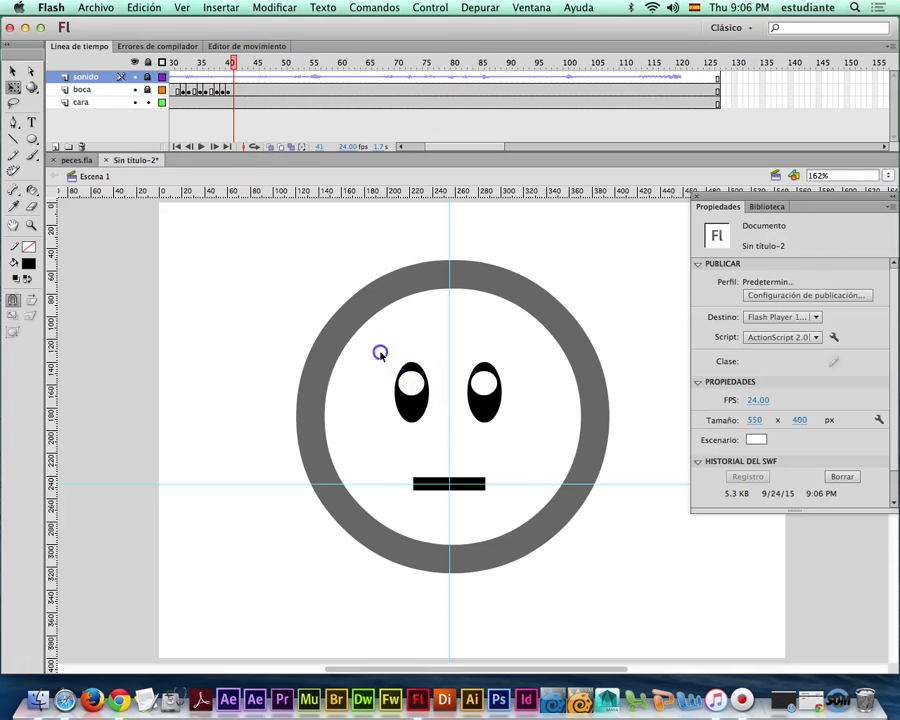
drag(378, 350, 524, 430)
drag(232, 62, 343, 87)
click(344, 102)
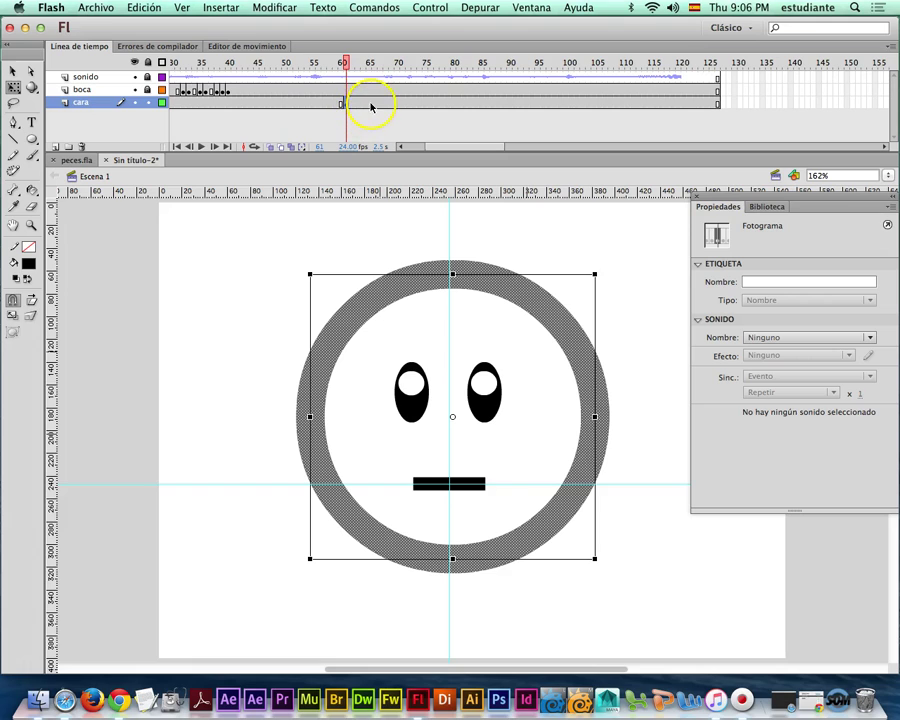
click(368, 101)
key(F6)
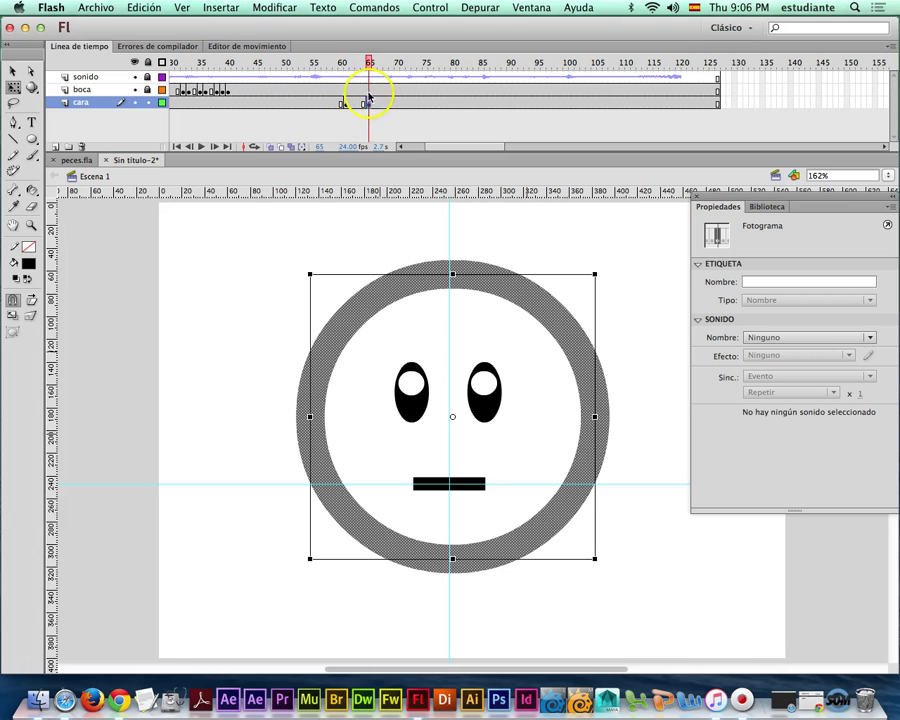
click(338, 103)
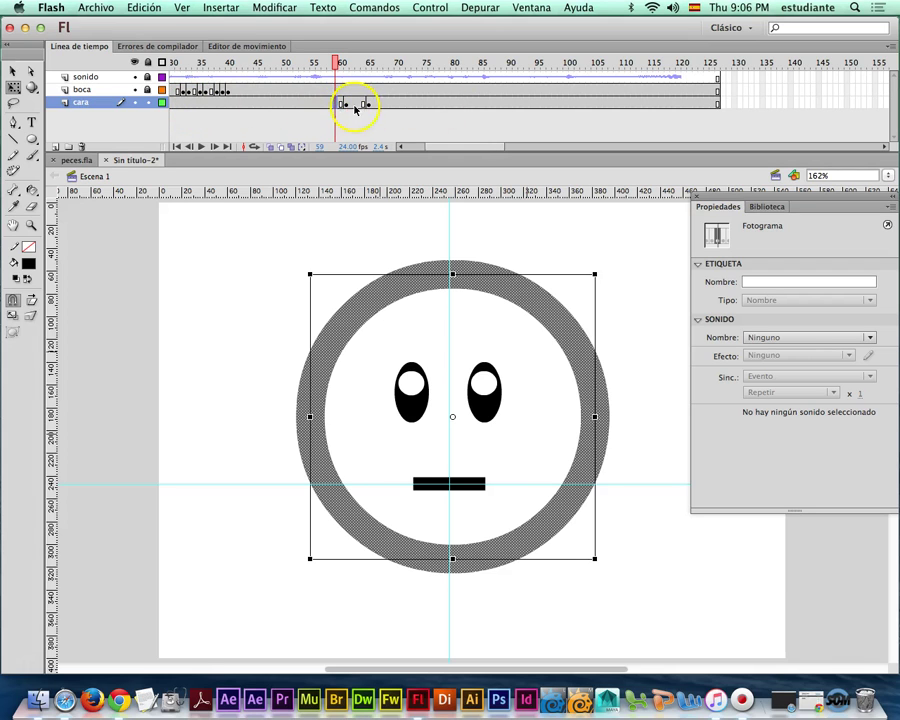
Cut both eyes, including their white highlights, from the cara layer's keyframe at frame 61.
click(345, 104)
click(422, 381)
click(410, 362)
click(432, 408)
drag(432, 408, 527, 438)
key(ctrl+g)
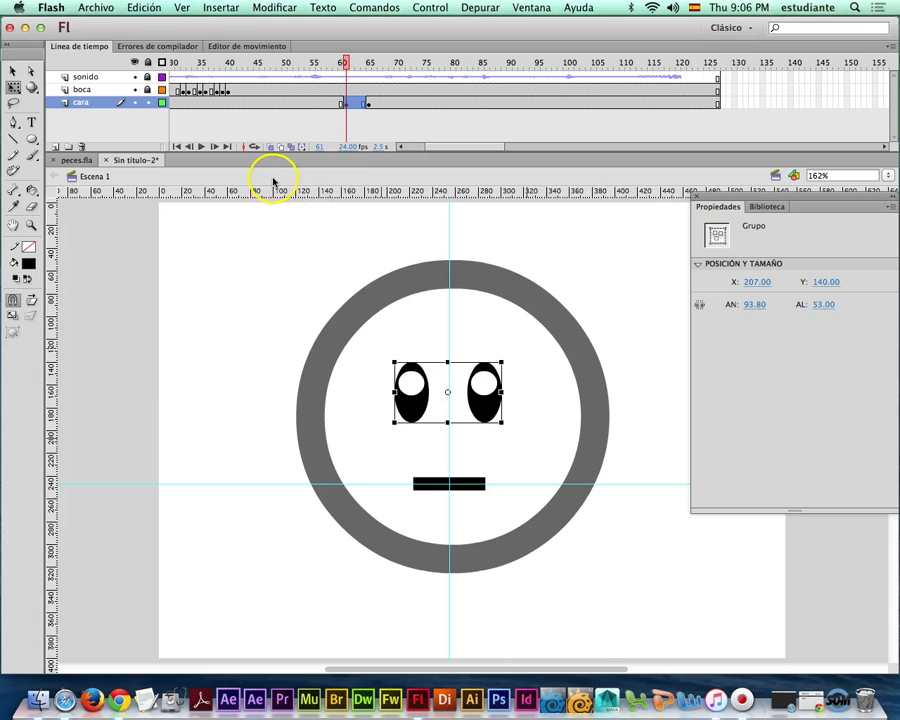
key(Delete)
Enable onion skinning and multiple-frame editing, and remove both eyes from cara's first keyframe.
click(293, 148)
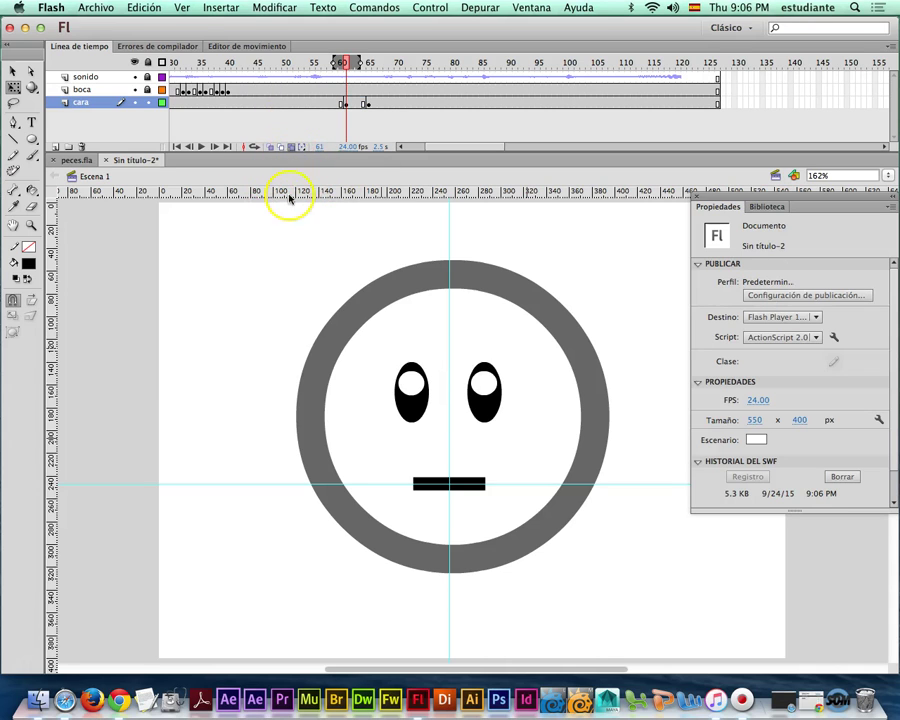
drag(345, 64, 337, 65)
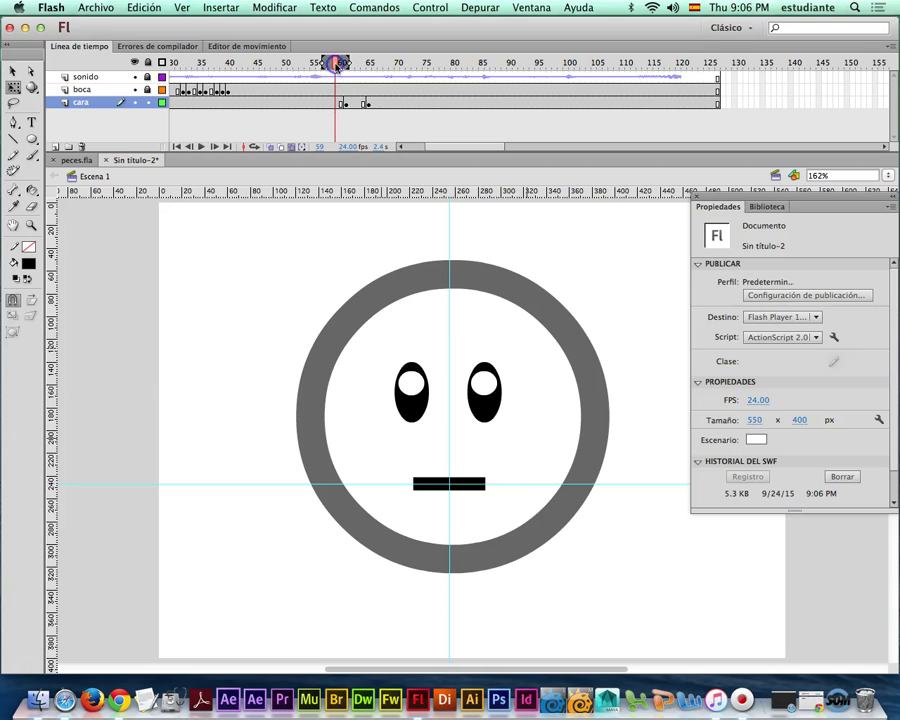
click(268, 147)
drag(336, 67, 347, 67)
click(416, 354)
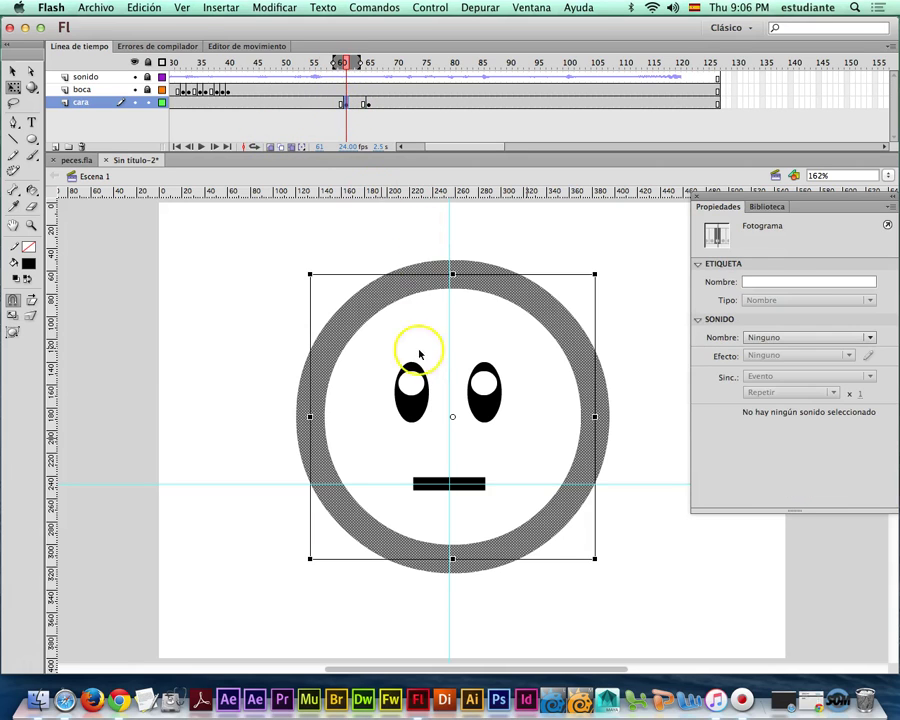
drag(384, 350, 513, 427)
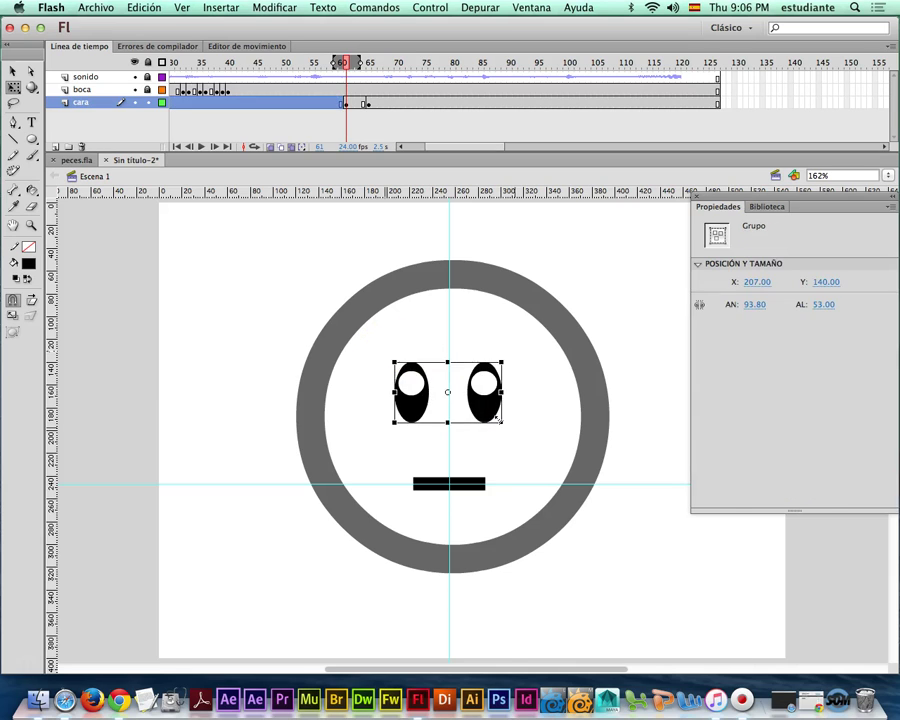
key(Delete)
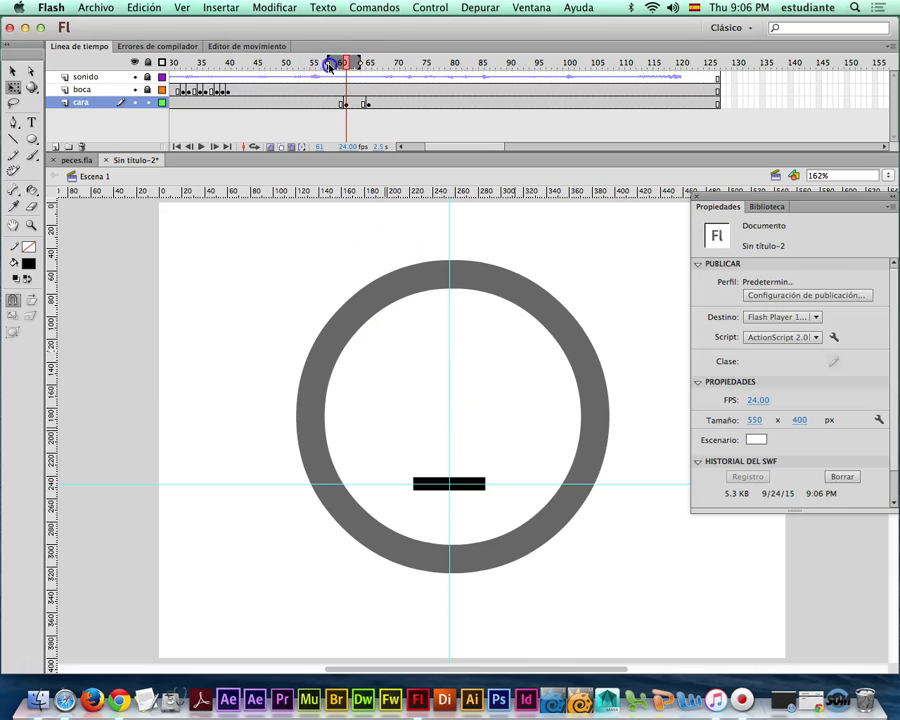
Widen the onion skin range to about frames 34 to 72 and inspect cara's frames 1 and 61.
drag(330, 66, 211, 66)
drag(362, 63, 410, 64)
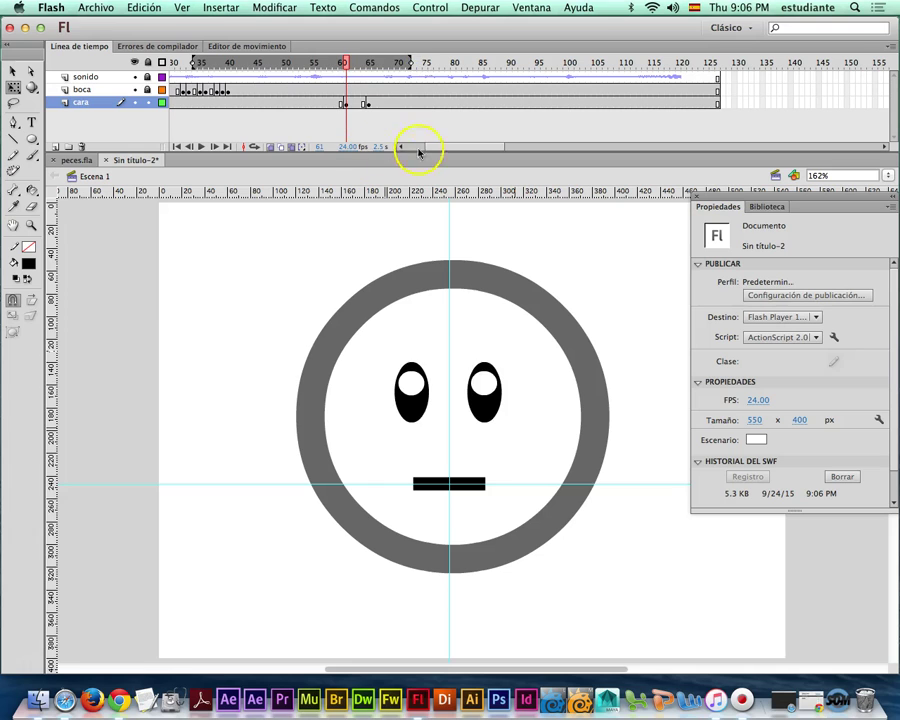
click(345, 104)
drag(448, 146, 408, 144)
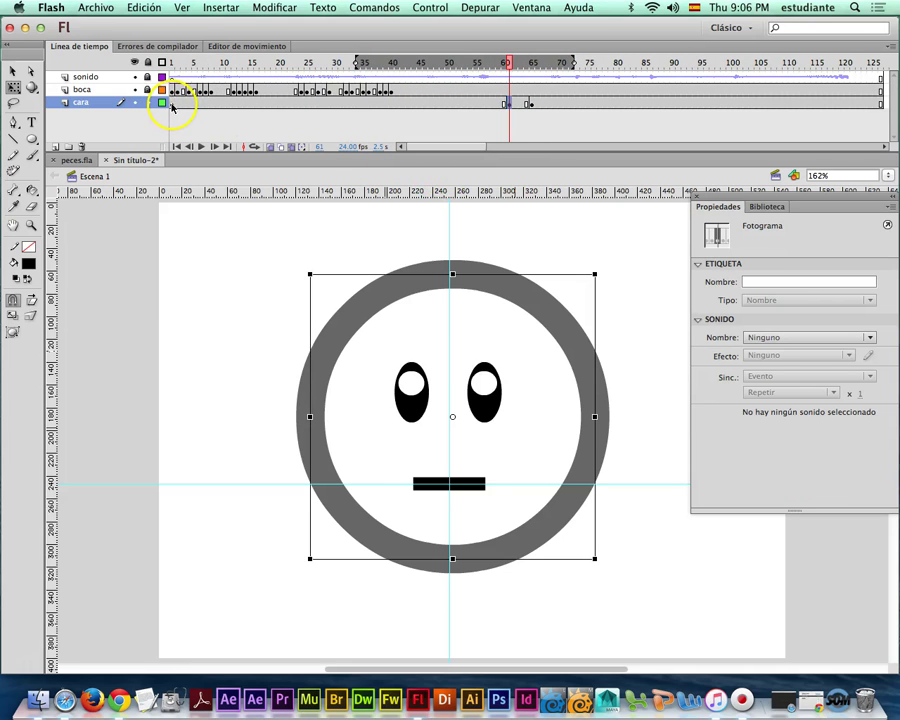
click(172, 103)
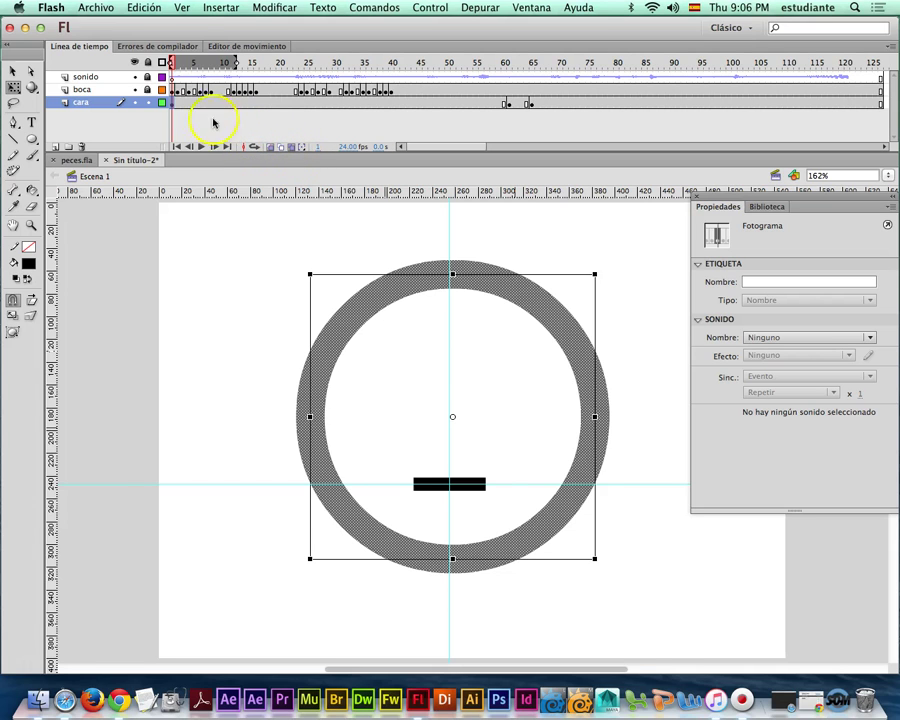
drag(181, 104, 489, 114)
click(511, 105)
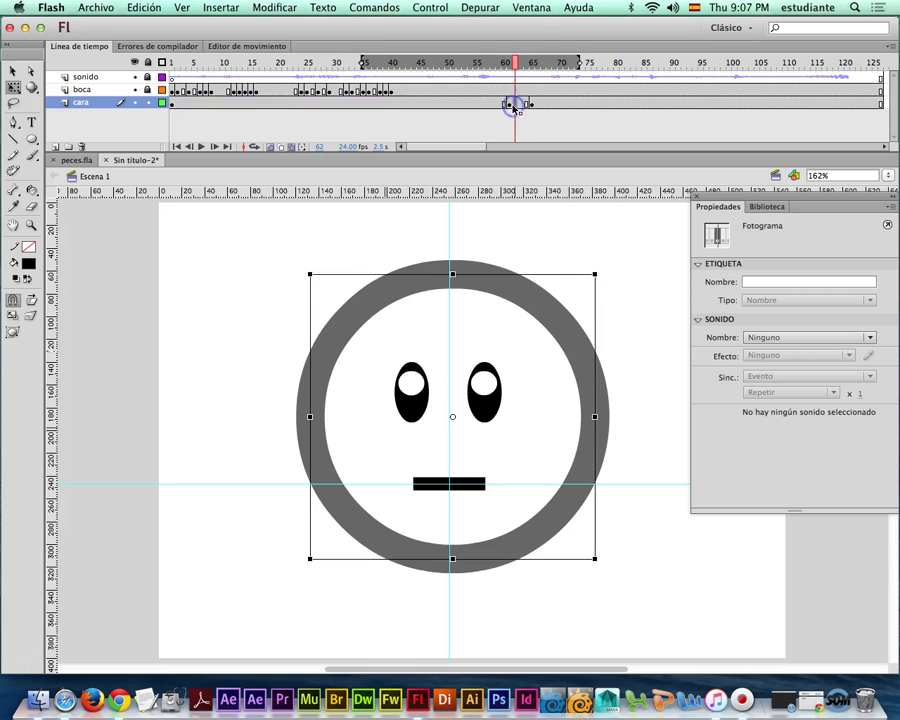
Remove both eyes and their highlights from cara's keyframe at frame 65.
click(483, 378)
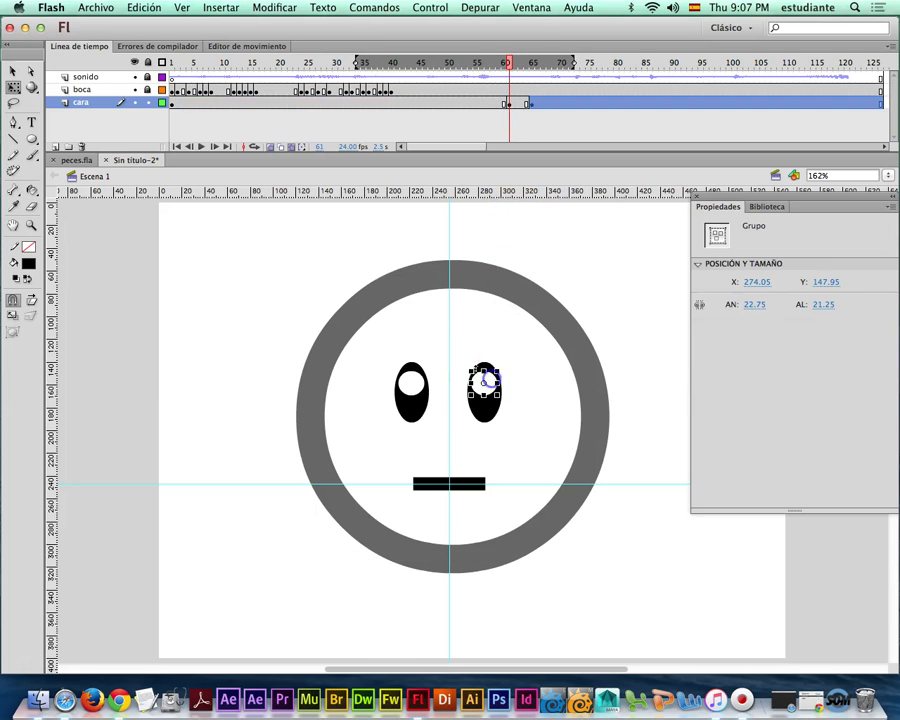
click(388, 347)
drag(388, 347, 509, 436)
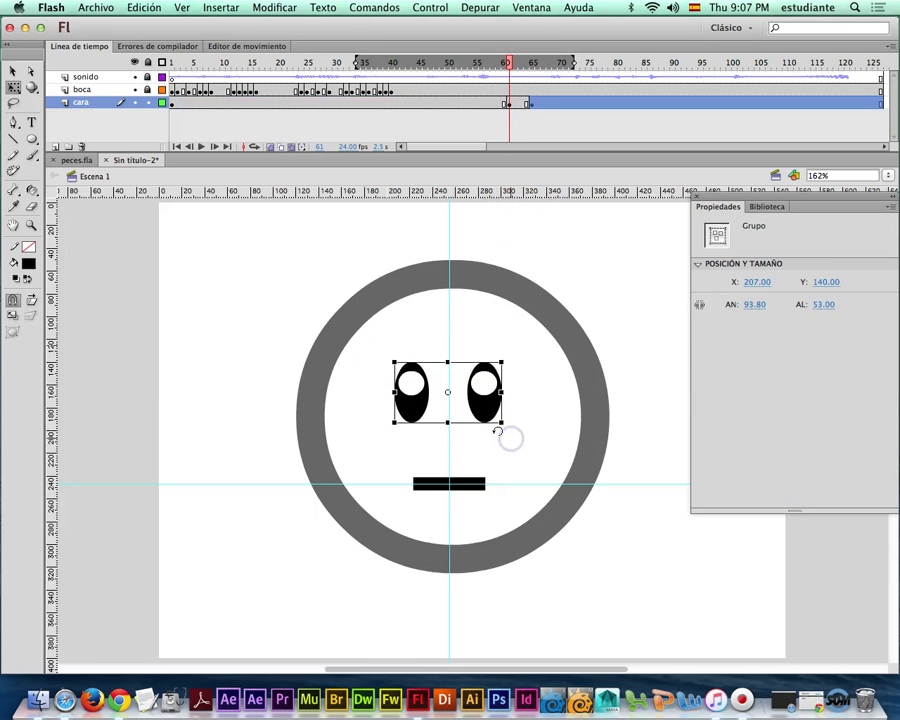
key(Delete)
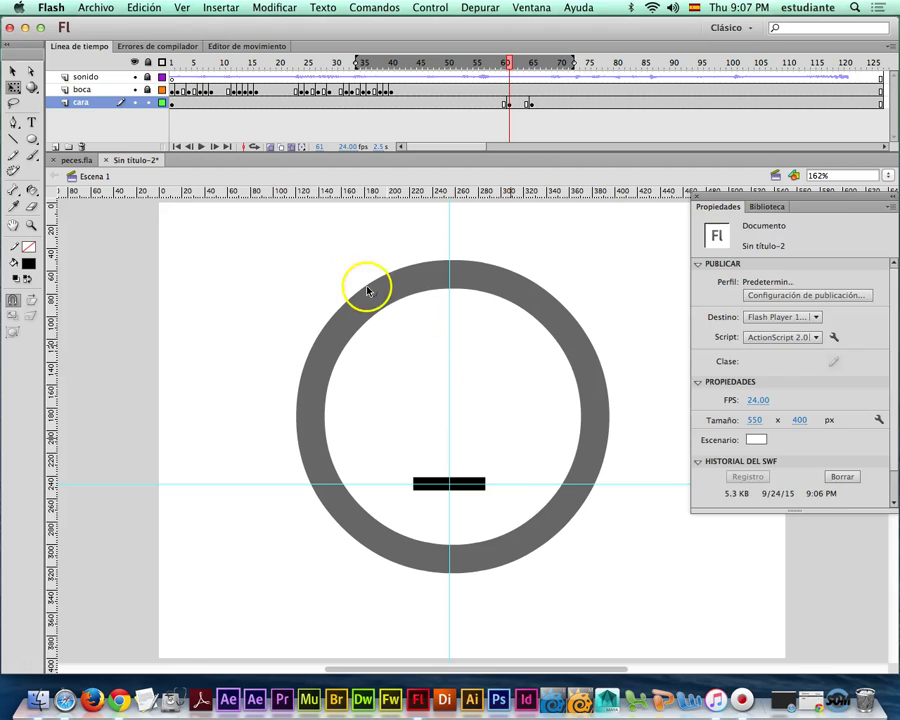
Paste the eyes in place on frame 1 of the cara layer.
click(171, 104)
click(408, 388)
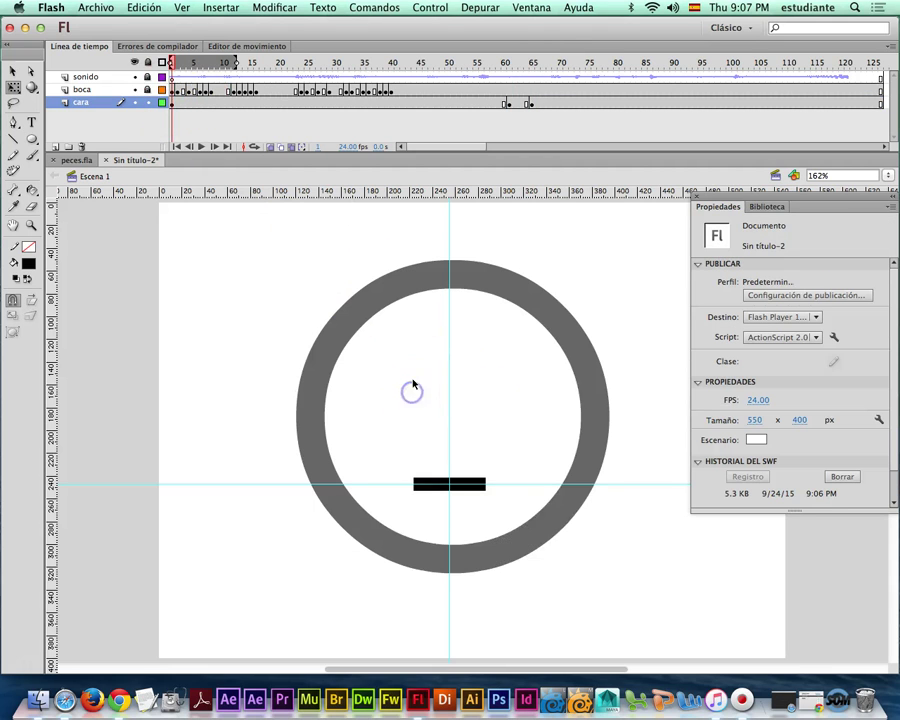
right_click(411, 382)
click(437, 413)
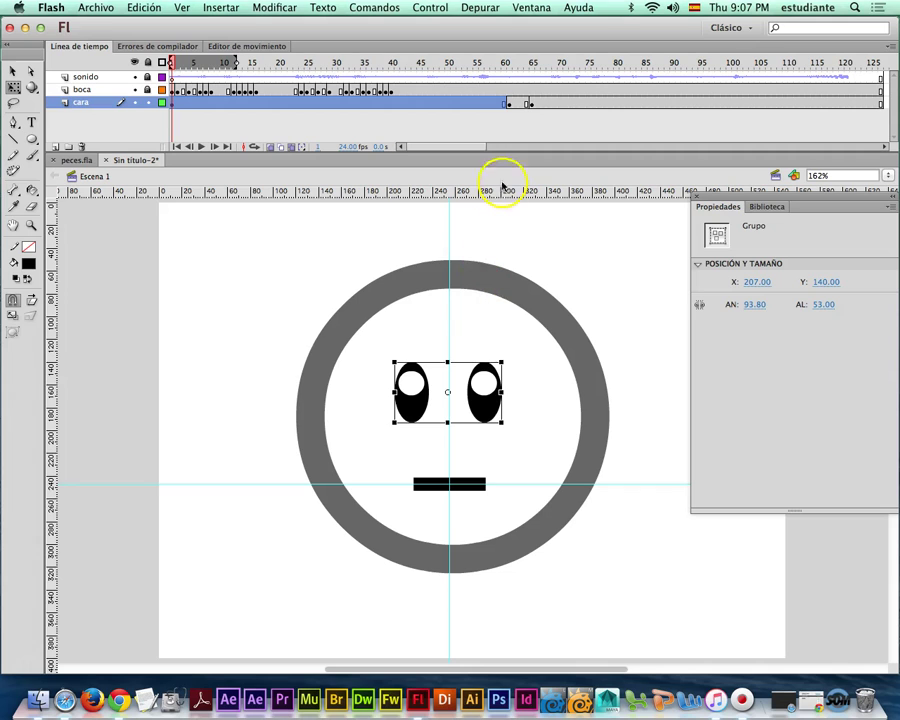
With the playhead at frame 61, delete the white highlights from both eyes.
click(510, 105)
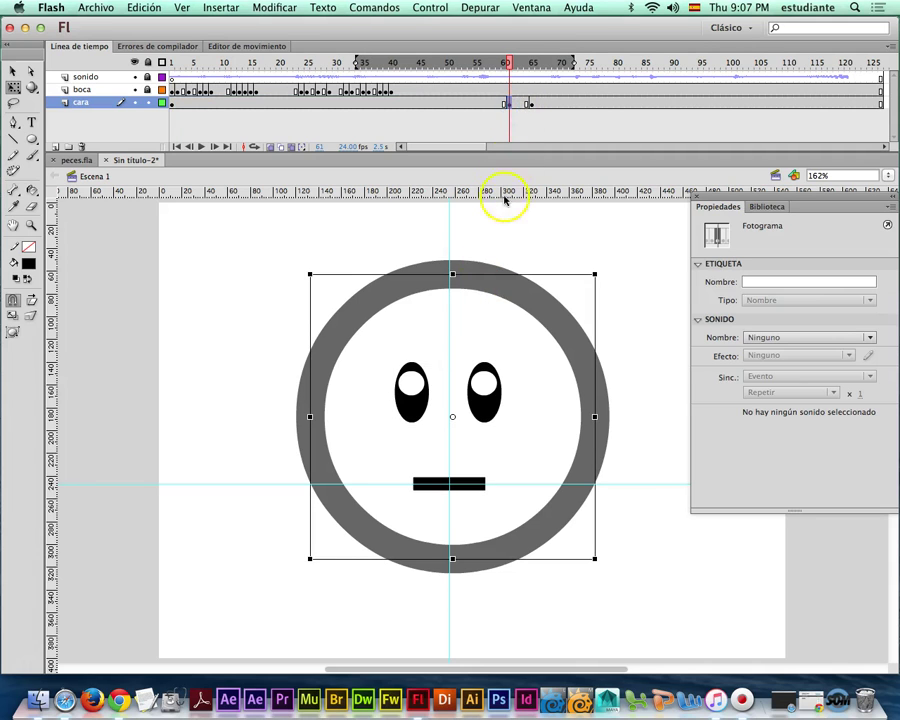
click(483, 371)
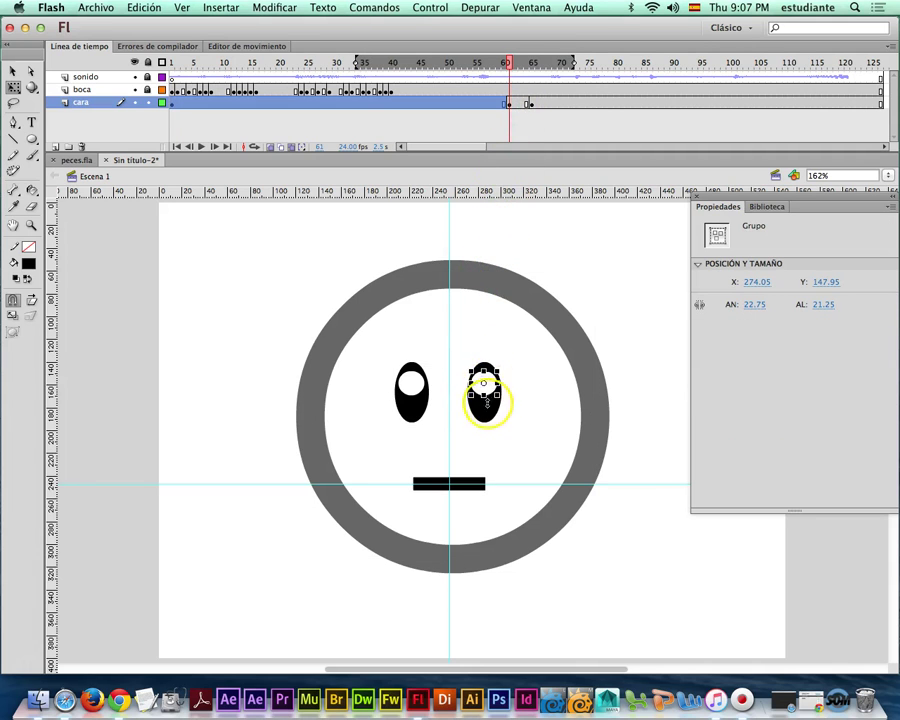
click(484, 401)
click(489, 383)
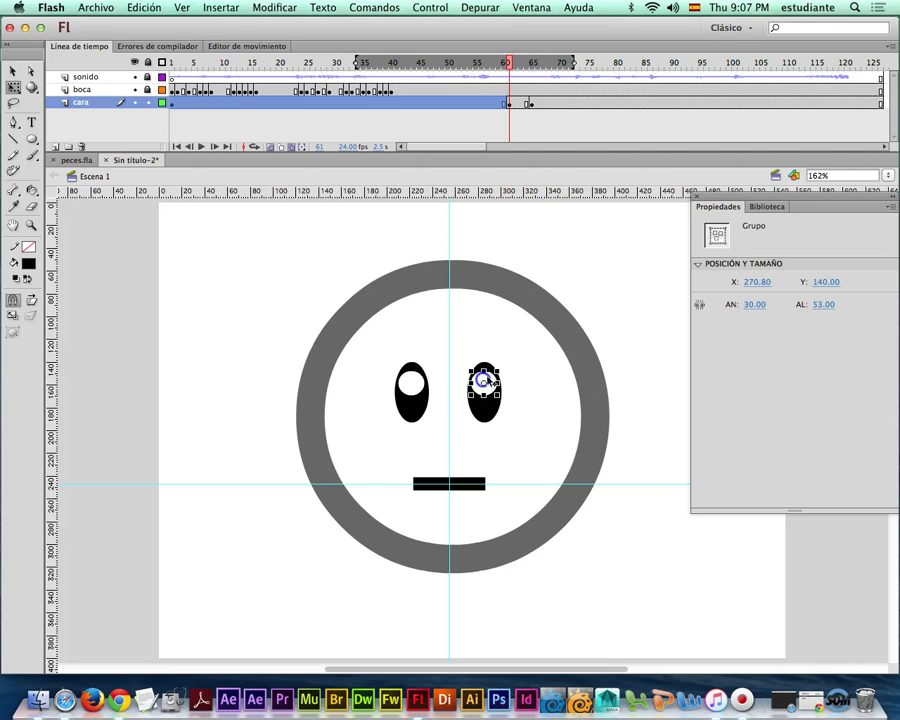
key(Delete)
click(413, 383)
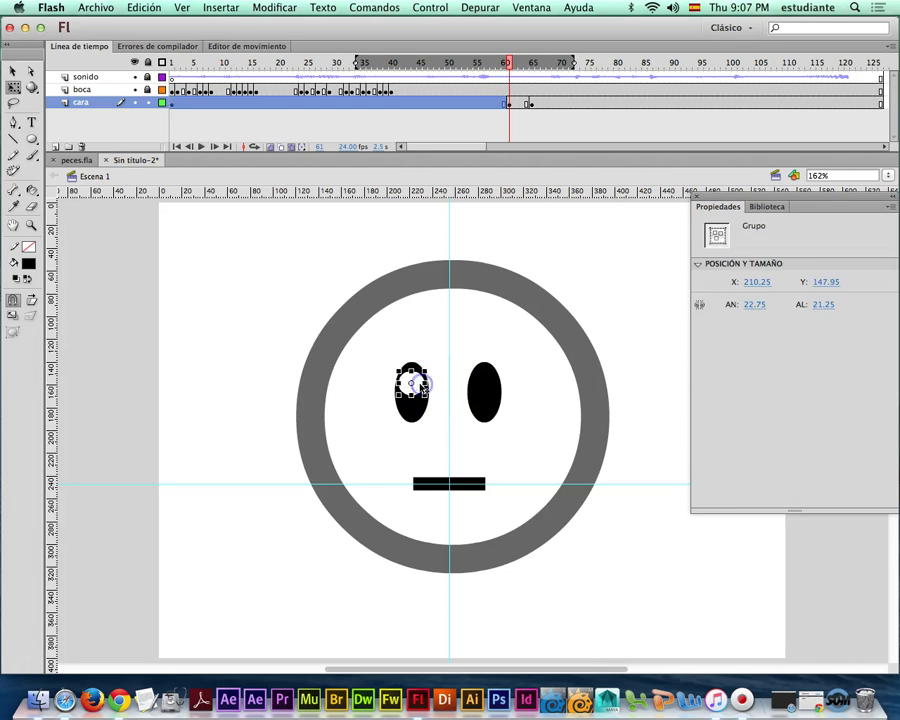
key(Delete)
Squash both black eye ovals vertically into thin closed eyes and check the face at frame 54.
click(420, 376)
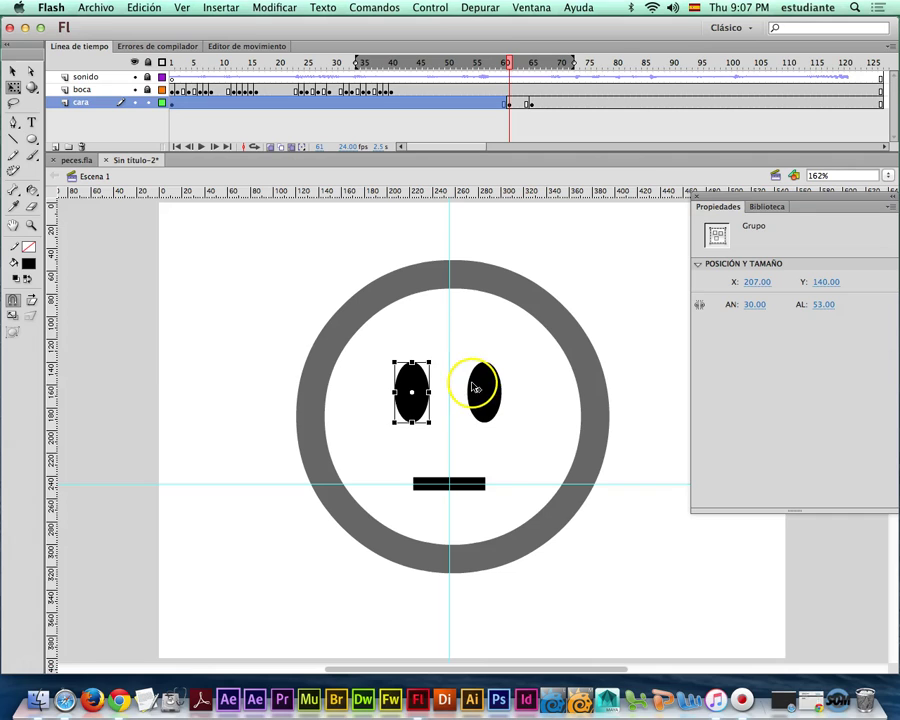
shift+click(476, 387)
drag(448, 367, 448, 384)
drag(507, 62, 469, 98)
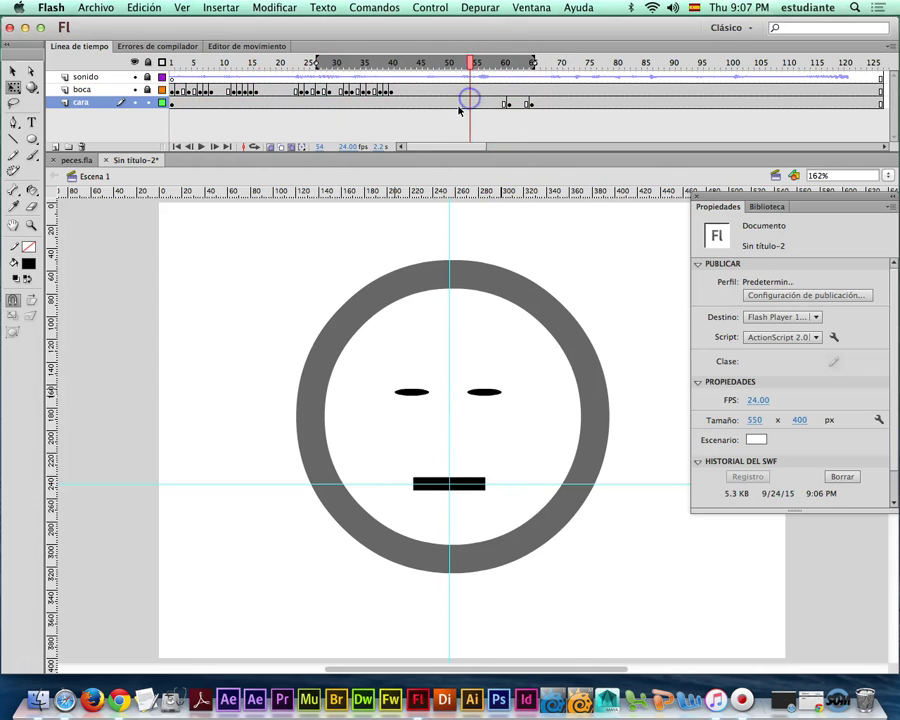
click(447, 107)
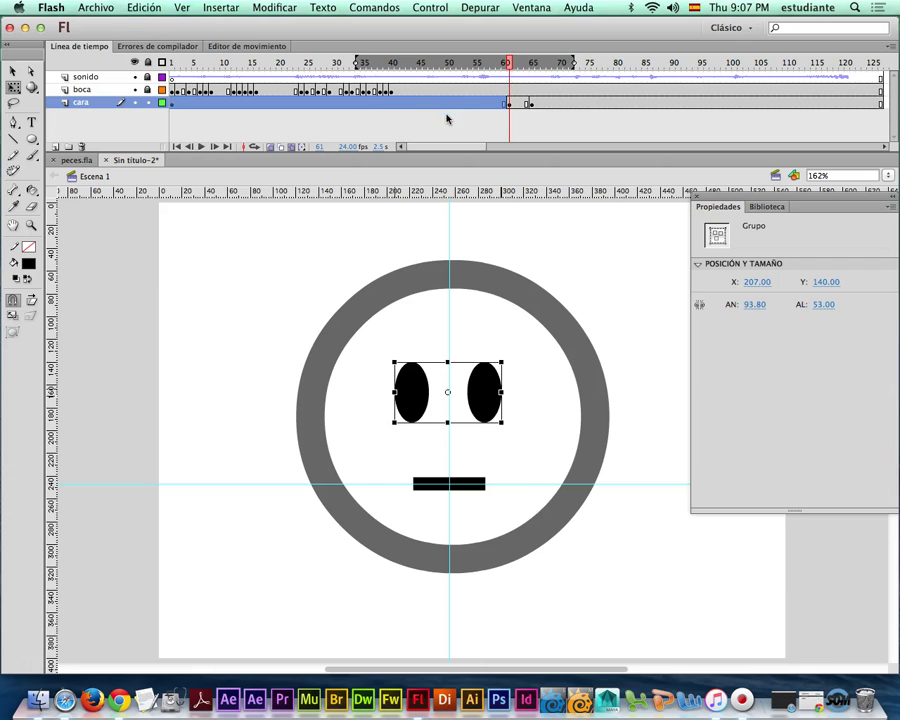
Undo the eye squash and the deletion of the white highlights.
key(super+z)
key(super+z)
key(super+z)
key(super+z)
Cut the complete eyes from the cara layer and check its keyframes at frames 1, 61 and 65.
click(413, 336)
drag(388, 346, 515, 436)
click(490, 418)
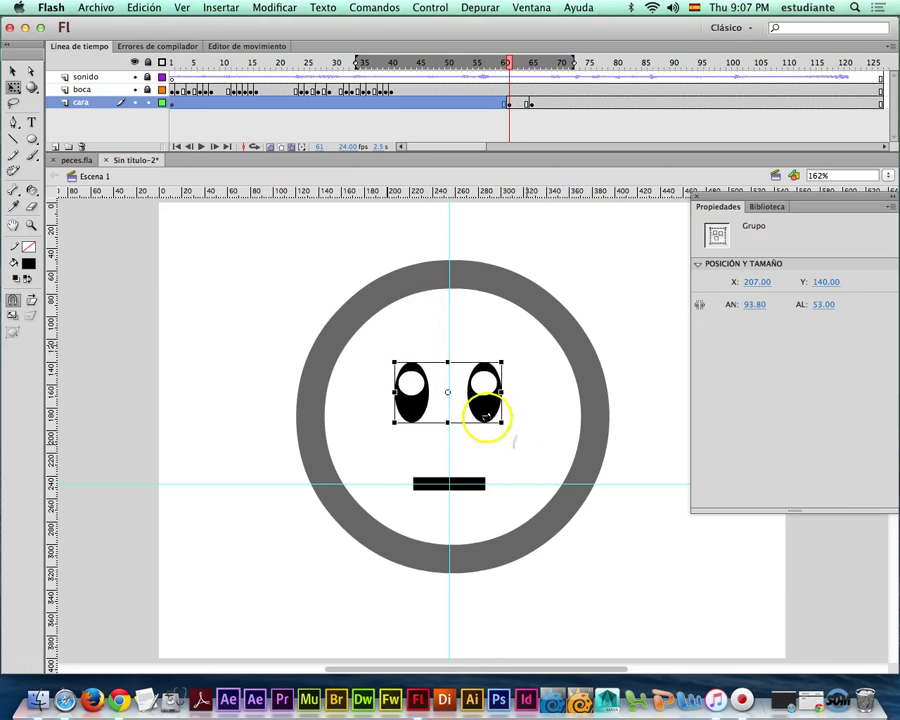
key(Delete)
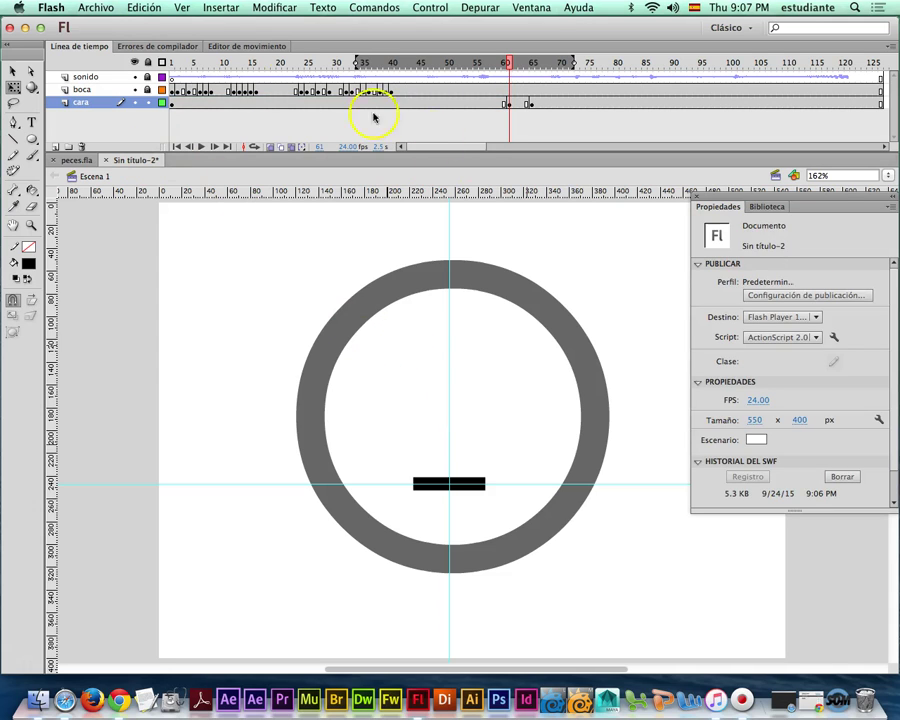
click(174, 104)
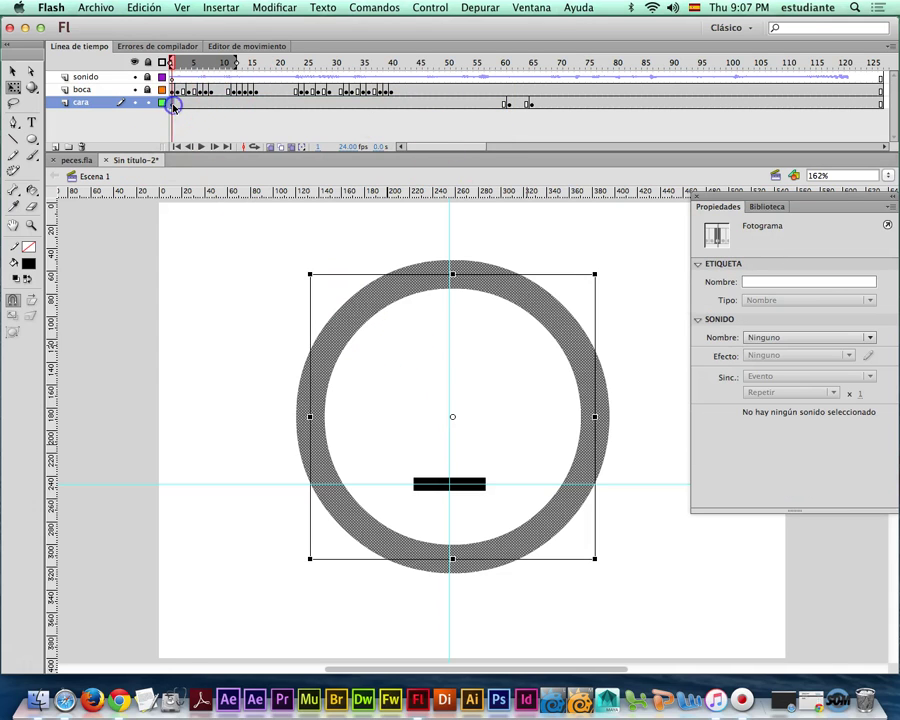
click(511, 104)
click(533, 104)
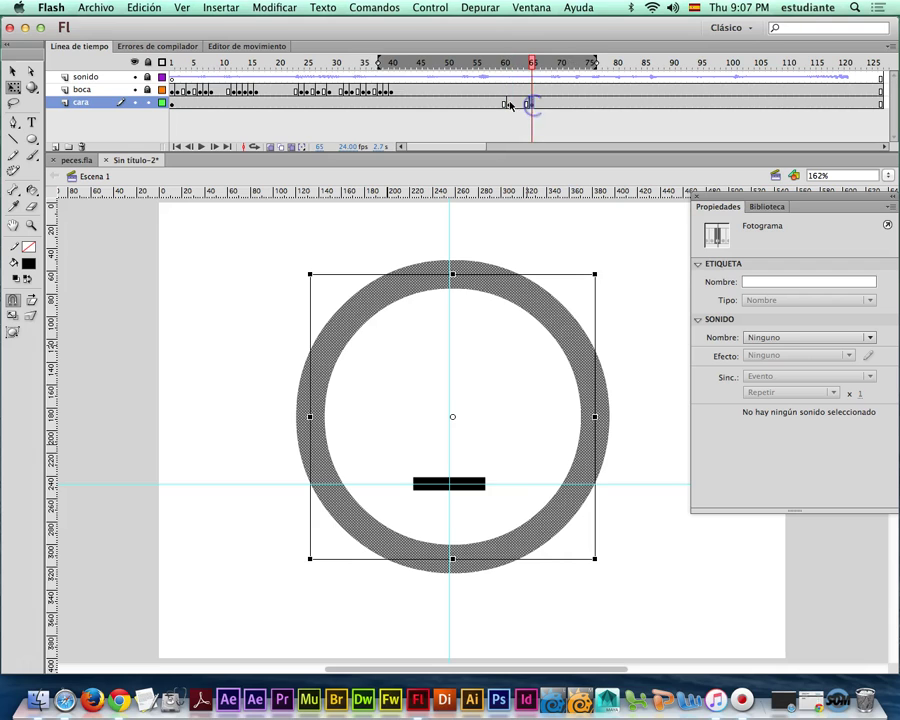
Add a layer named ojos above cara and paste the eyes onto it in place.
click(56, 147)
click(78, 104)
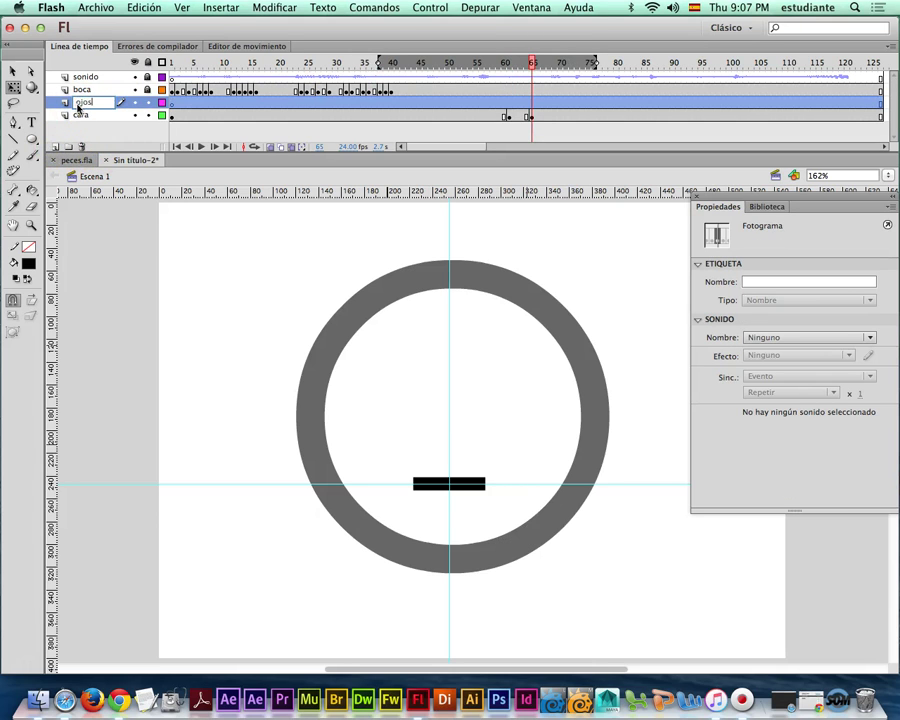
click(257, 285)
right_click(392, 351)
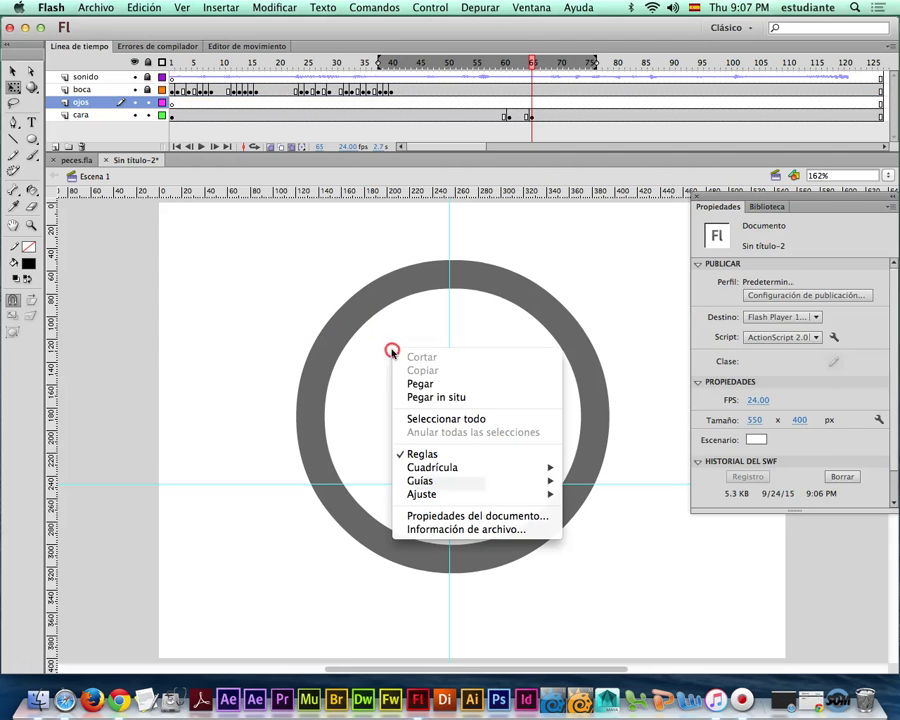
click(436, 397)
Lock the cara layer and toggle the visibility of ojos to check its contents.
click(147, 115)
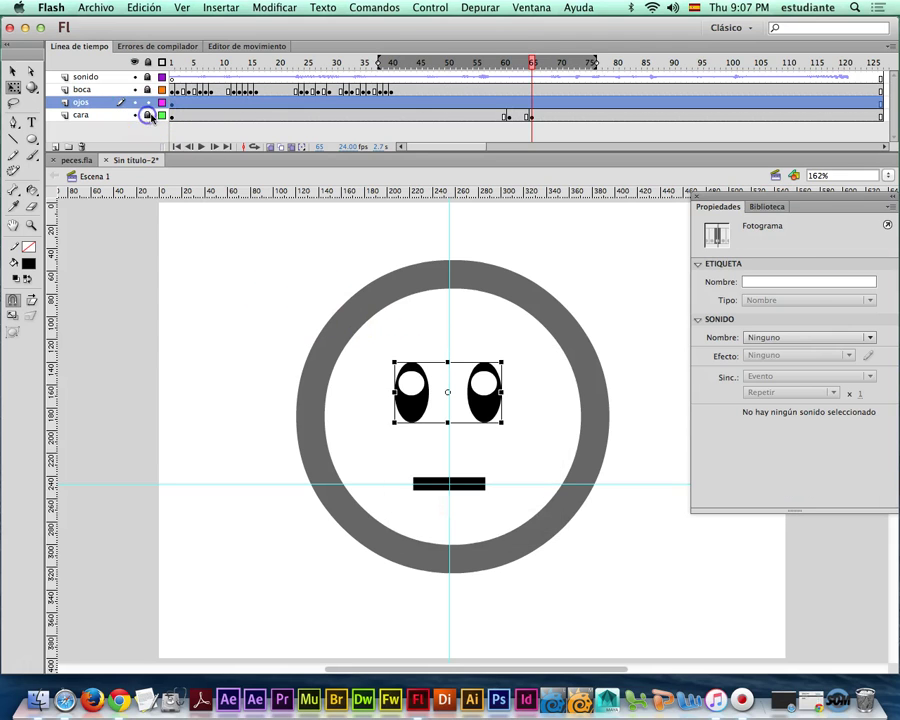
click(135, 103)
click(135, 103)
Clear the cara layer's keyframes at frames 61 and 65.
scroll(500, 120, right, 5)
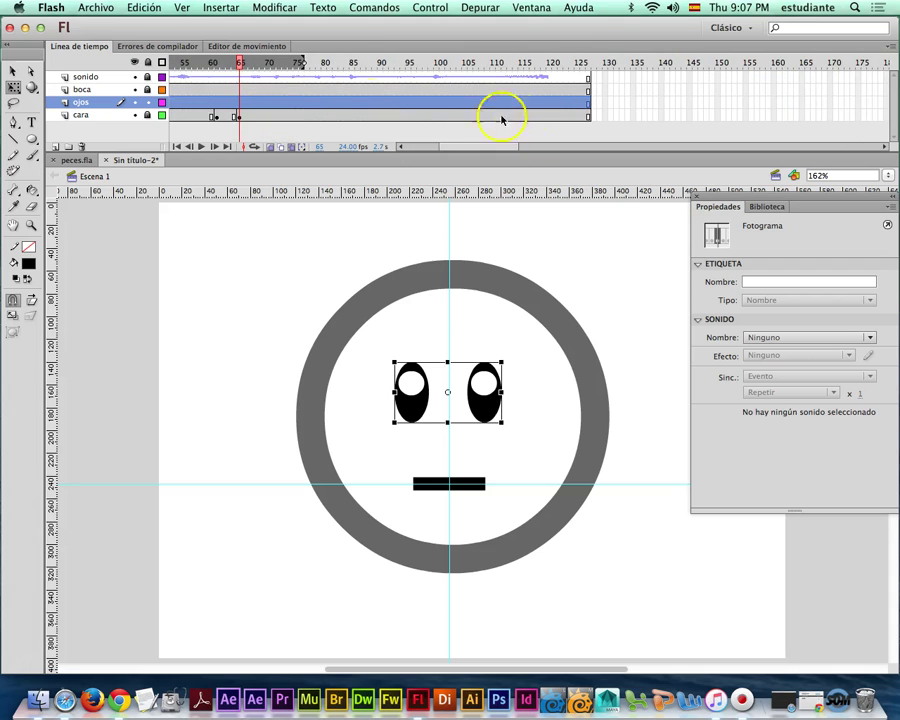
click(218, 117)
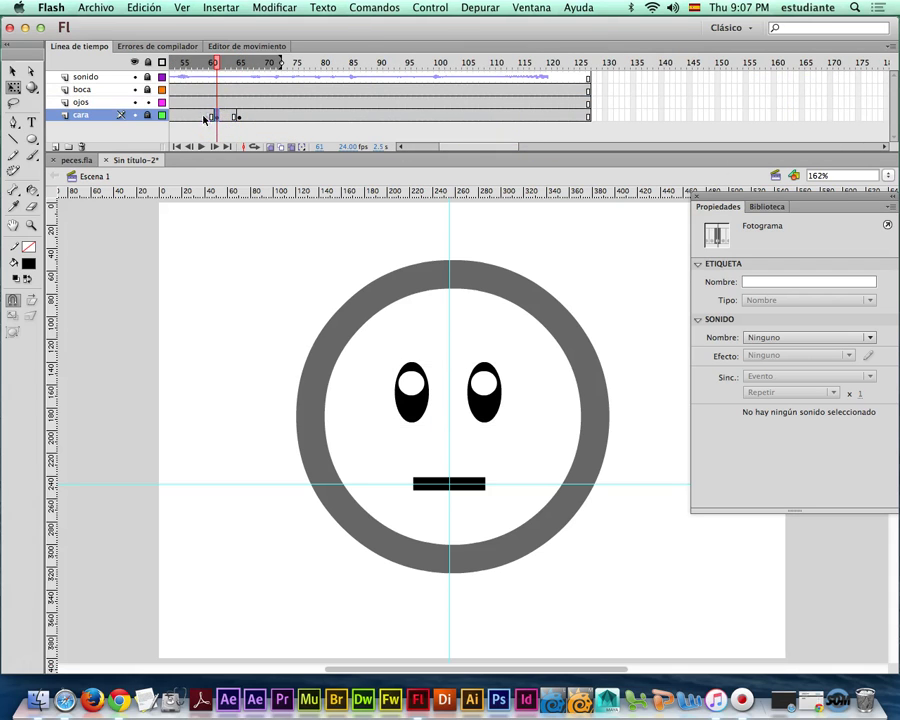
right_click(216, 116)
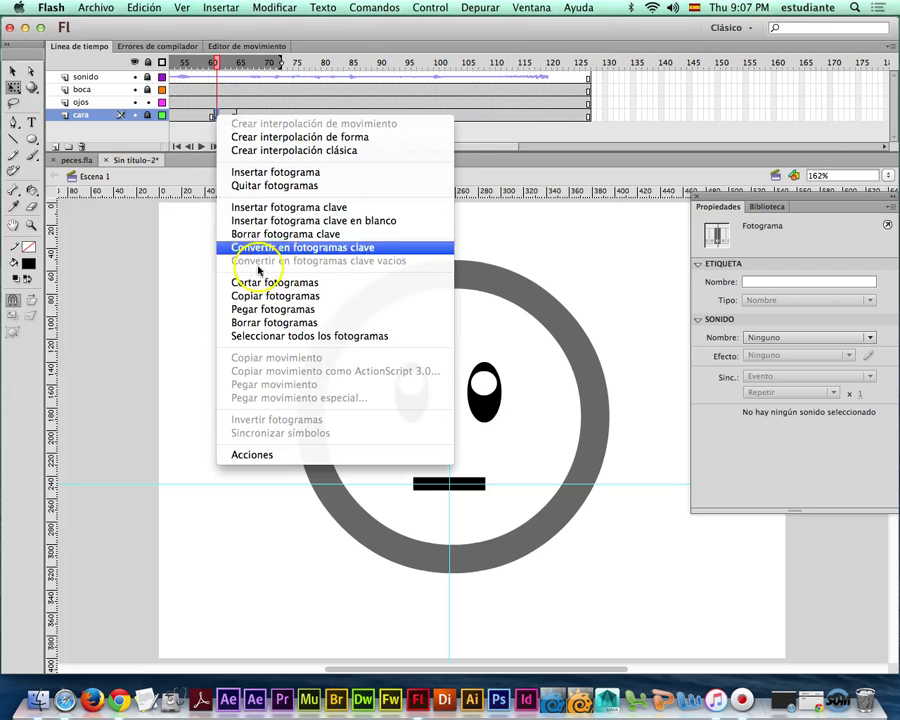
click(282, 235)
click(237, 118)
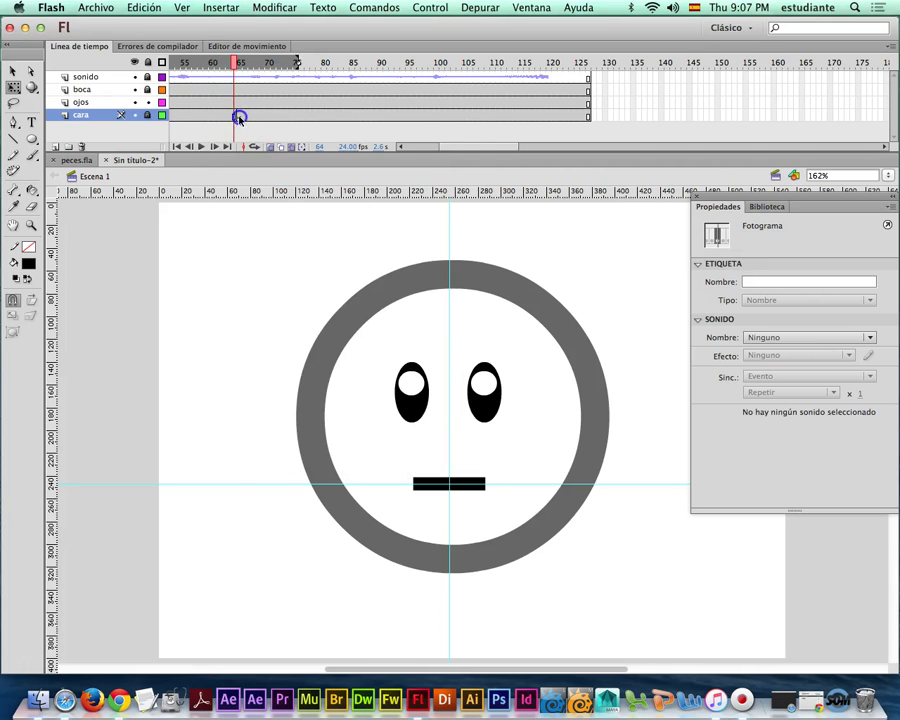
click(240, 118)
right_click(240, 118)
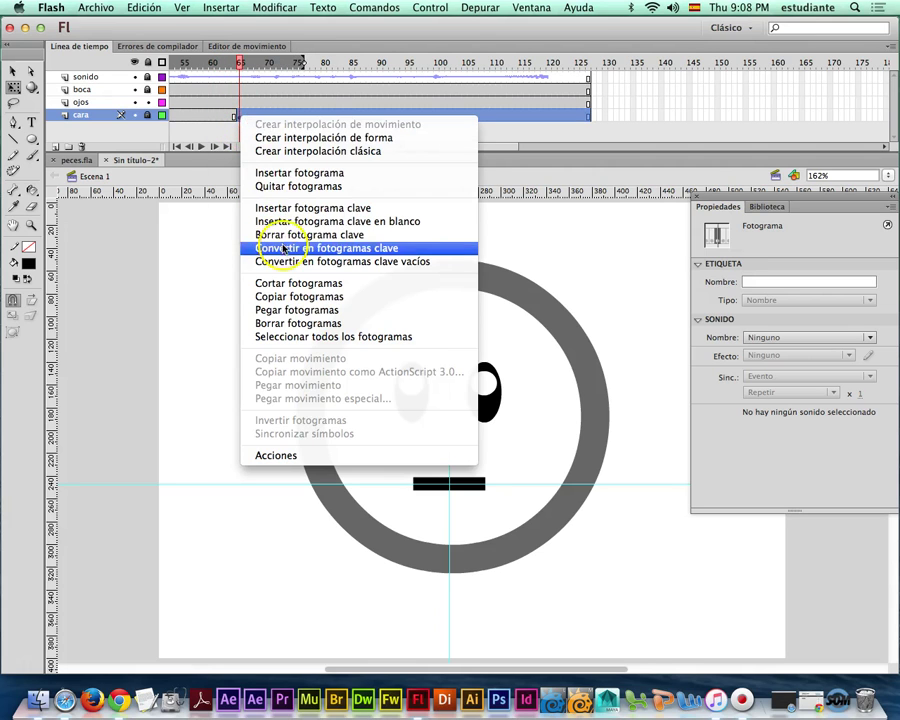
click(284, 234)
Insert keyframes on the ojos layer at frames 61 and 66.
click(216, 103)
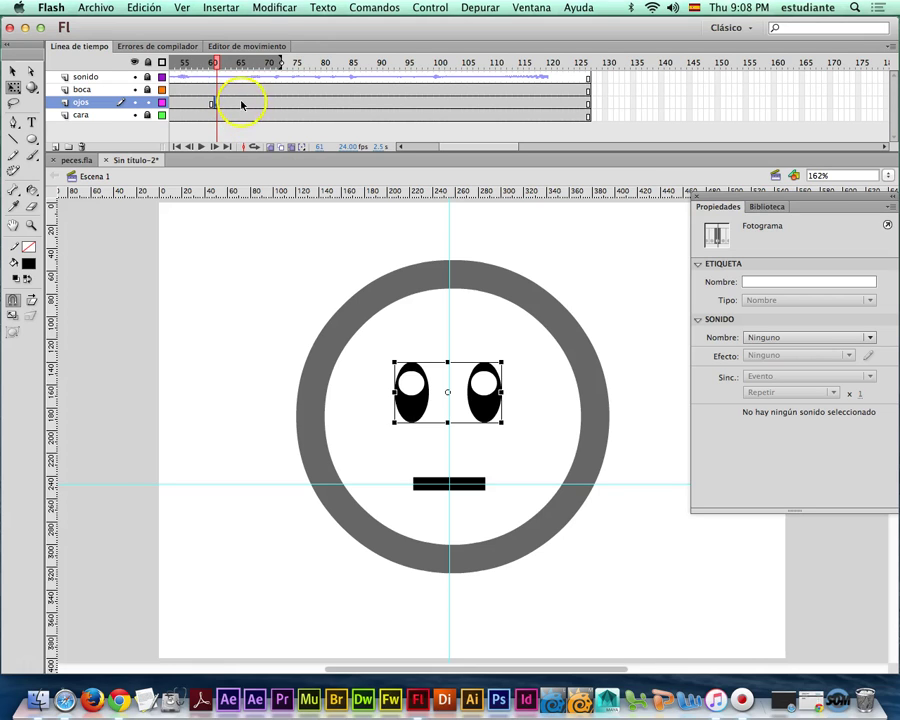
click(245, 104)
key(F5)
click(216, 104)
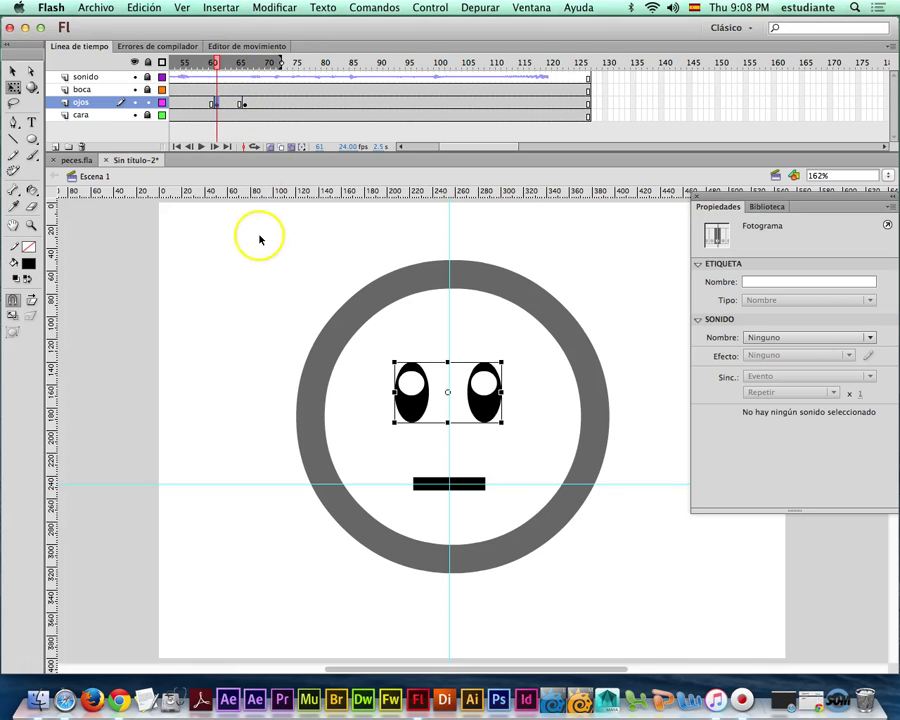
Empty the ojos keyframe at frame 61 and hide the sonido, boca and cara layers.
click(381, 345)
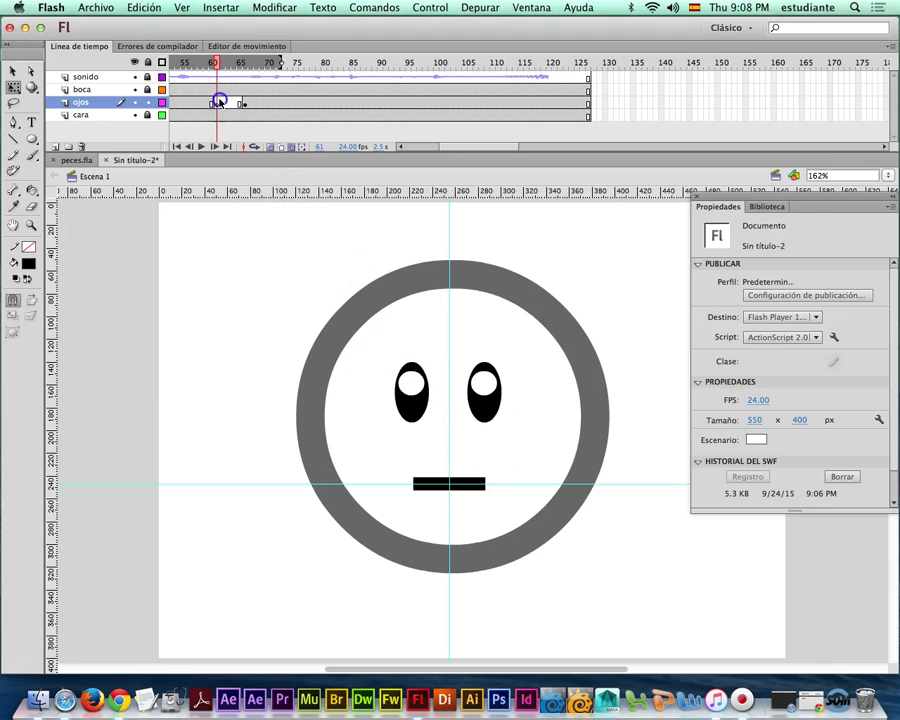
click(218, 102)
click(135, 89)
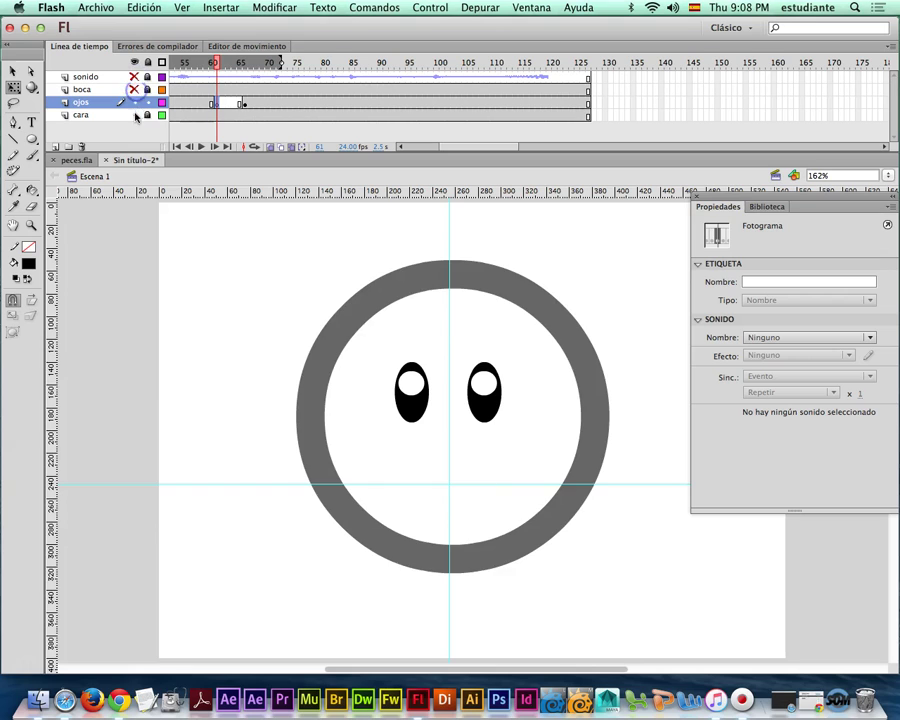
click(135, 114)
click(135, 102)
click(135, 102)
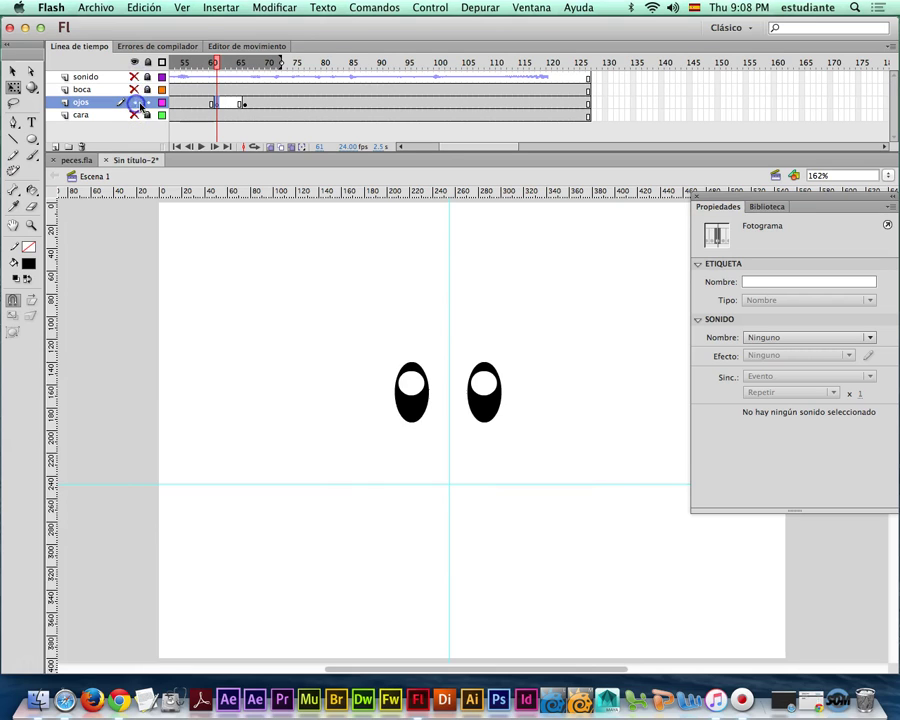
Check the contents of the ojos keyframes at frames 1, 61 and 66.
drag(212, 65, 207, 66)
drag(437, 148, 300, 124)
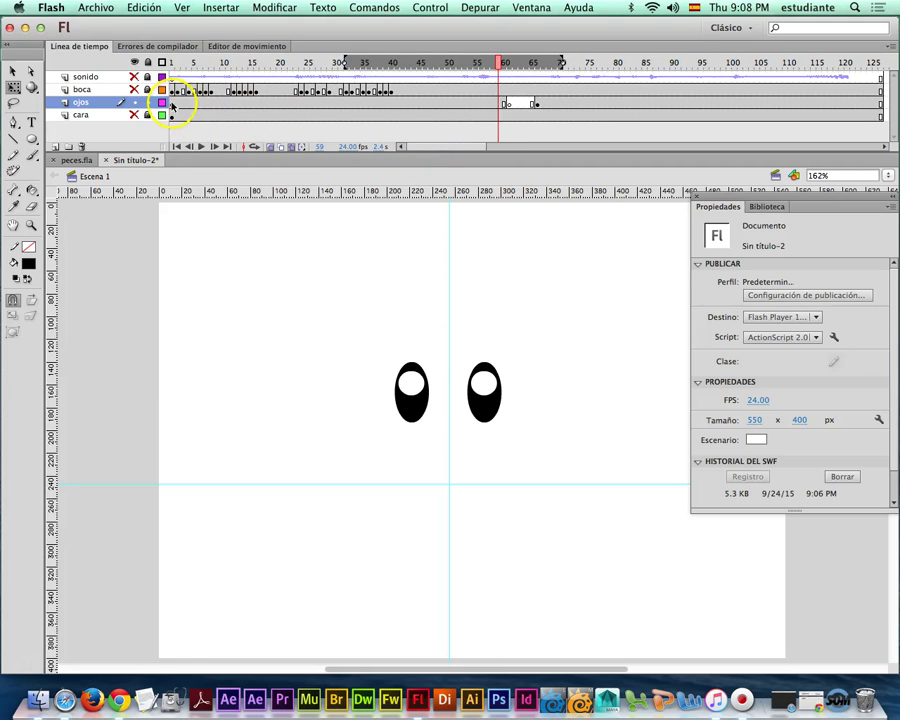
click(176, 103)
click(510, 104)
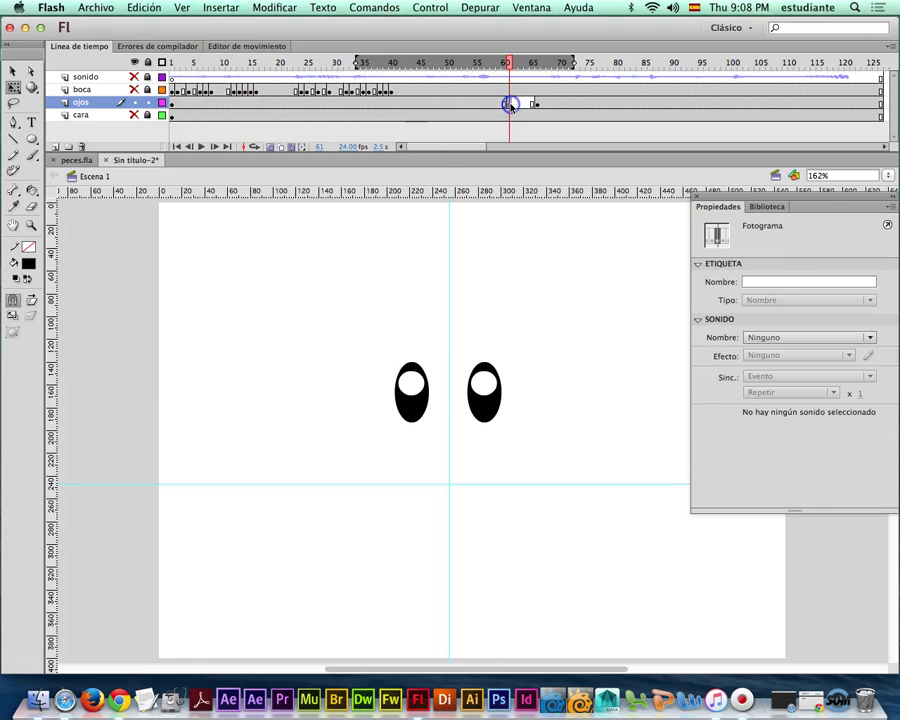
click(538, 104)
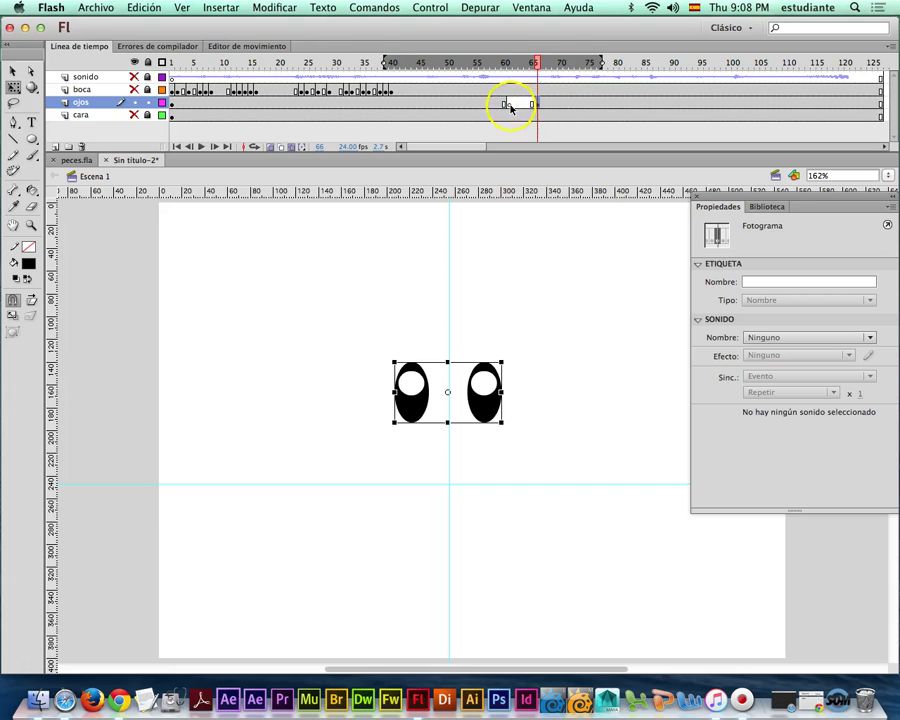
click(510, 104)
Dismiss the Wi-Fi login window and delete the eyes still displayed on the stage at frame 61.
click(493, 382)
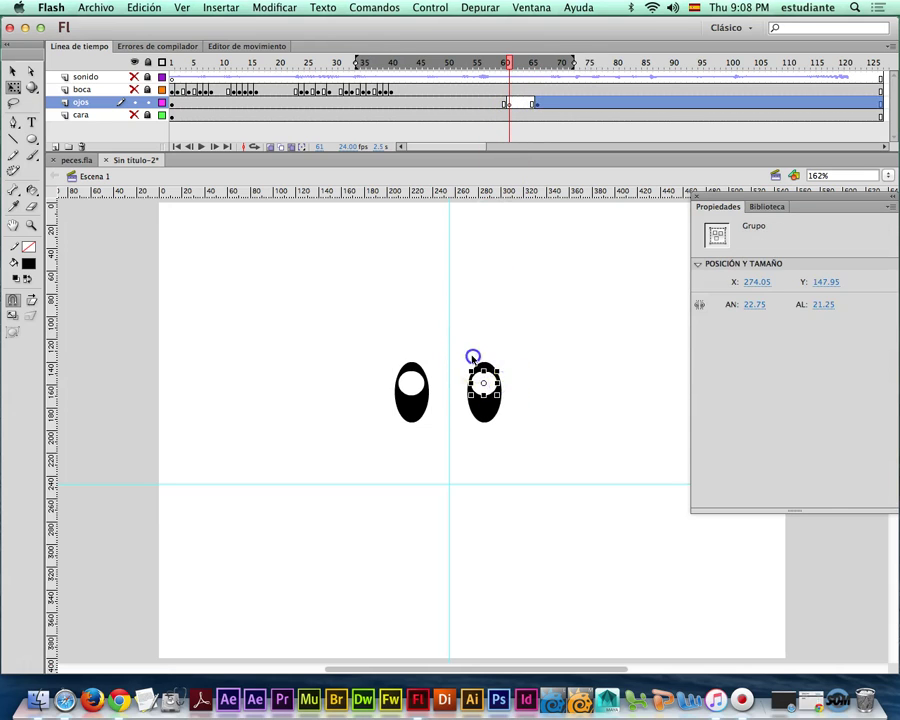
click(437, 114)
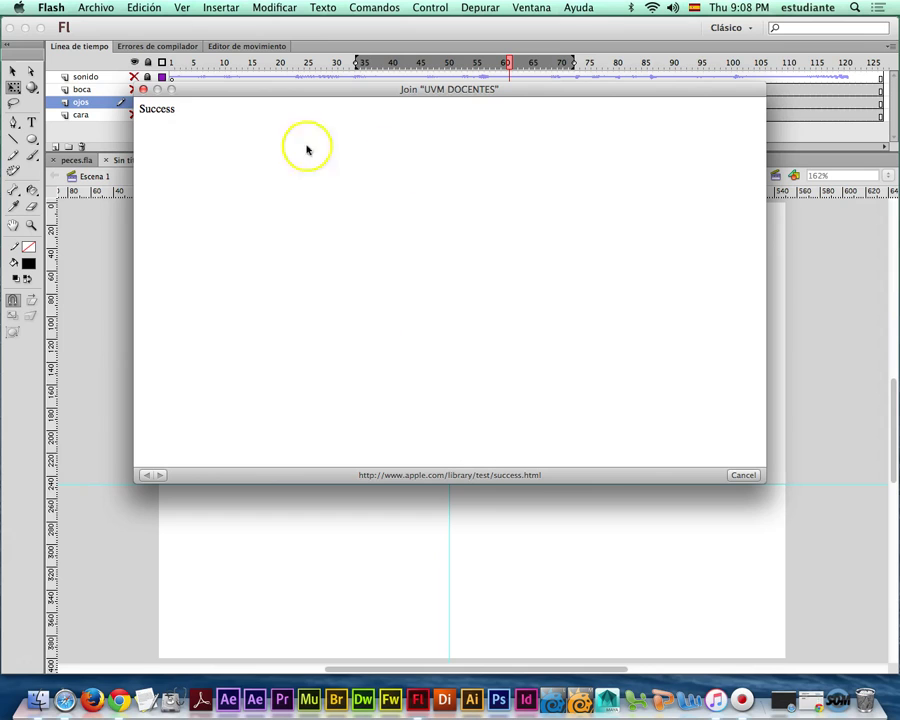
click(143, 89)
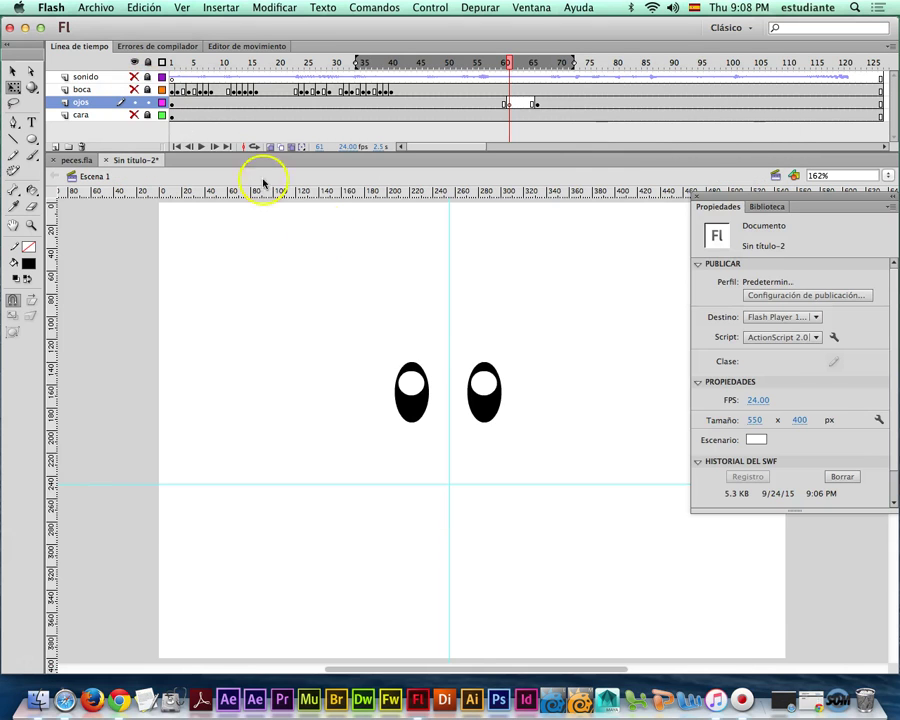
drag(374, 344, 569, 475)
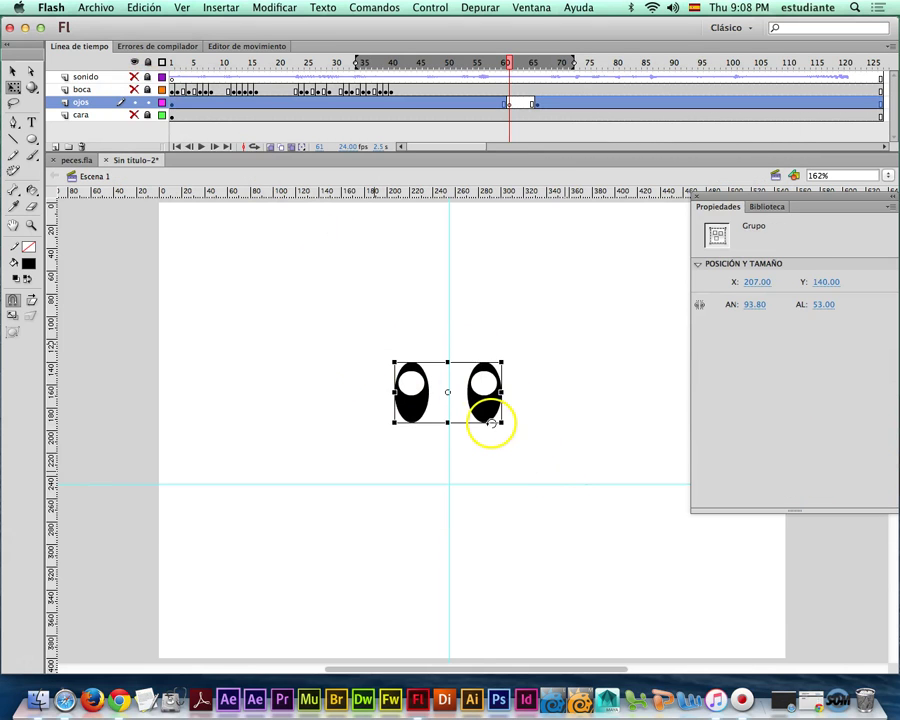
key(Delete)
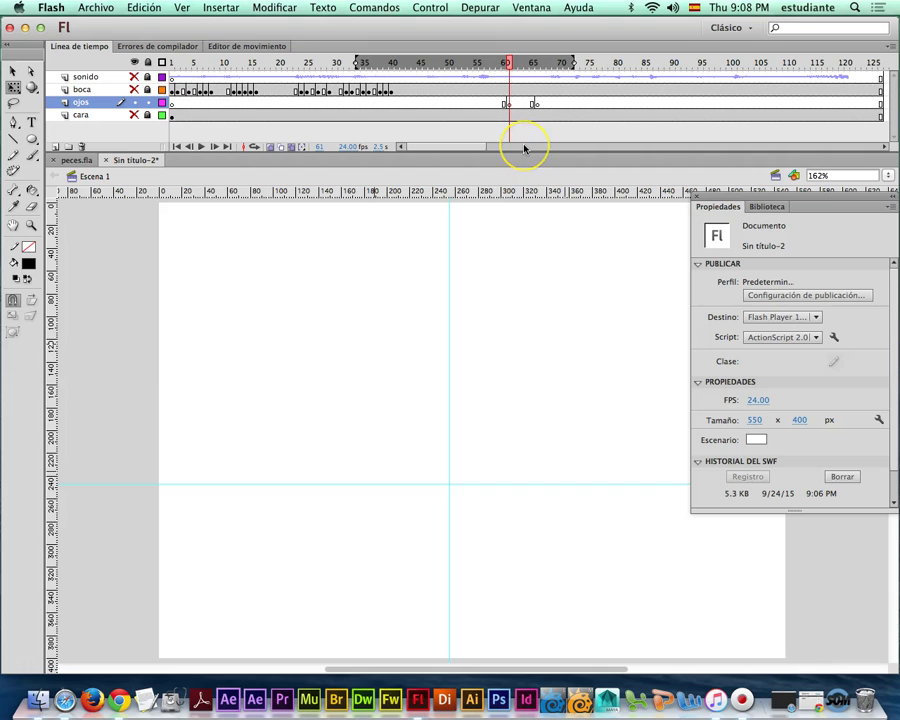
Undo the eye deletions and layer hiding, back to the filled ojos keyframes at frames 61 and 66.
key(super+z)
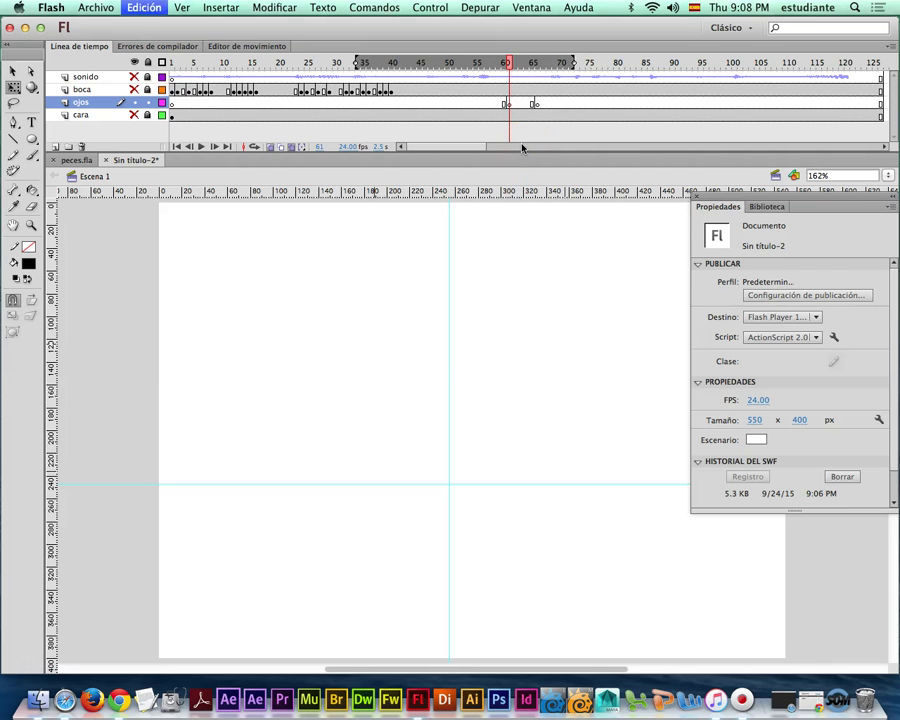
key(super+z)
key(super+z)
key(super+z)
key(super+z)
key(super+z)
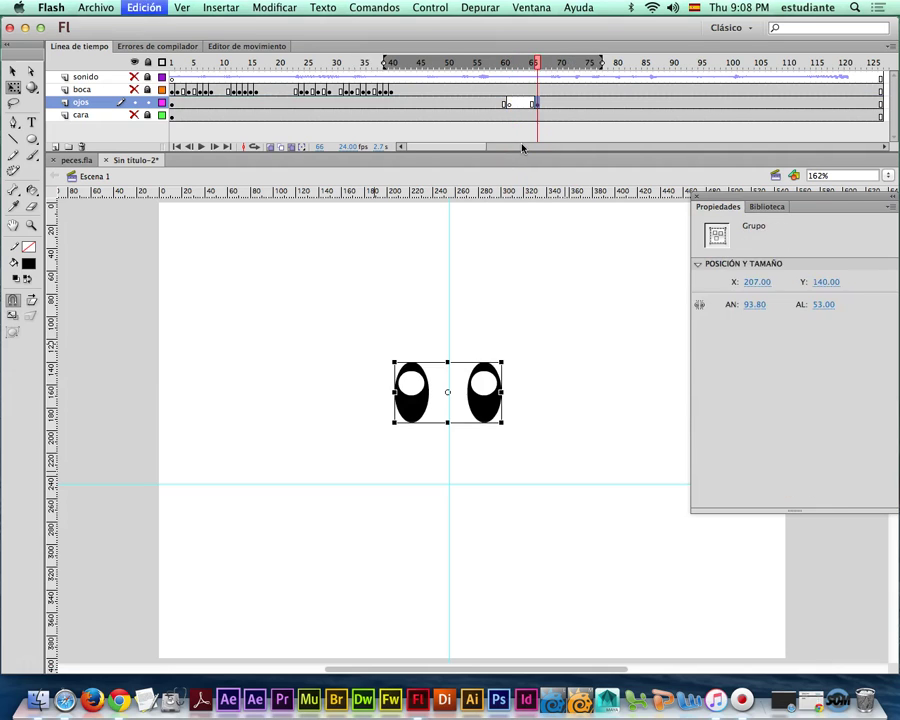
key(super+z)
key(super+z)
key(super+z)
key(super+z)
key(super+z)
key(super+z)
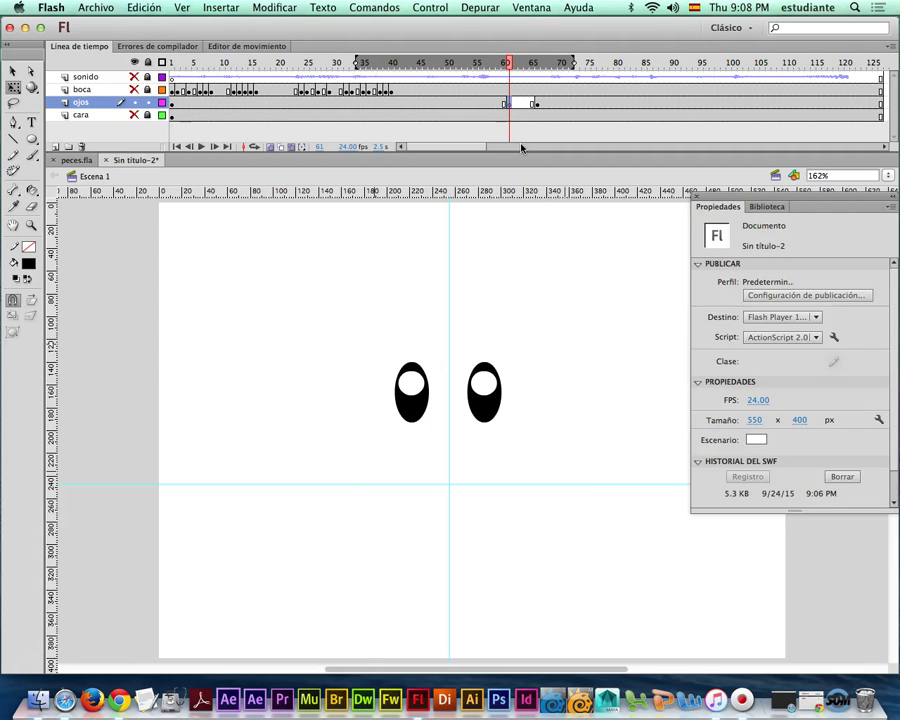
key(super+z)
key(super+z)
key(super+z)
key(super+z)
key(super+z)
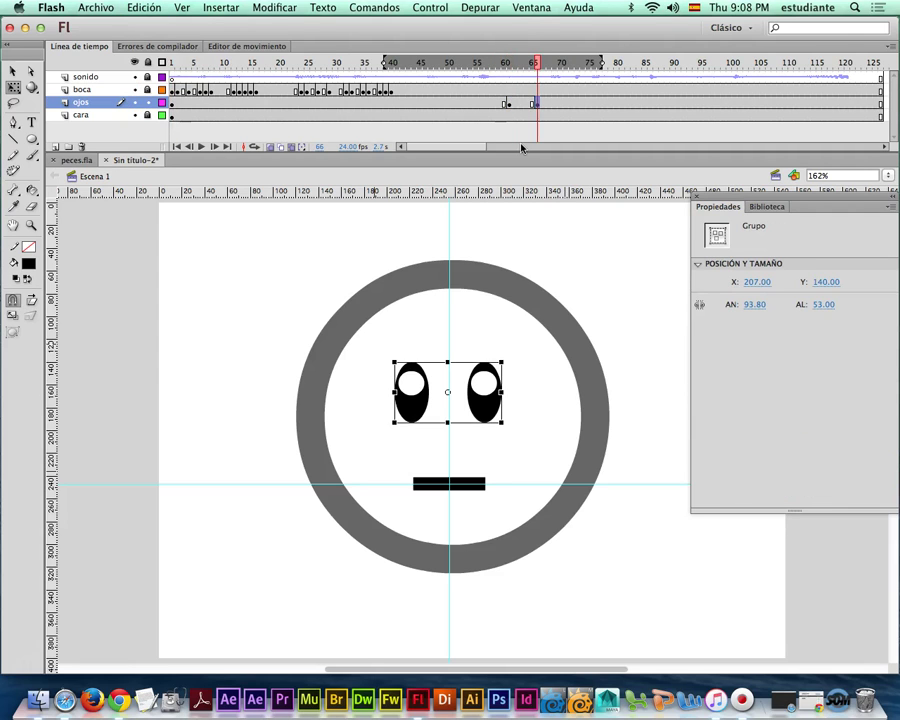
Hide the cara, boca and sonido layers and clear the eyes from the ojos keyframe at frame 61.
click(134, 115)
click(135, 89)
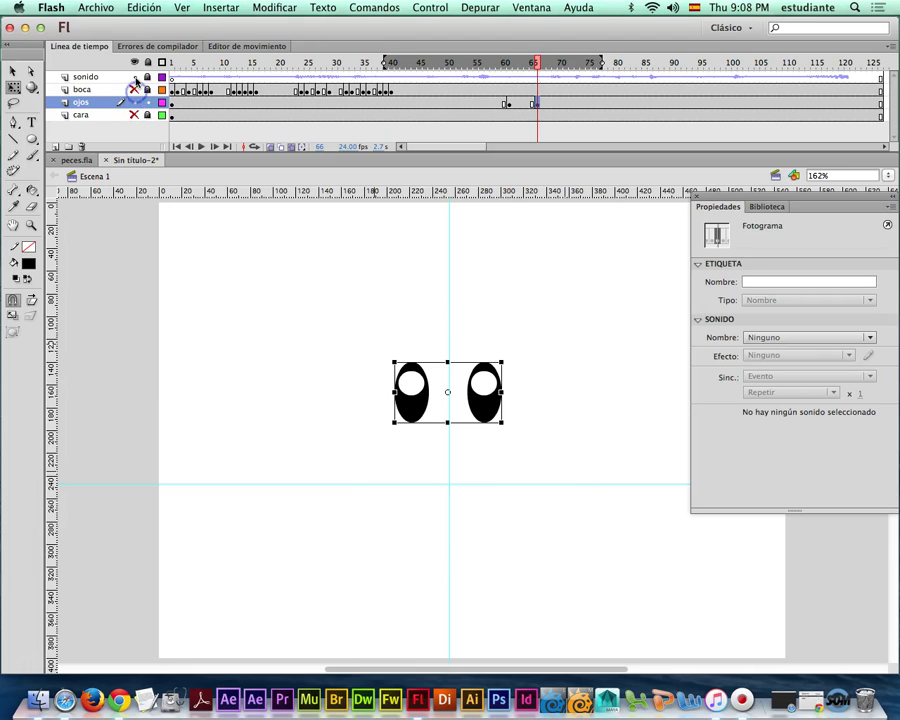
click(524, 88)
click(508, 103)
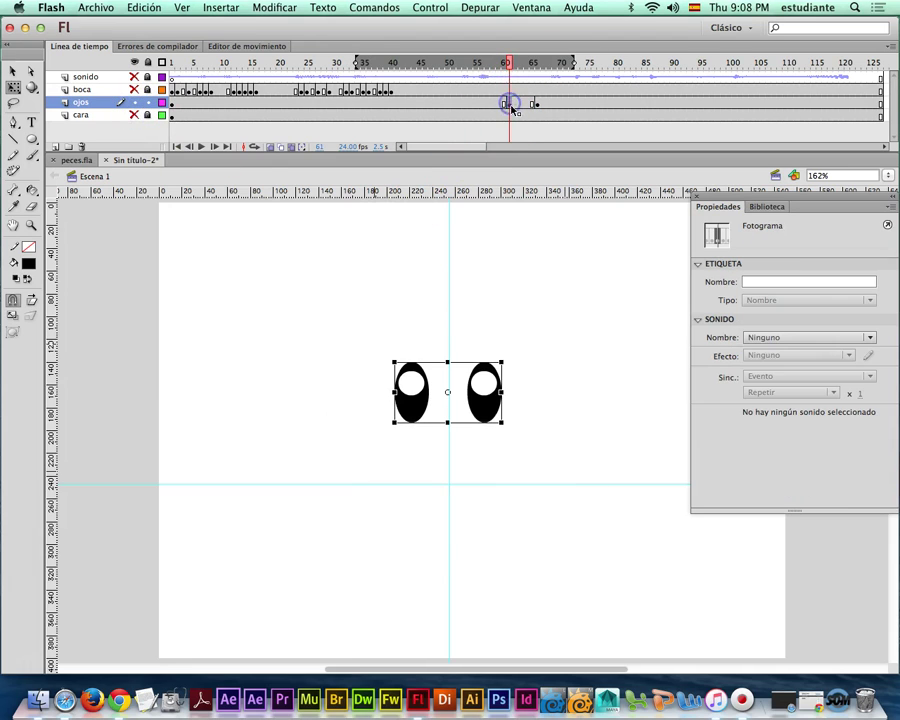
double_click(513, 106)
click(518, 109)
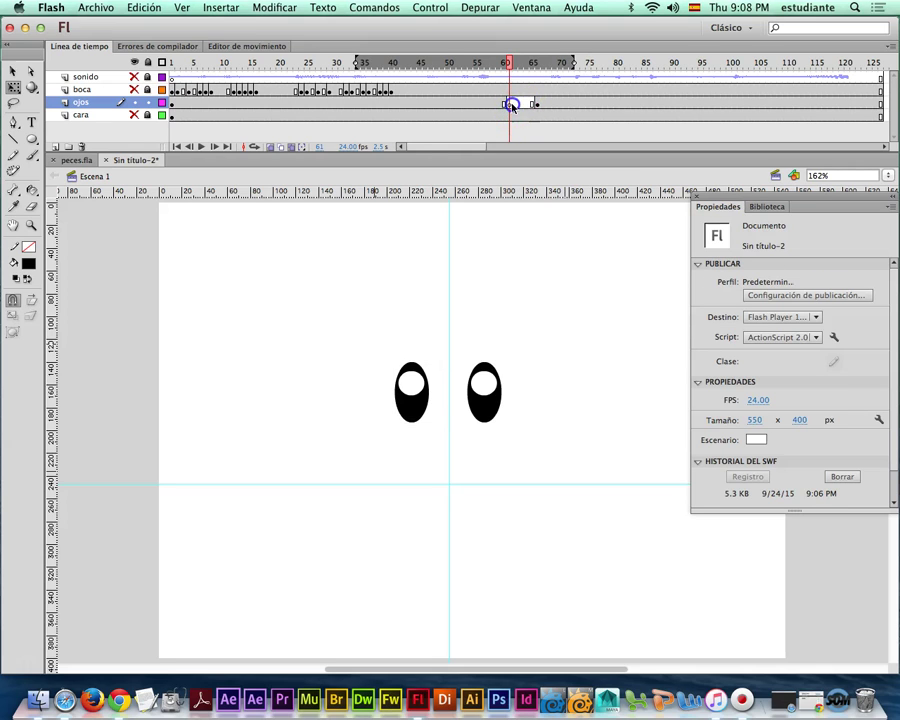
Select the eyes still displayed on the stage at frame 61 and delete them.
click(510, 104)
click(389, 377)
drag(384, 341, 530, 446)
click(482, 388)
key(Delete)
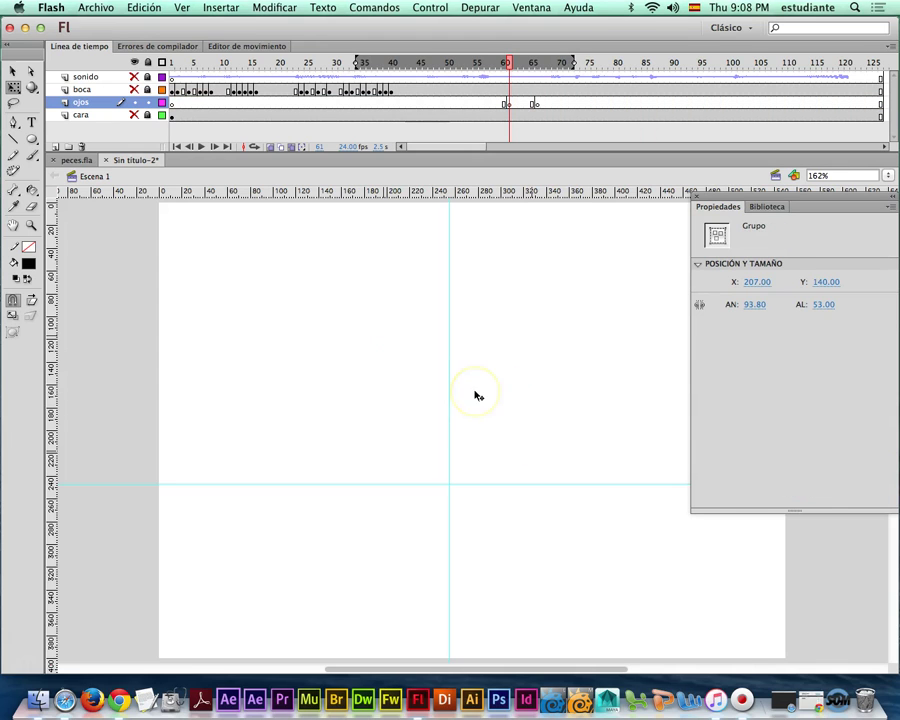
click(477, 396)
Paint two short horizontal black closed-eye lines with the Brush tool on ojos at frame 61.
click(32, 154)
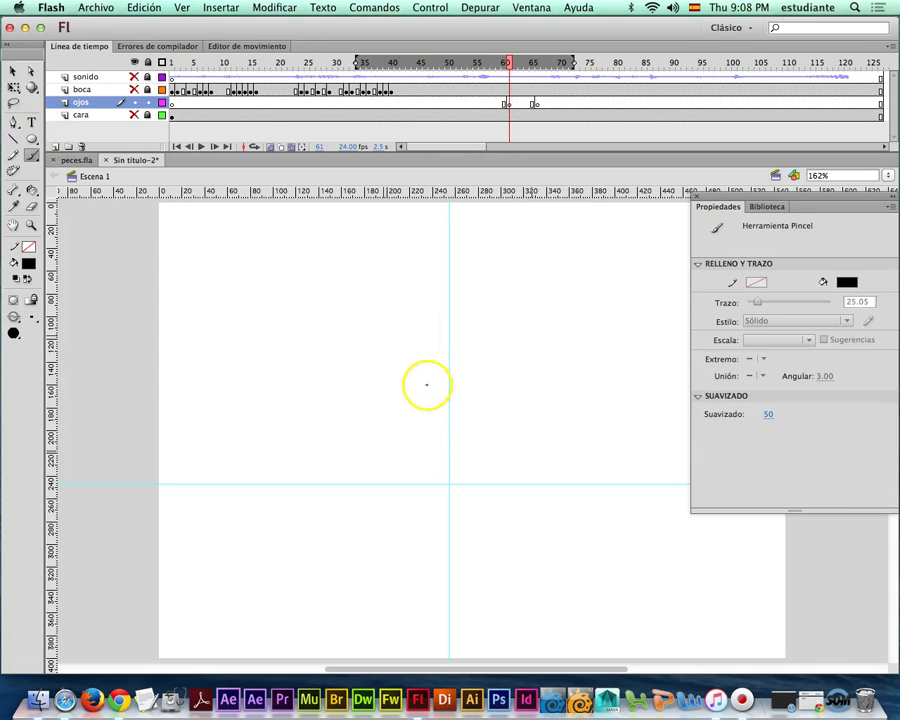
drag(397, 382, 436, 382)
drag(478, 382, 507, 383)
mouse_move(510, 72)
mouse_down()
mouse_move(490, 66)
mouse_move(556, 66)
mouse_move(382, 70)
mouse_move(392, 62)
mouse_move(424, 72)
mouse_move(362, 76)
mouse_move(146, 60)
mouse_move(172, 70)
mouse_move(173, 84)
mouse_up()
click(134, 102)
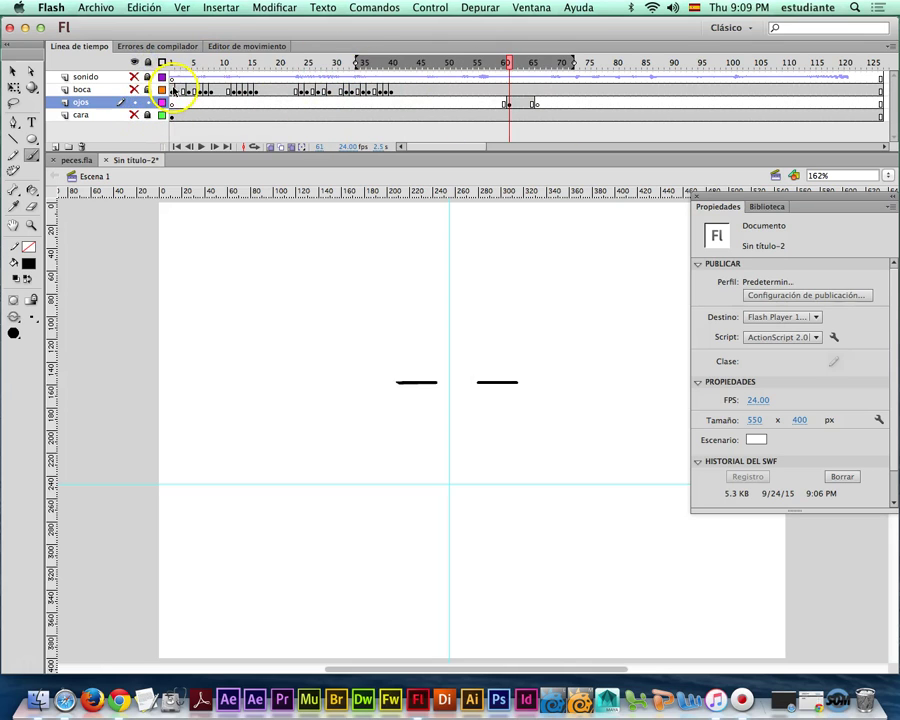
Show the cara, boca and sonido layers again and switch to the Selection tool, undoing the stray brush dot.
click(105, 107)
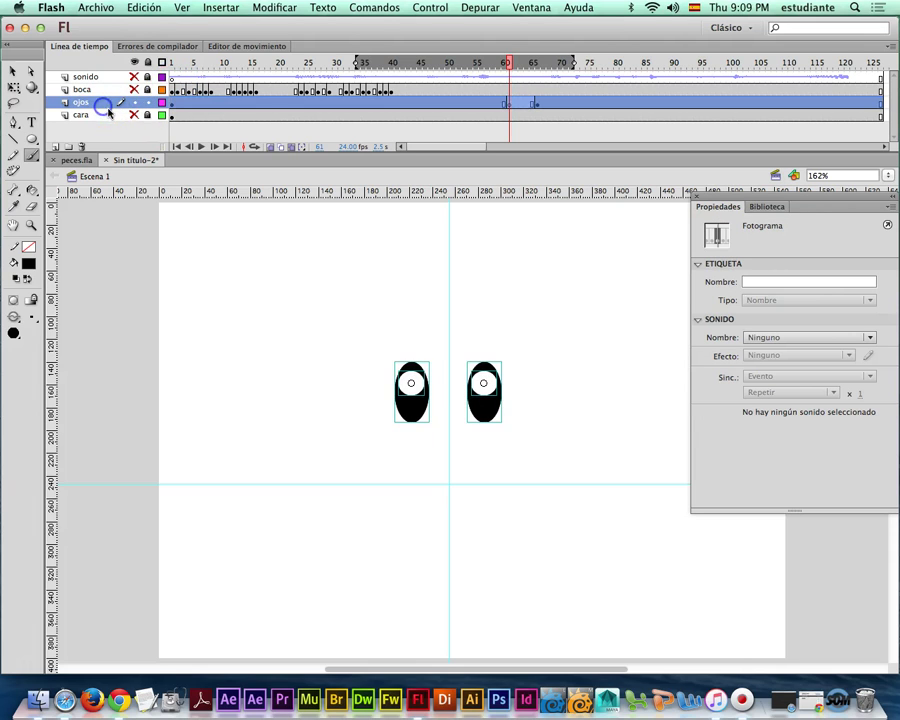
click(134, 114)
click(134, 89)
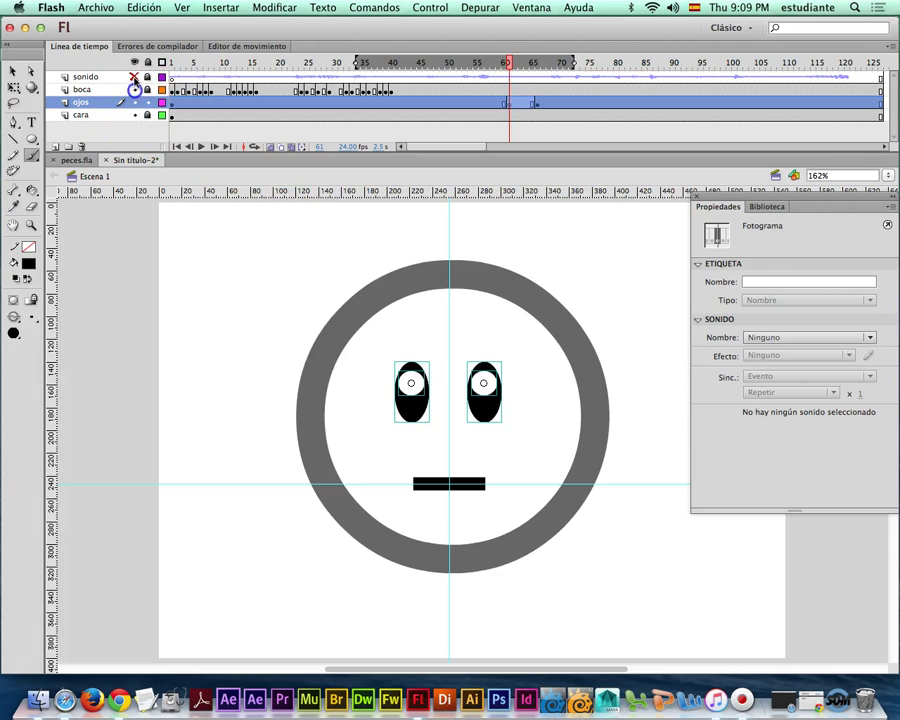
click(318, 210)
click(13, 71)
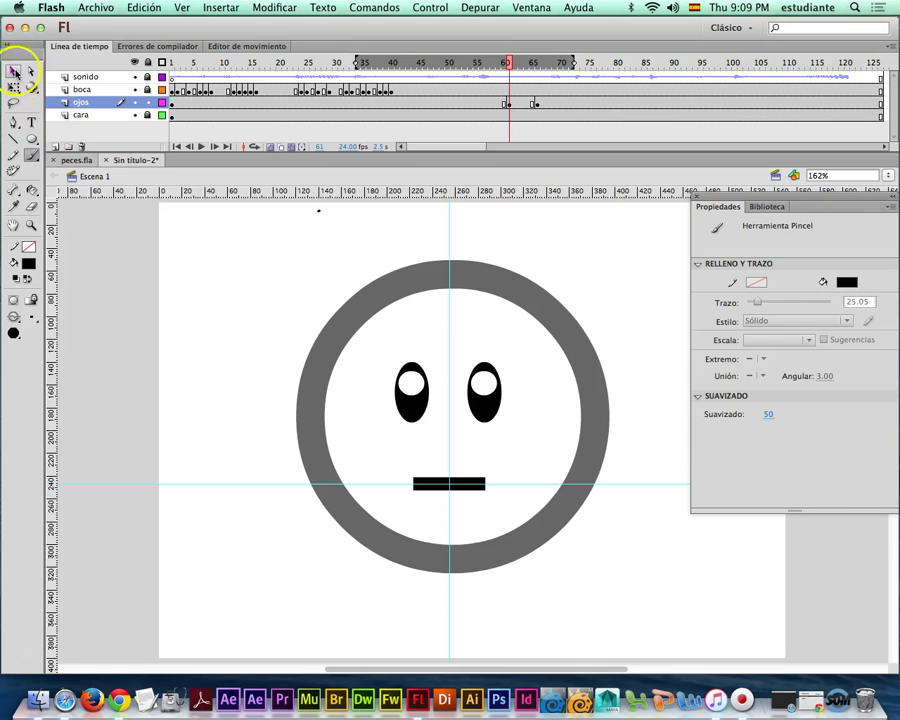
key(super+z)
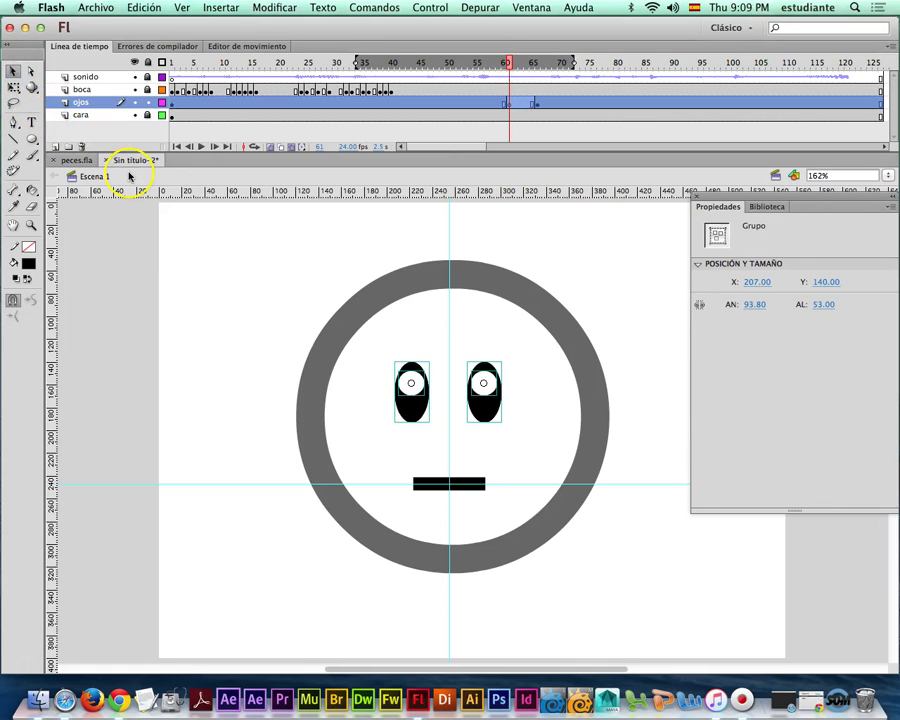
Preview the movie to check the blink, close the preview and move the playhead to frame 46.
key(super+Return)
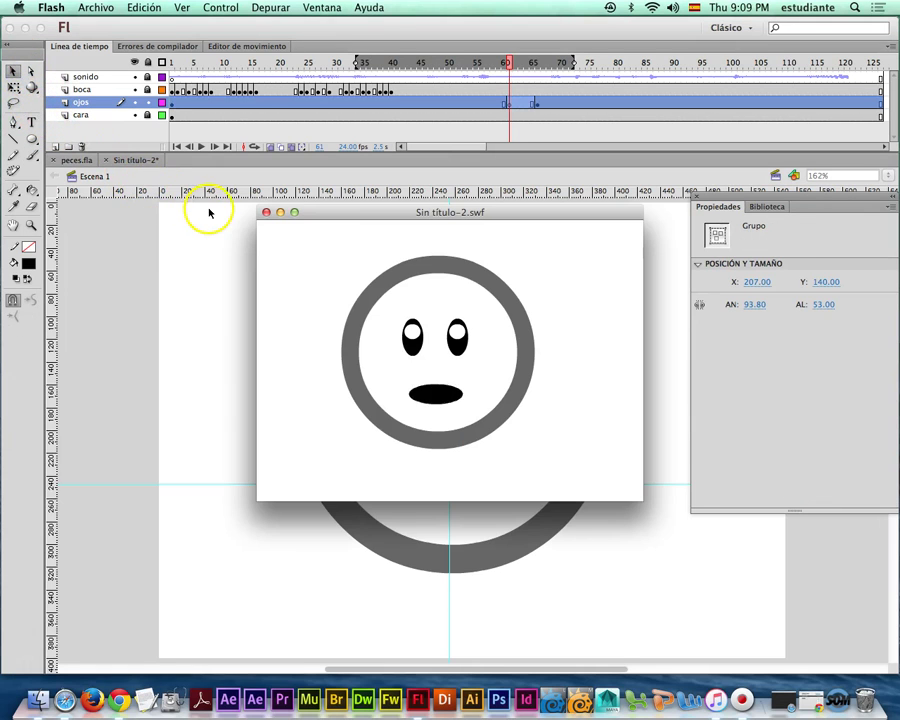
click(266, 212)
drag(509, 64, 425, 62)
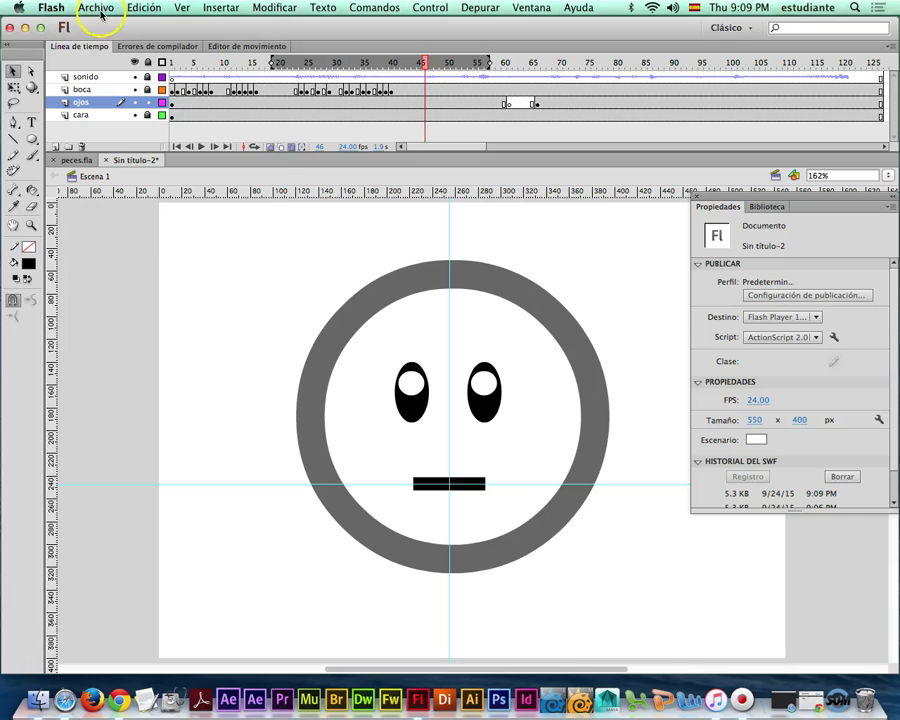
Save the document to Escritorio as cara que habla.fla in Flash CS6 format.
click(92, 8)
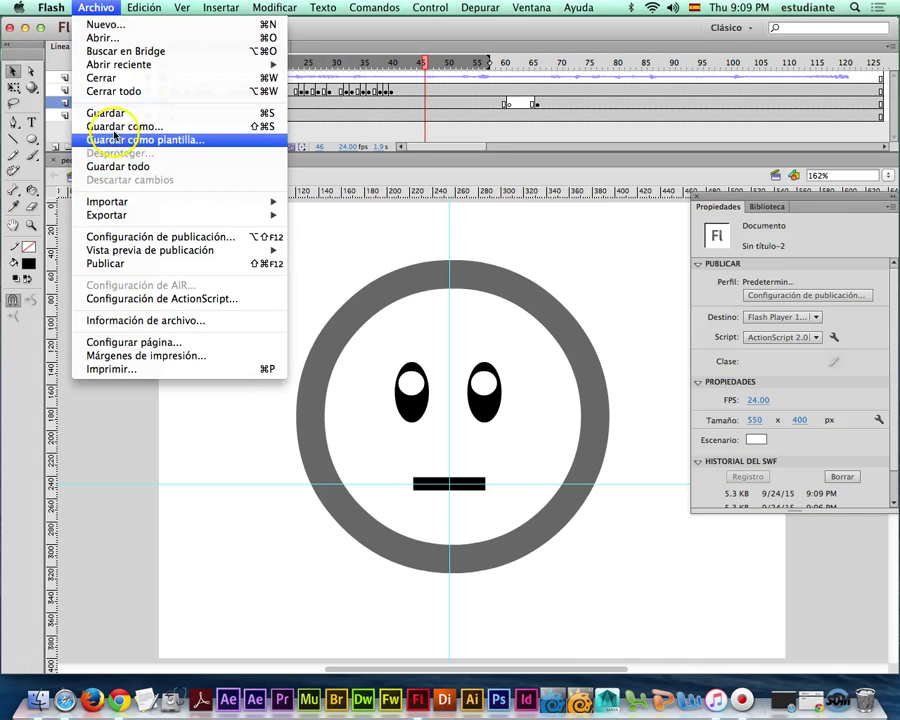
click(105, 126)
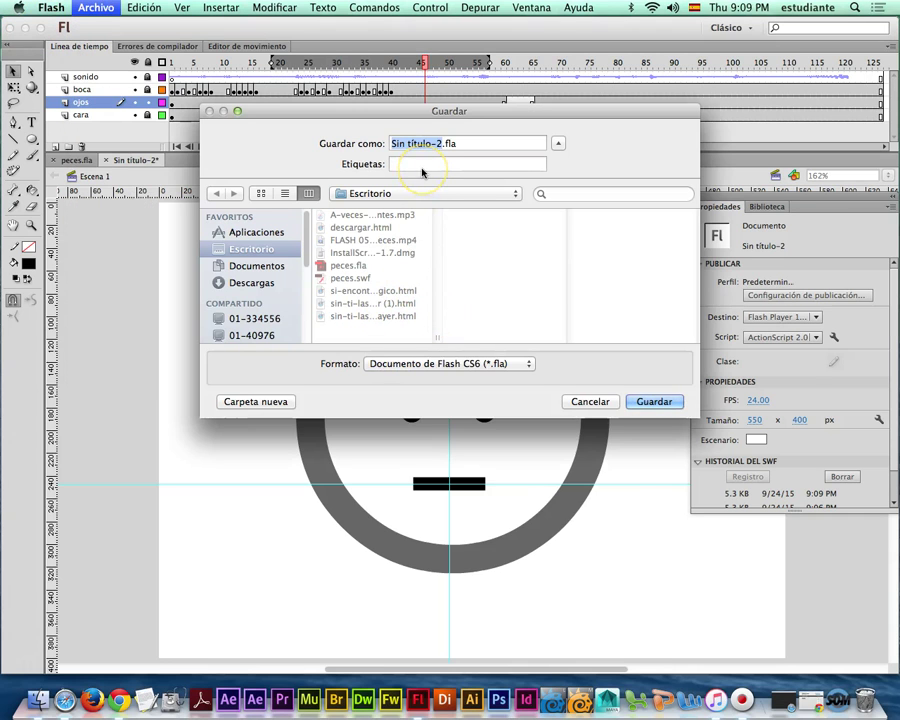
text(s)
key(BackSpace)
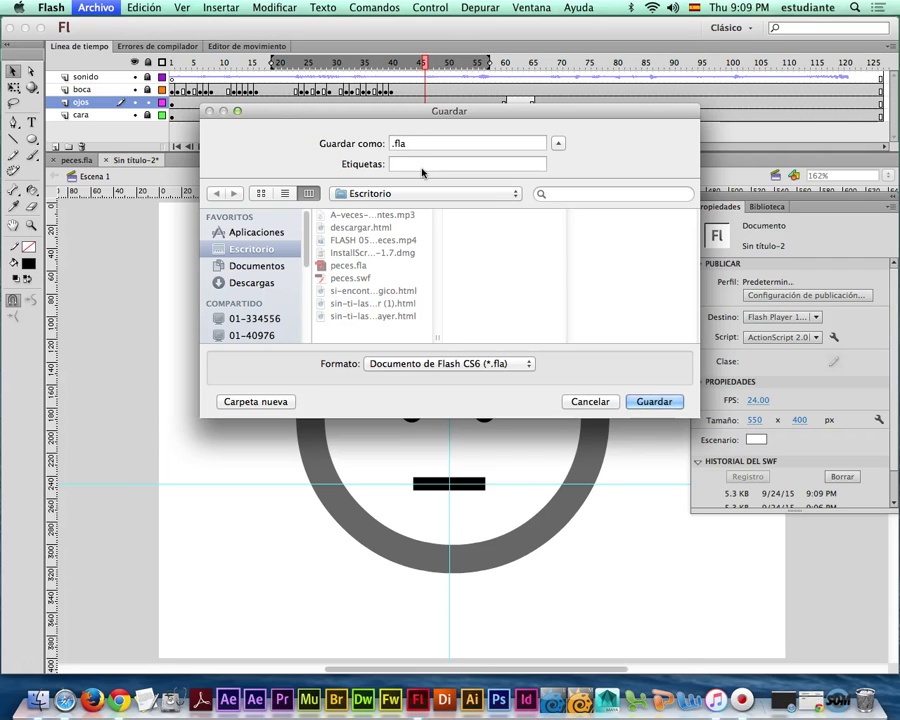
text(cara que habla)
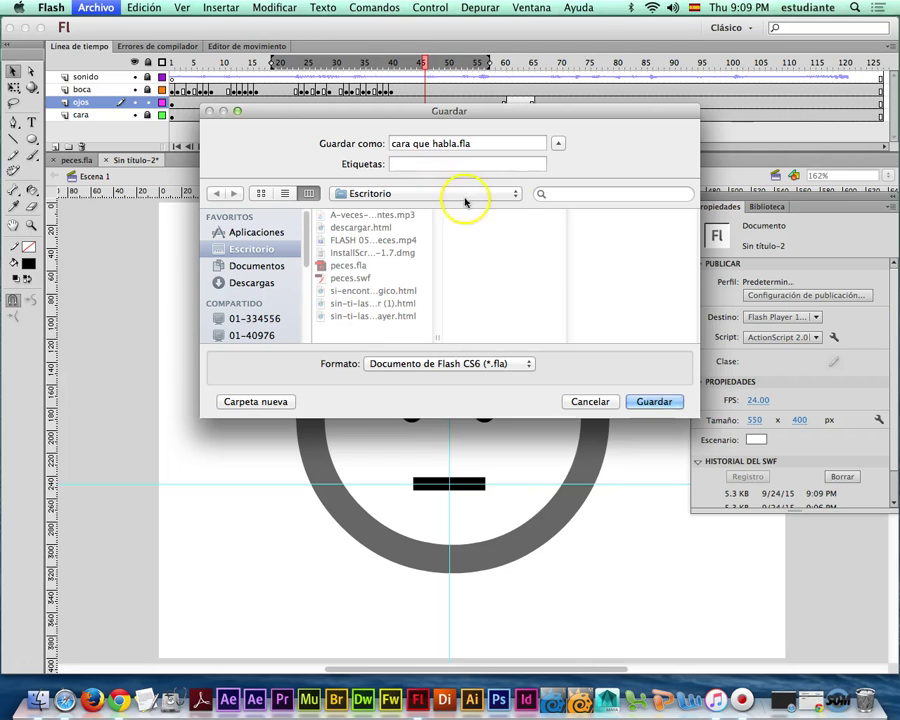
click(660, 400)
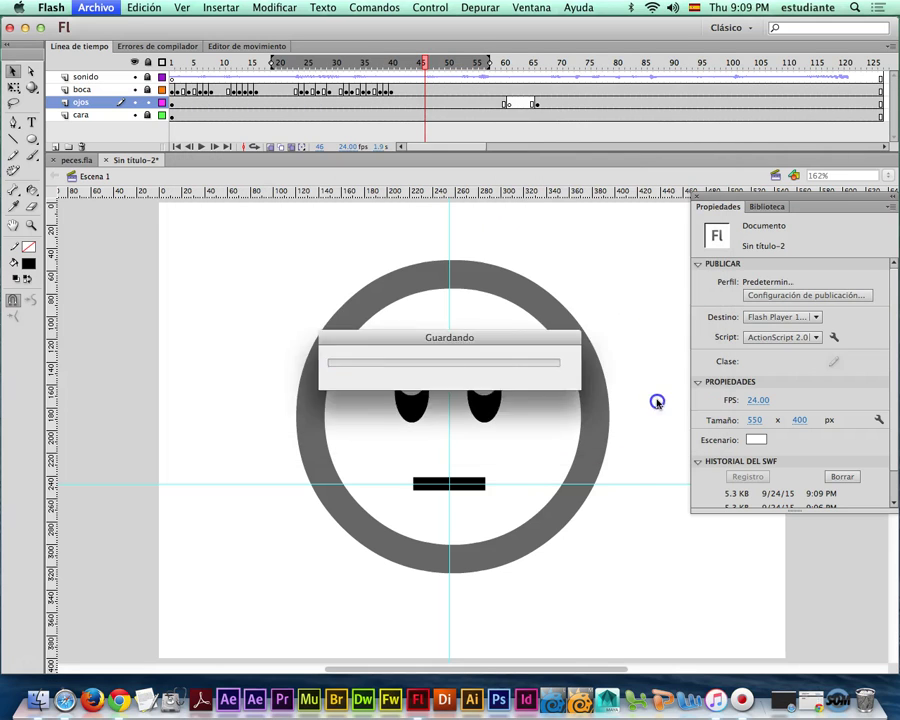
Test the saved movie to generate cara que habla.swf and close the preview.
key(super+Return)
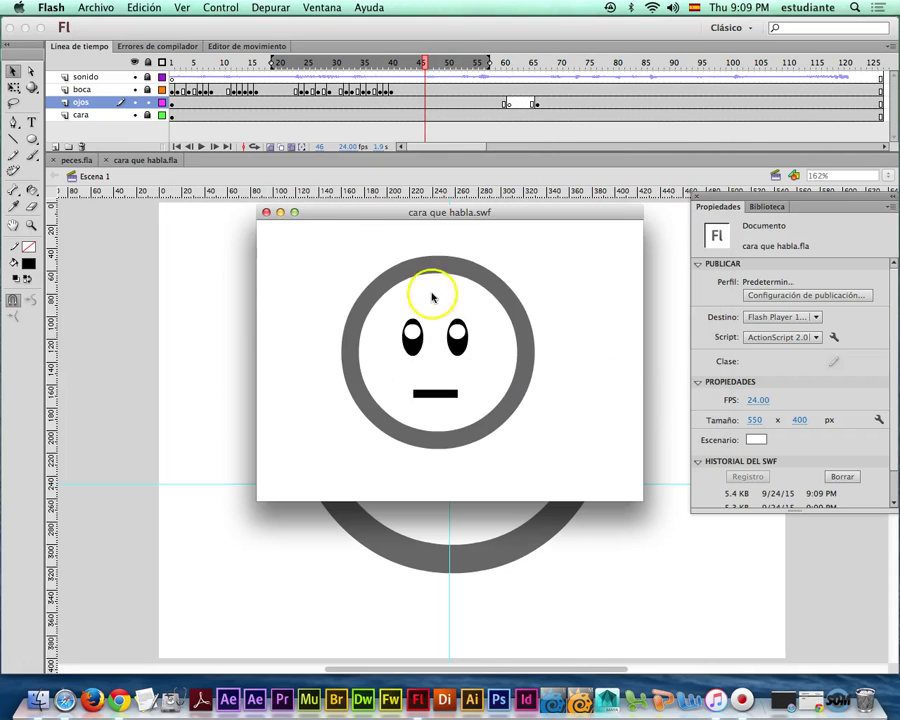
click(267, 212)
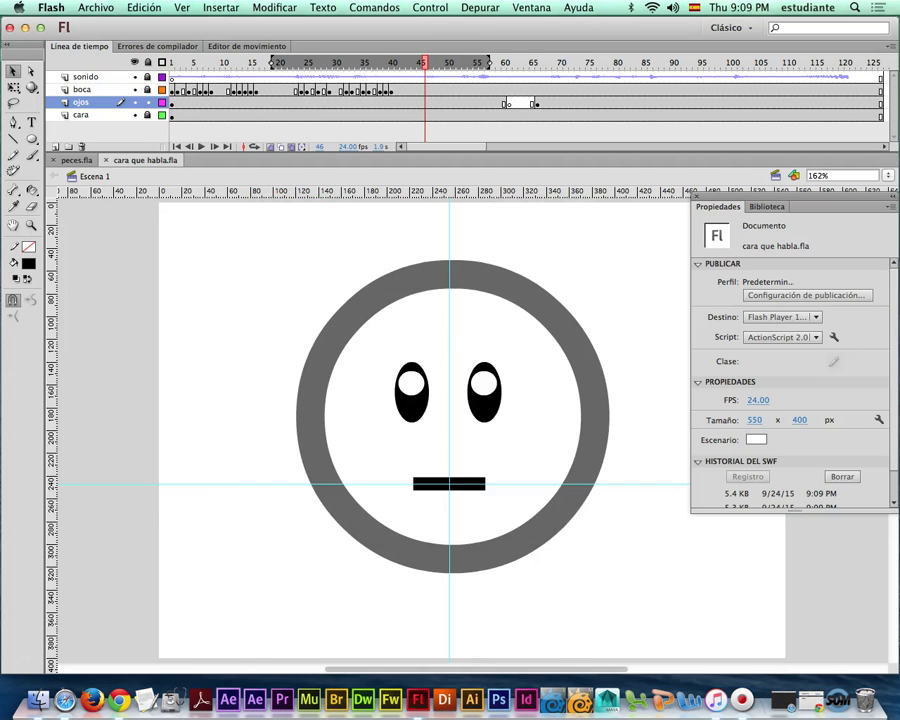
Clear the Flash window and its Propiedades panel off the desktop and select cara que habla.swf.
click(25, 29)
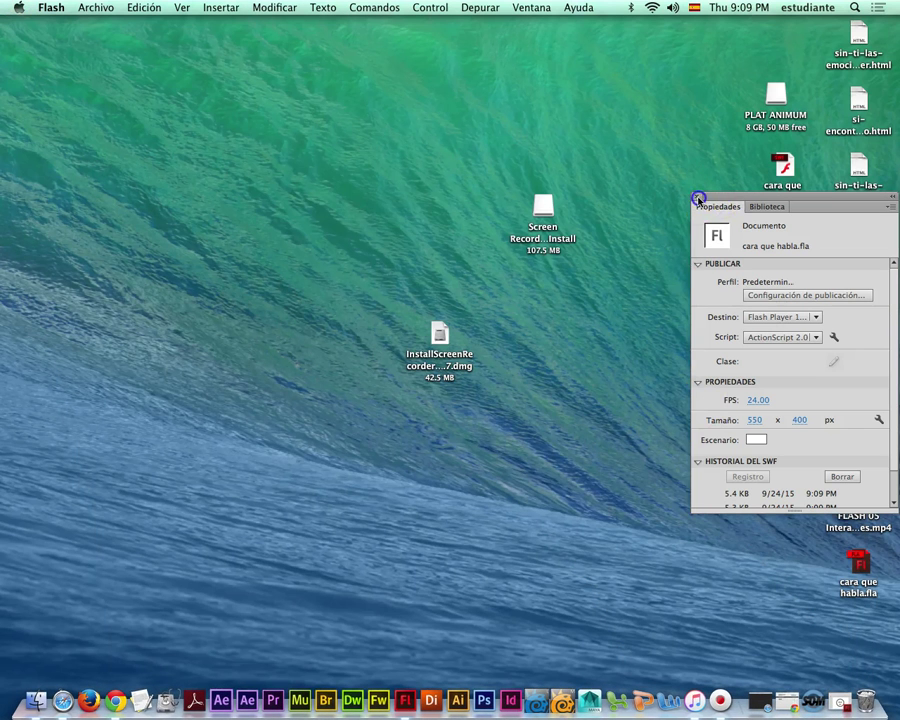
click(695, 197)
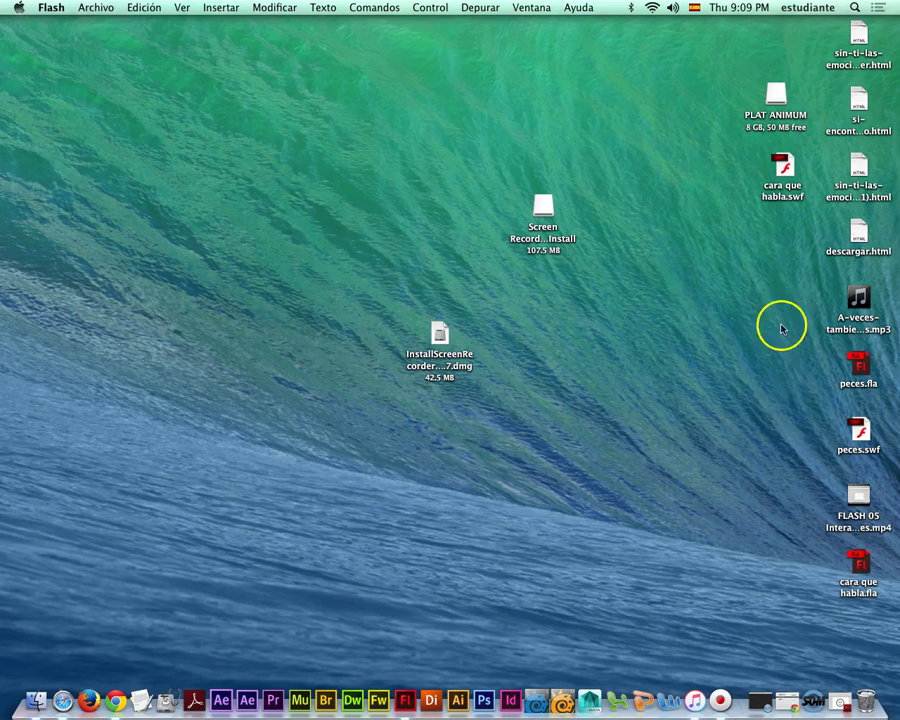
click(782, 167)
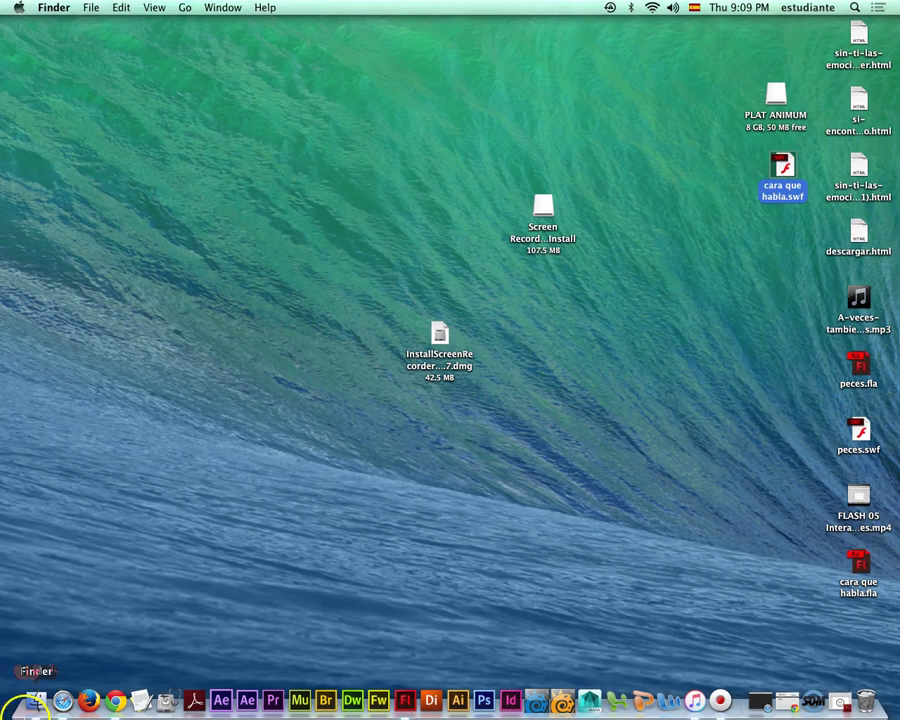